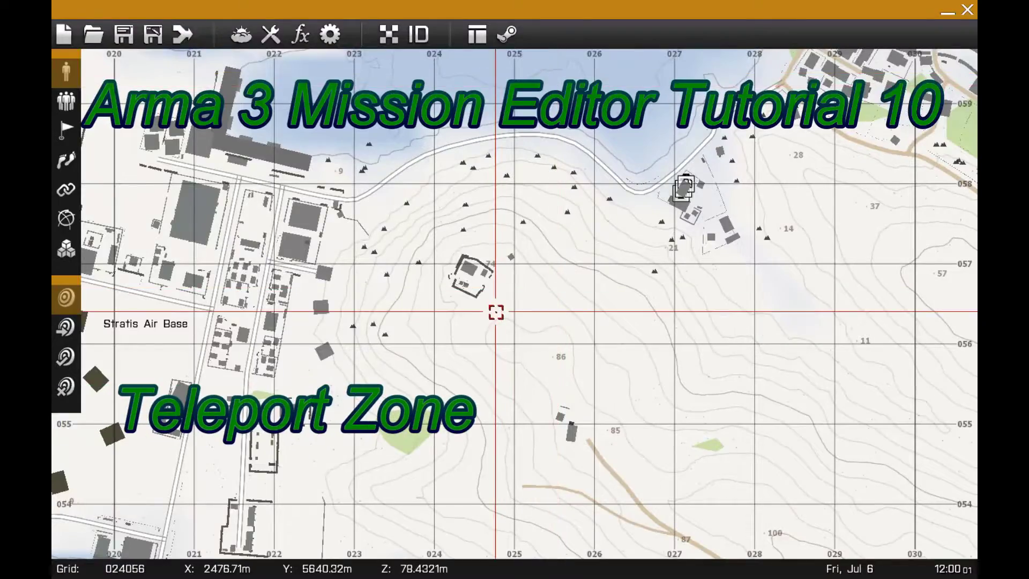
- Zoom and pan the Stratis map onto the air base hangars beside the military range, then start inserting a unit there
scroll(496, 312, "down", 3)
scroll(470, 361, "up", 5)
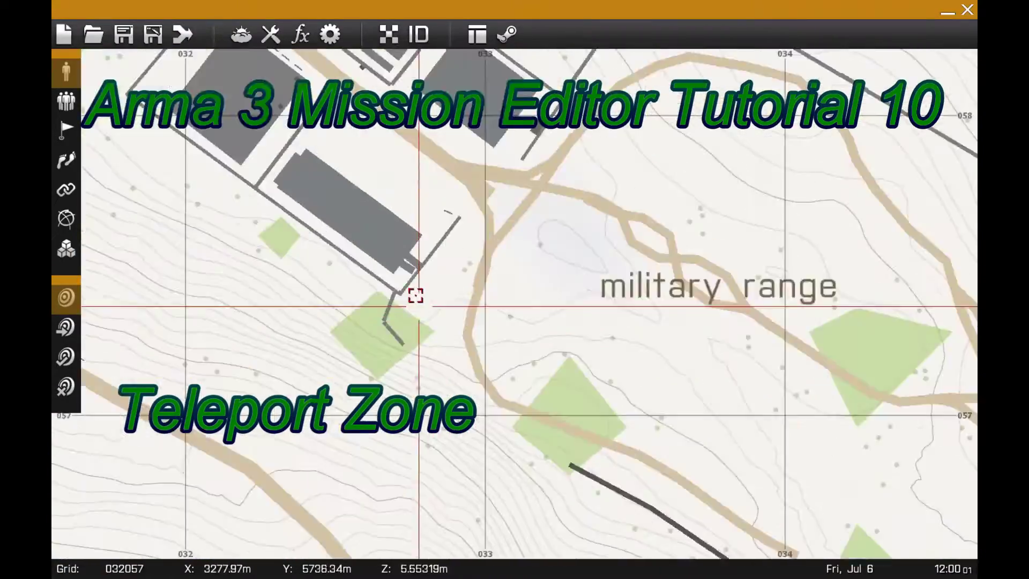
right_click_drag(415, 295, 432, 450)
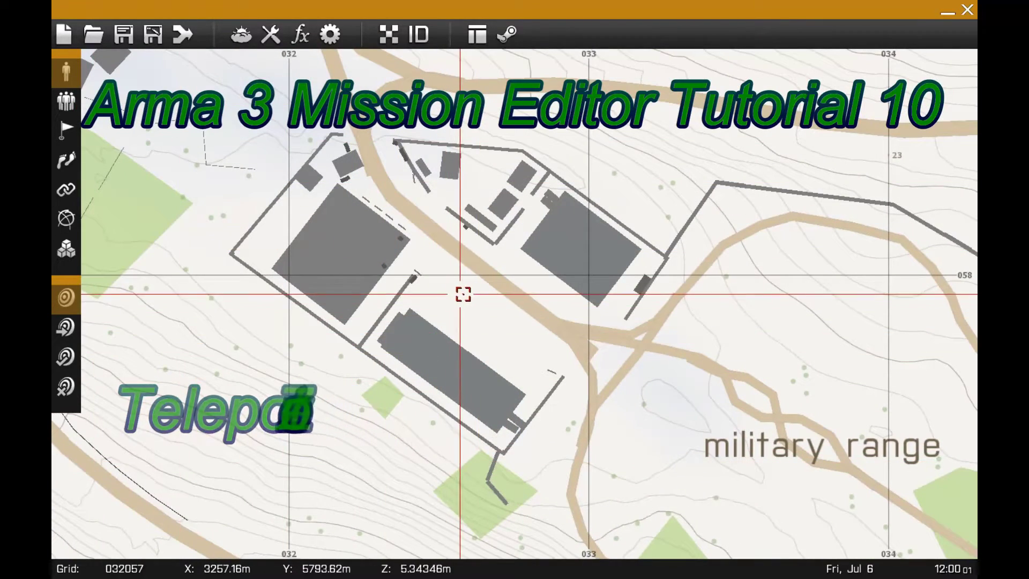
double_click(464, 293)
- Place a BLUFOR rifleman between the hangars with Special set to None
left_click(304, 242)
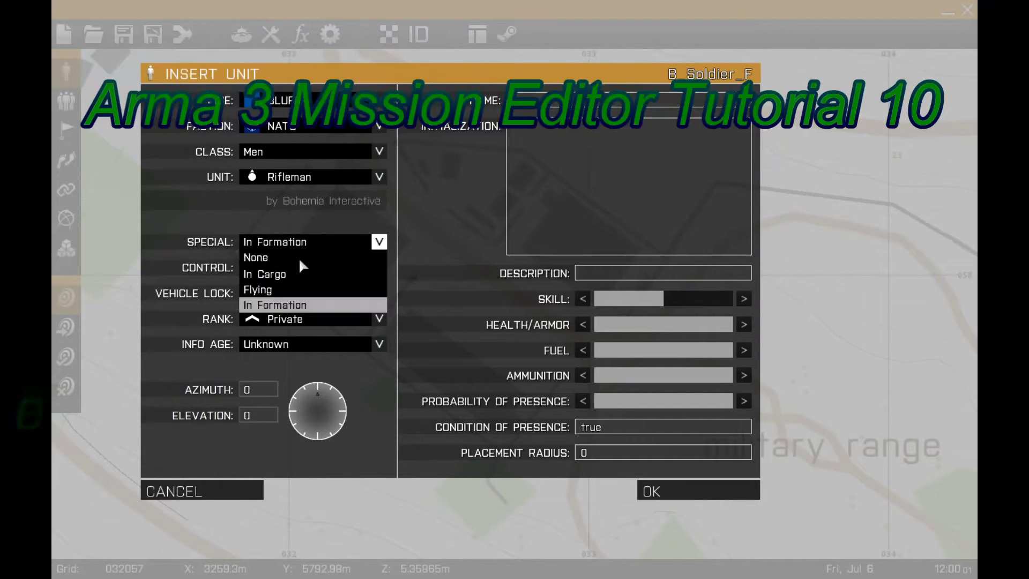
left_click(300, 260)
left_click(679, 499)
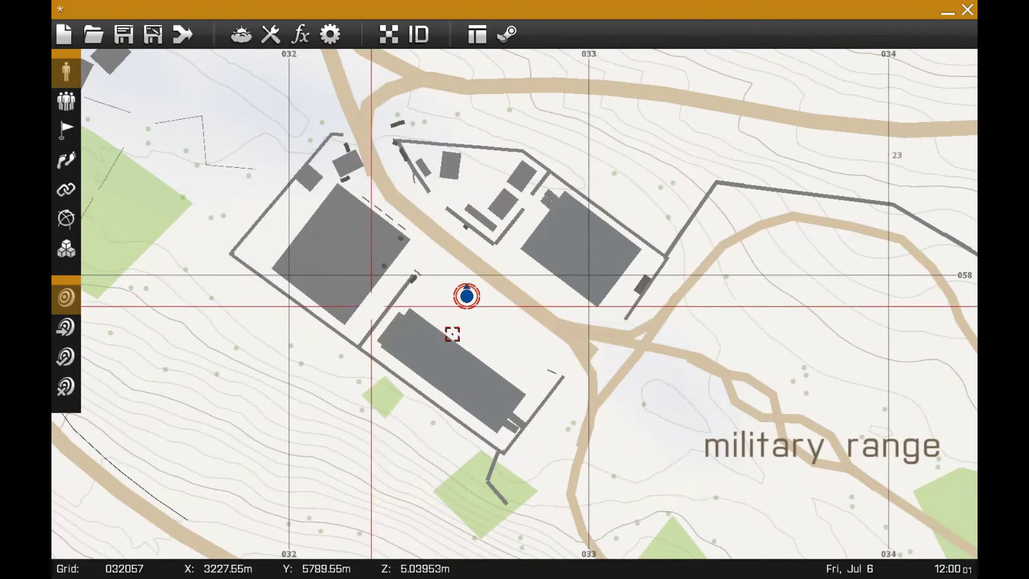
- Add a second rifleman right next to the first one
double_click(477, 325)
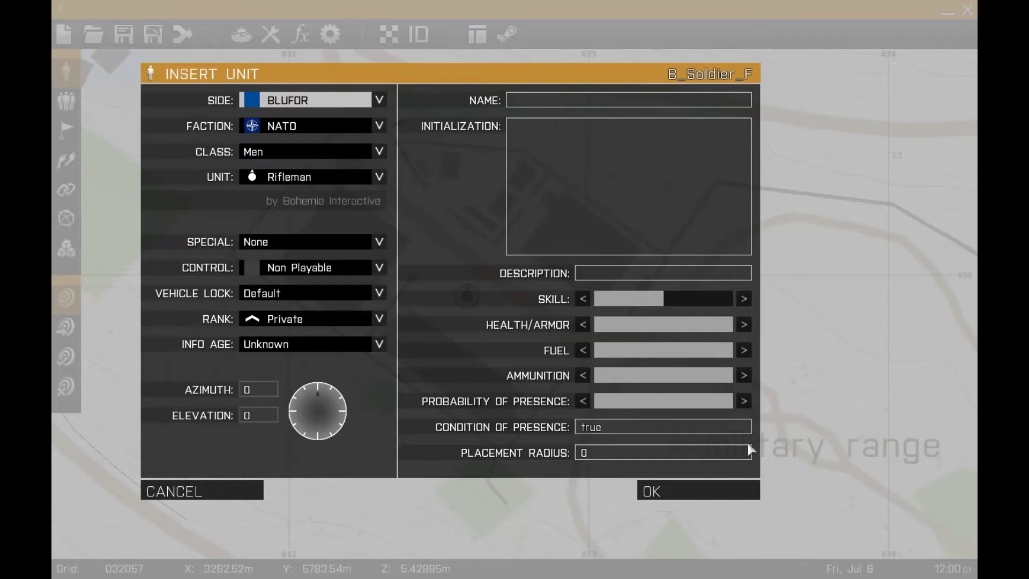
left_click(654, 490)
scroll(485, 338, "up", 5)
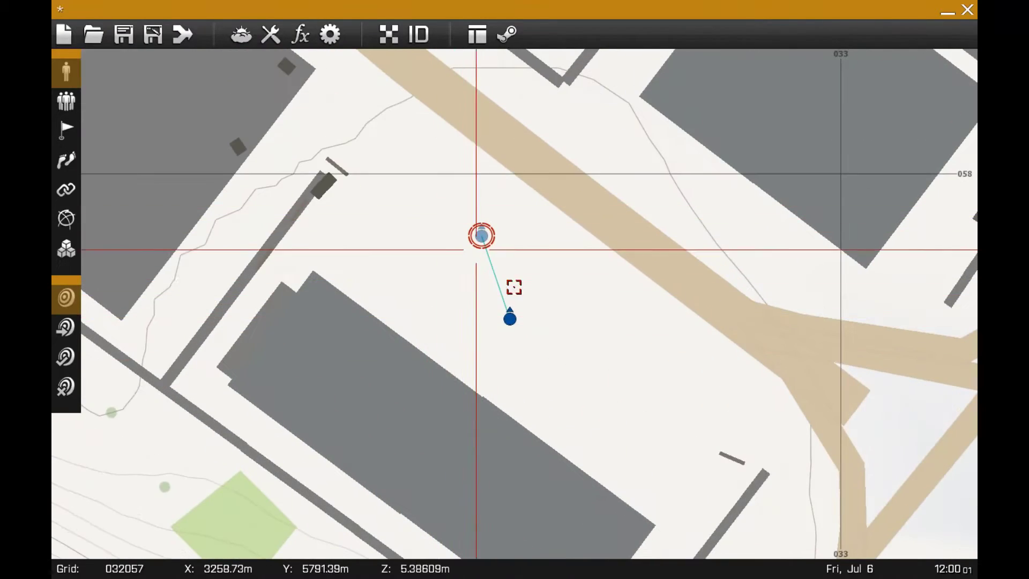
scroll(514, 287, "down", 3)
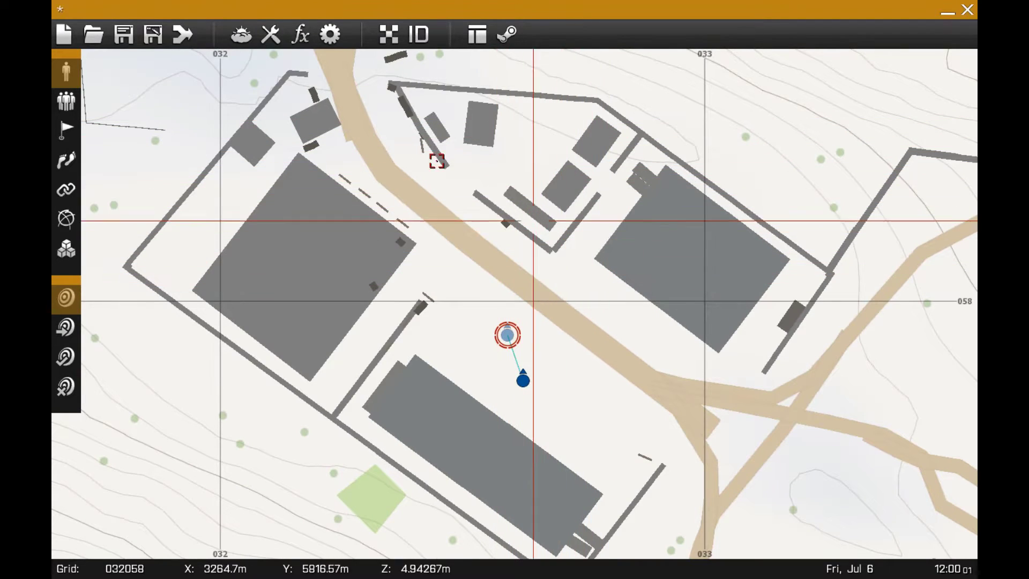
- Set the mission's Intel name to teleportZone and copy it
left_click(240, 39)
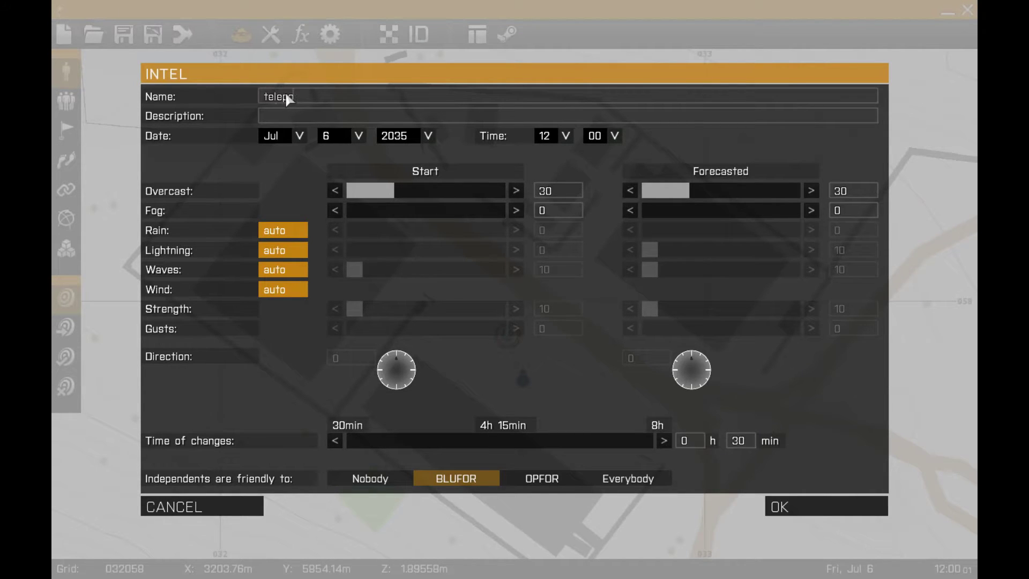
type("teleportZone")
key("ctrl+a")
key("ctrl+c")
left_click(805, 509)
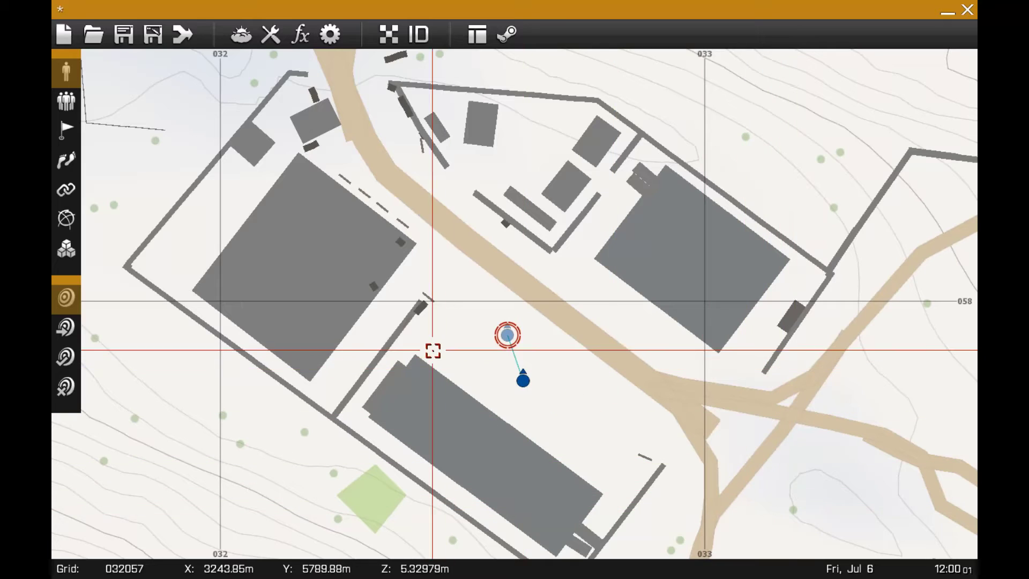
- Save the mission as the user mission teleportZone
left_click(152, 38)
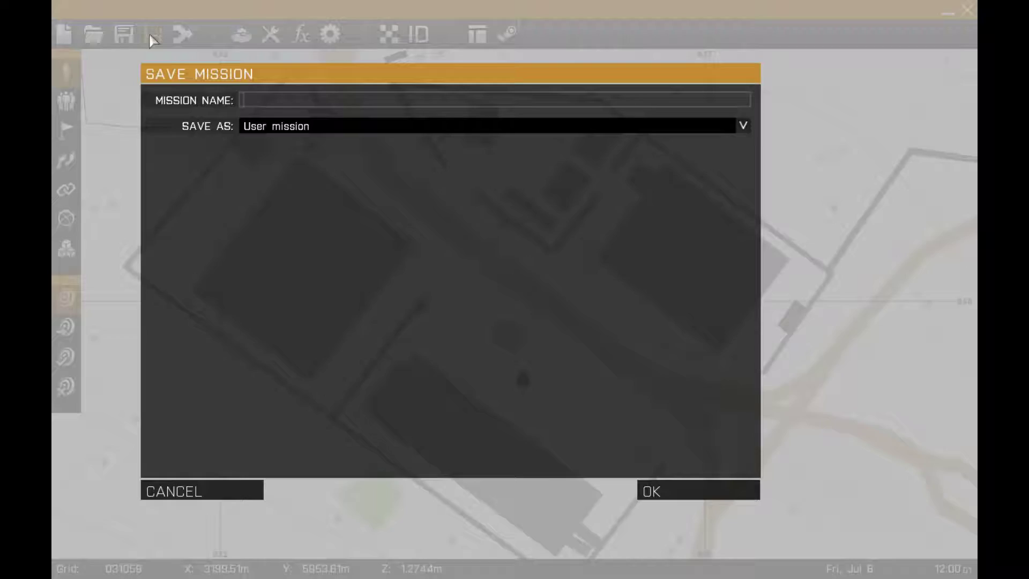
left_click(297, 100)
key("ctrl+v")
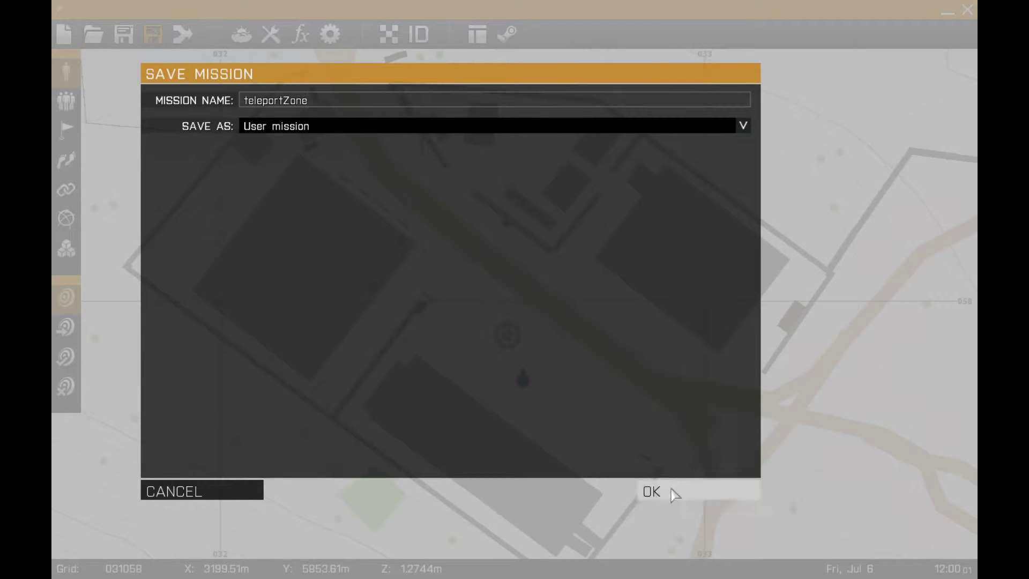
left_click(675, 494)
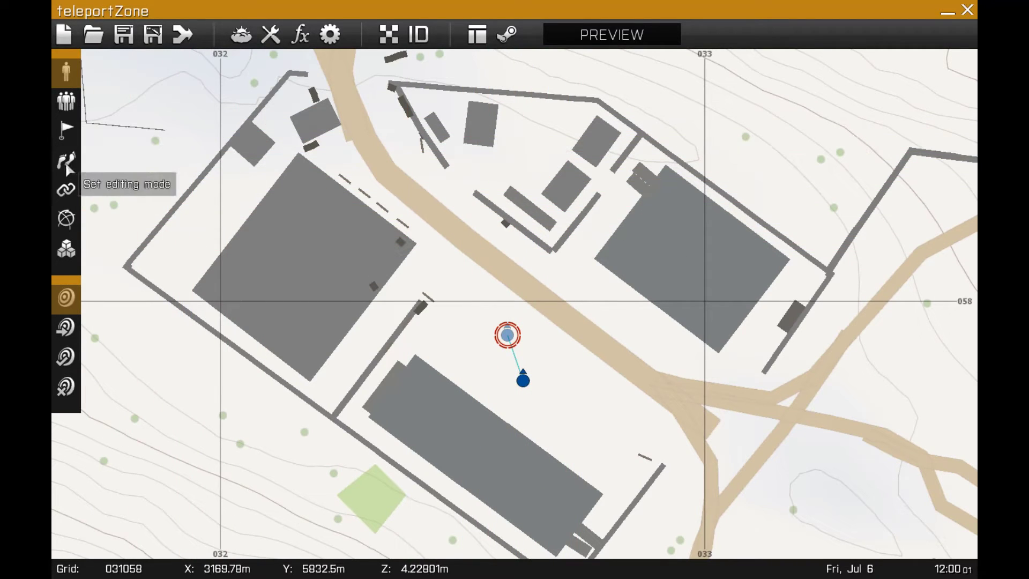
- Insert an Empty-side object from Objects (Small), choosing Pencil (Blue)
double_click(443, 193)
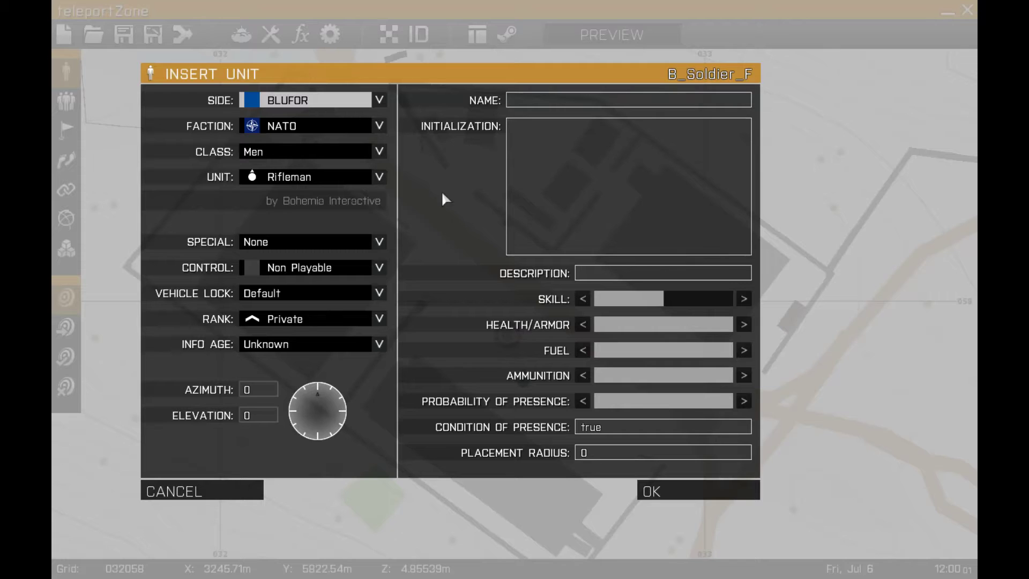
left_click(351, 100)
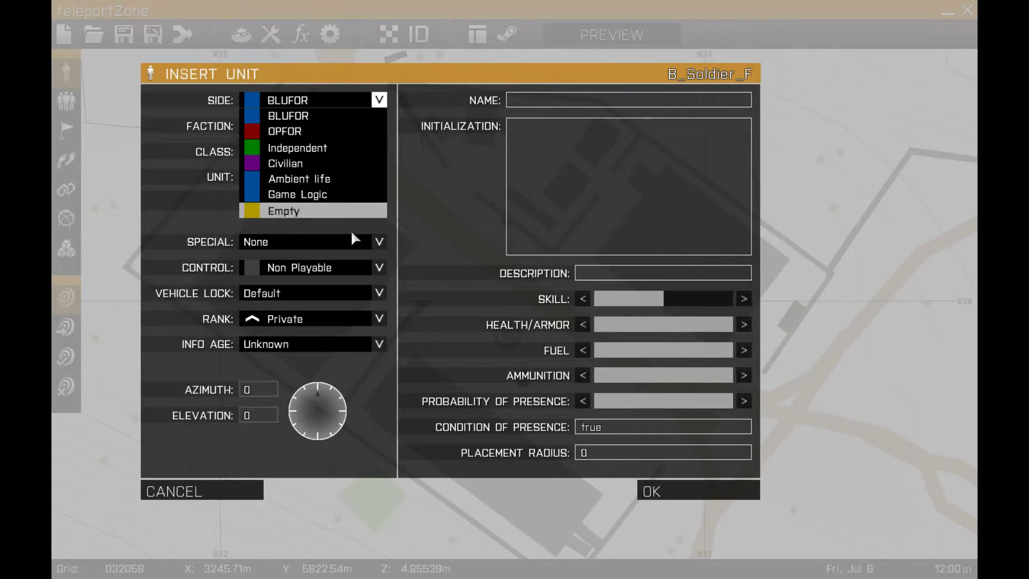
left_click(308, 208)
left_click(312, 150)
scroll(298, 311, "down", 10)
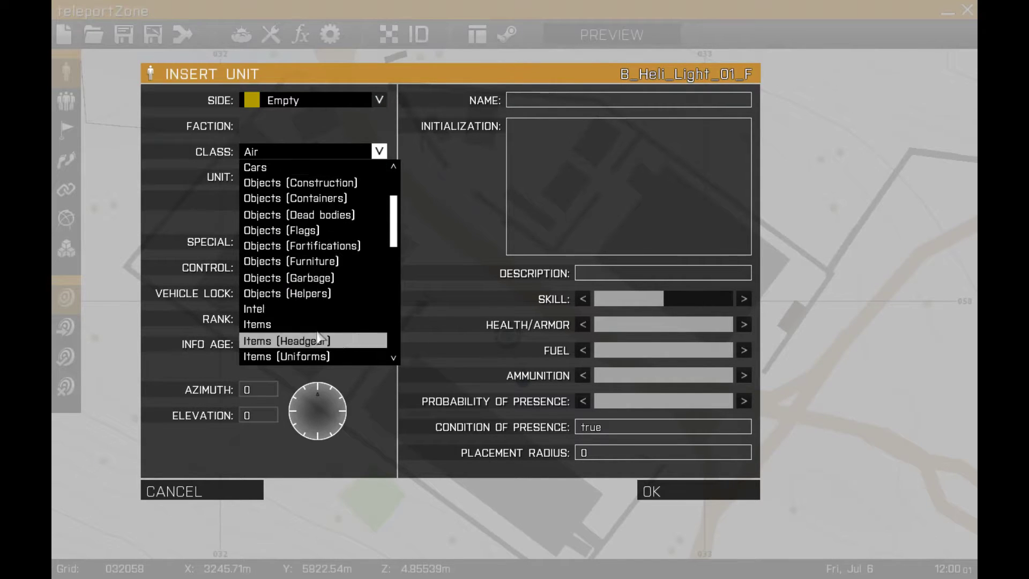
left_click(289, 278)
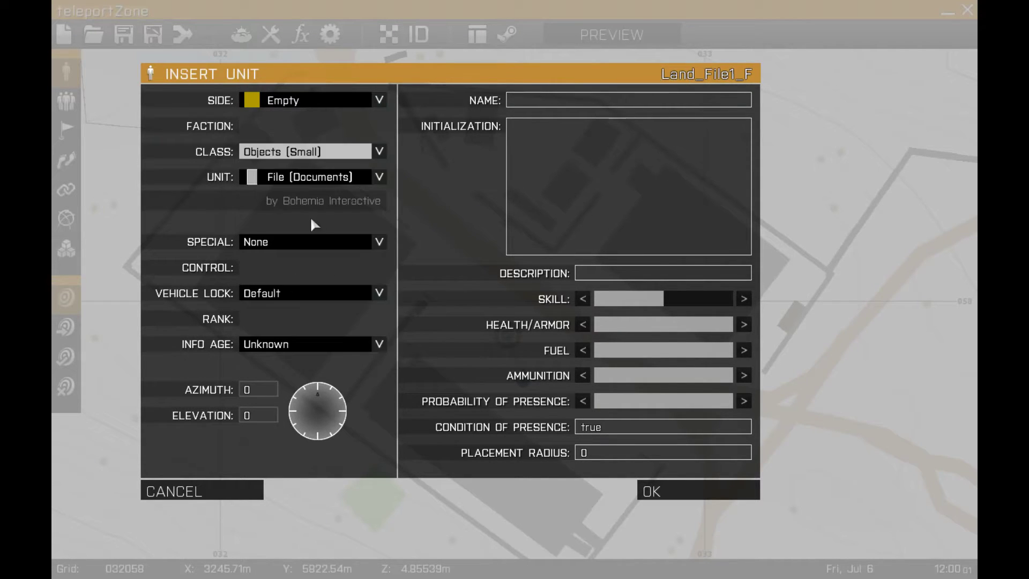
left_click(311, 177)
scroll(343, 329, "down", 6)
scroll(342, 328, "down", 13)
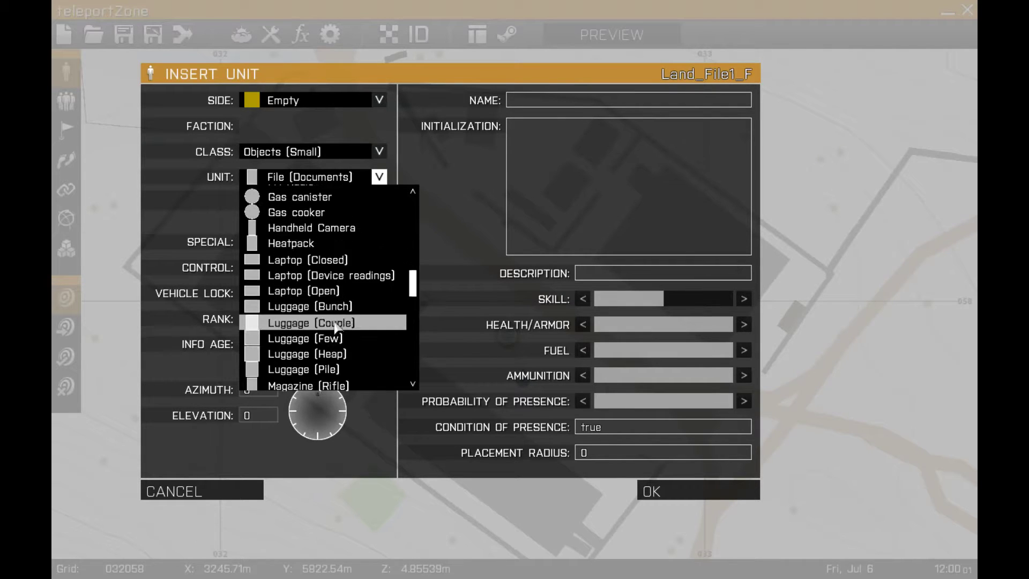
scroll(335, 343, "down", 4)
left_click(322, 349)
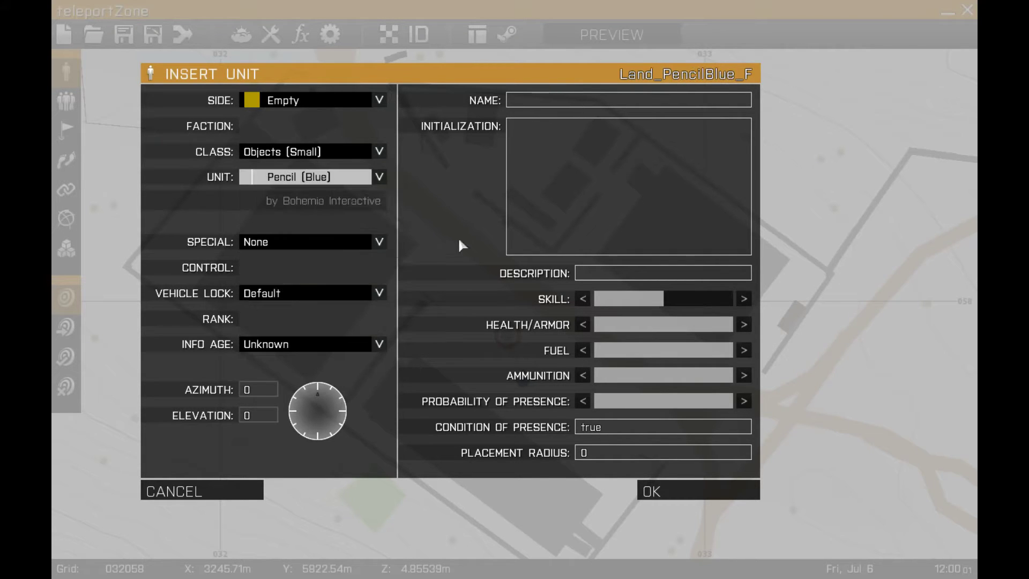
- Name the pencil noManPencil, place it, and move it north-east above the road
left_click(533, 102)
type("n")
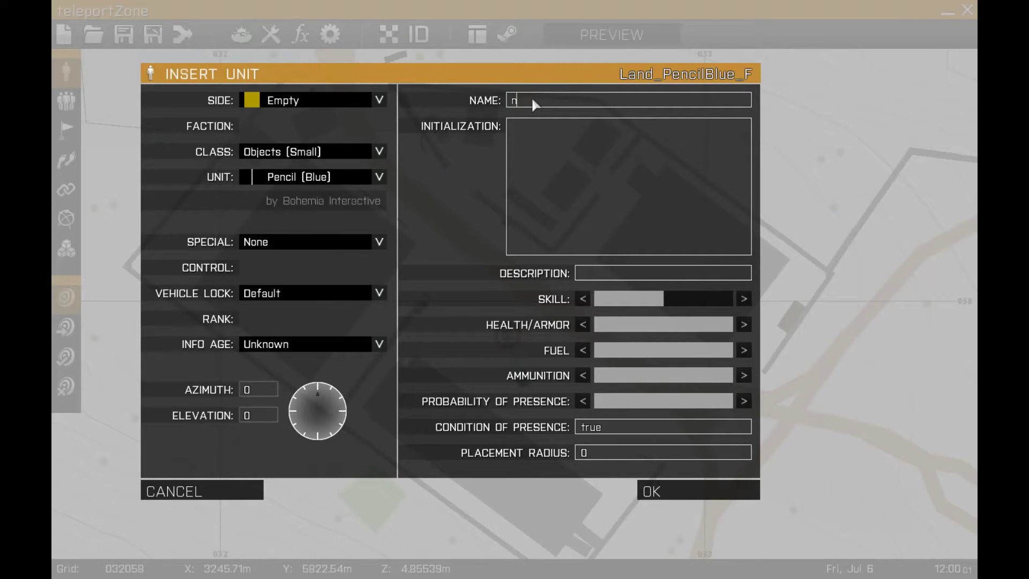
type("oManPencil")
key("Return")
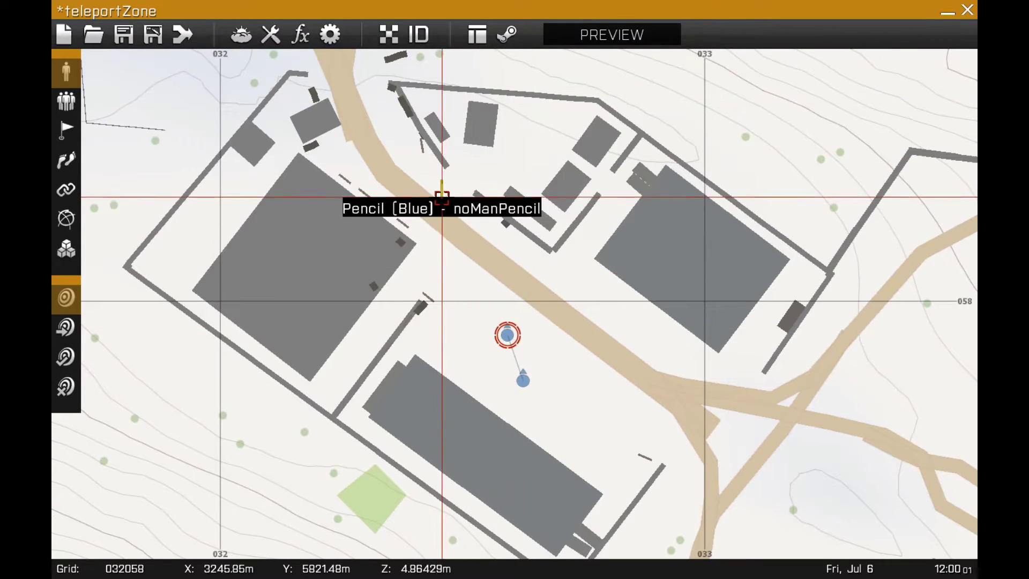
left_click_drag(442, 197, 528, 151)
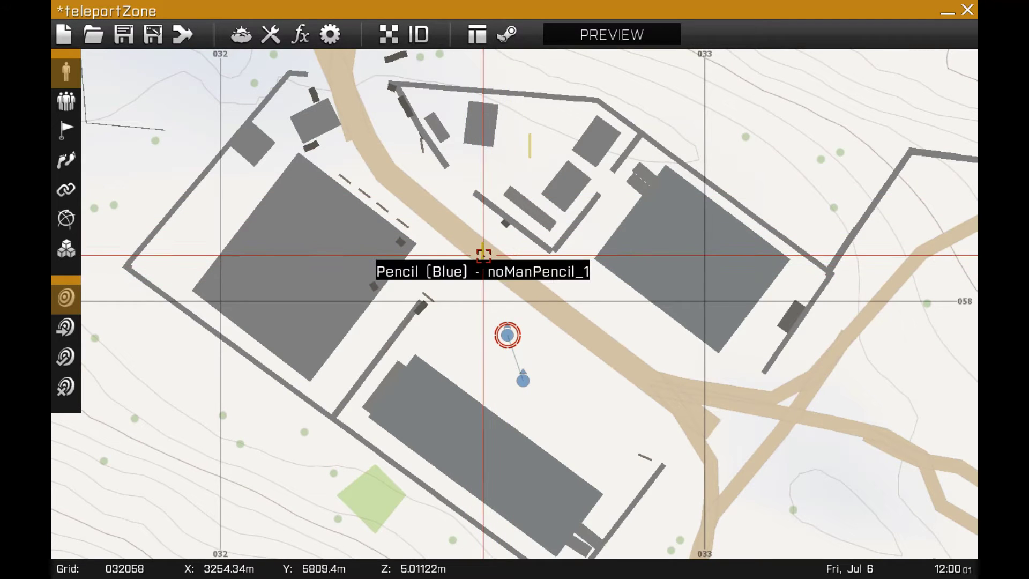
- Inspect the noManPencil_1 pencil's properties and close them without changes
double_click(483, 253)
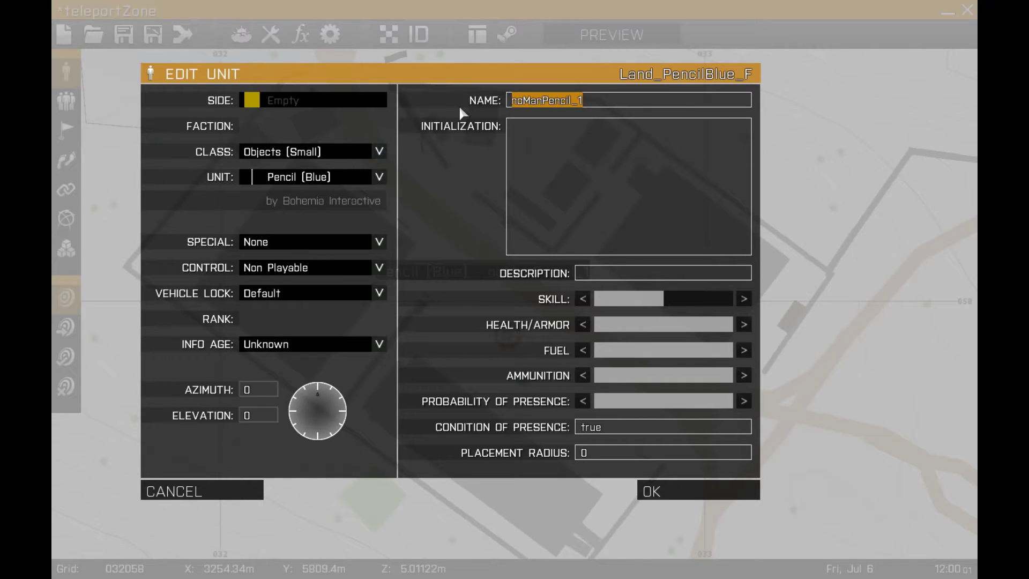
type("tele")
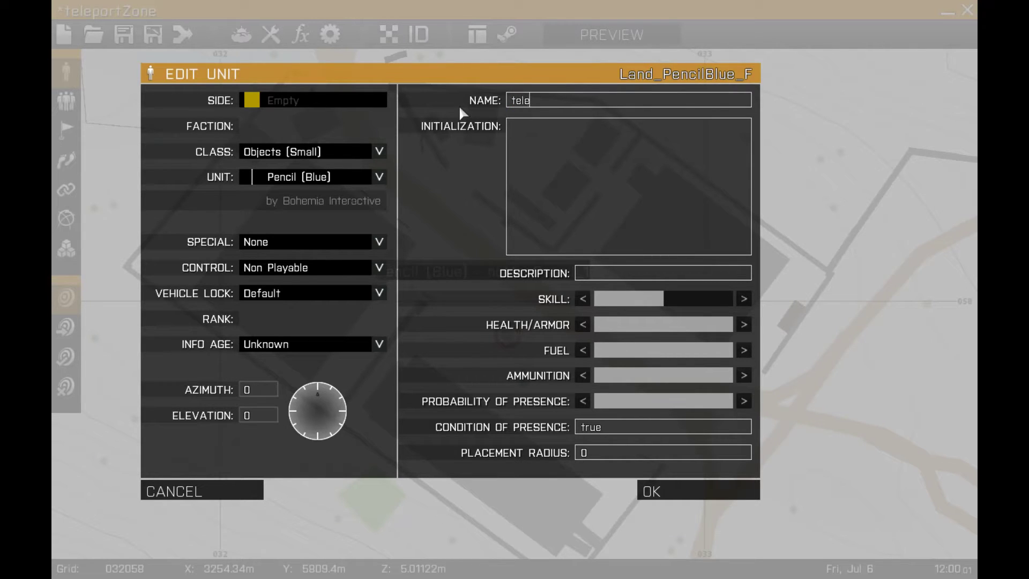
type("por")
key("BackSpace")
key("BackSpace")
key("BackSpace")
key("BackSpace")
key("BackSpace")
key("BackSpace")
key("BackSpace")
left_click(198, 489)
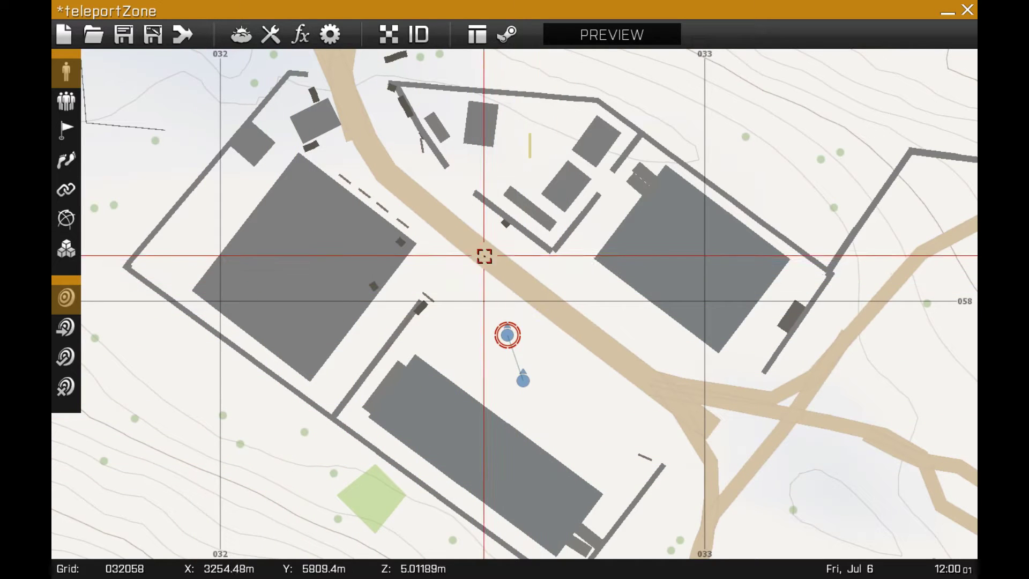
- Insert a Helipad (Circle) from Objects (Signs) named teleport beside the road
double_click(464, 246)
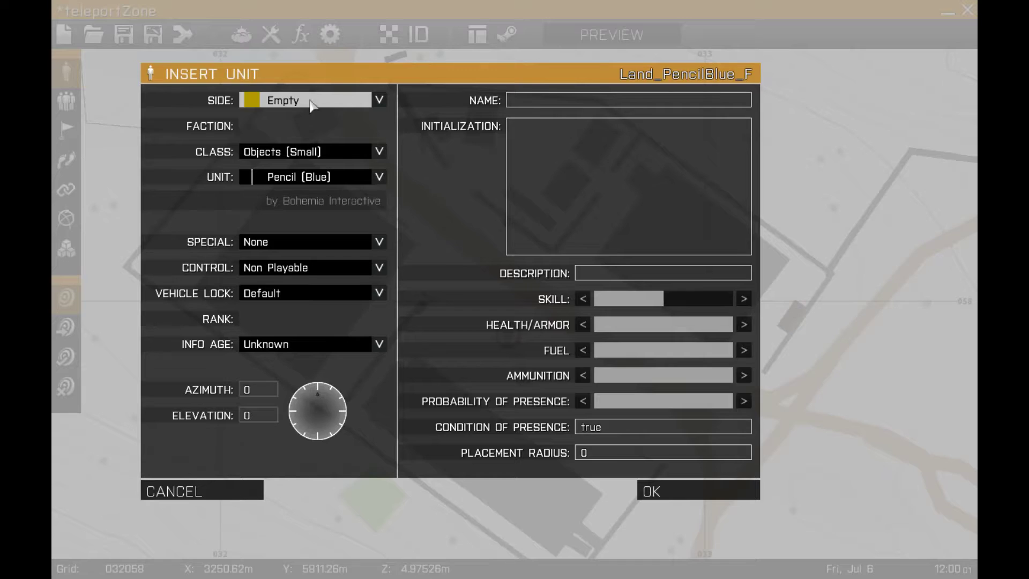
left_click(301, 157)
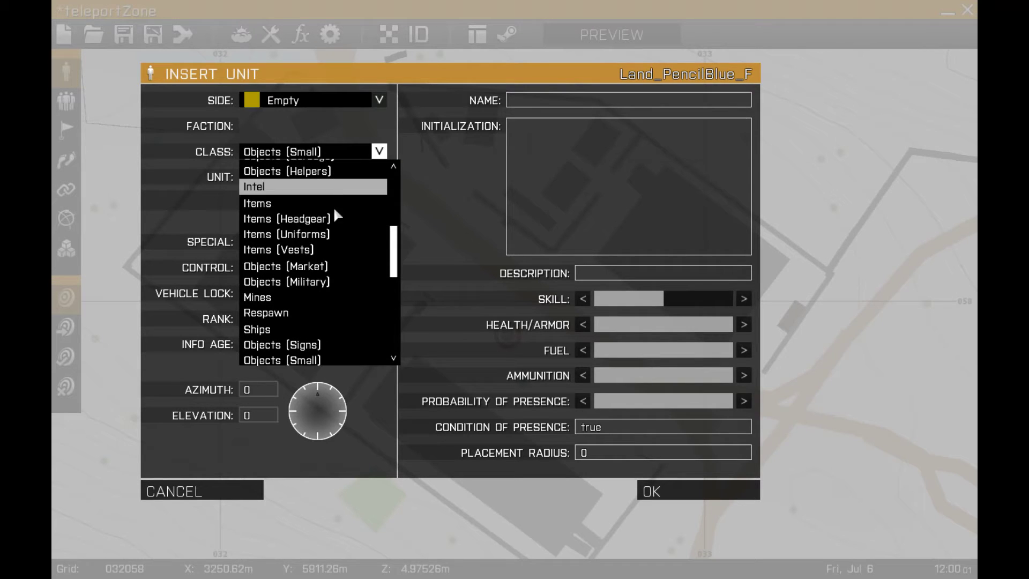
left_click(300, 342)
left_click(309, 183)
scroll(335, 314, "down", 5)
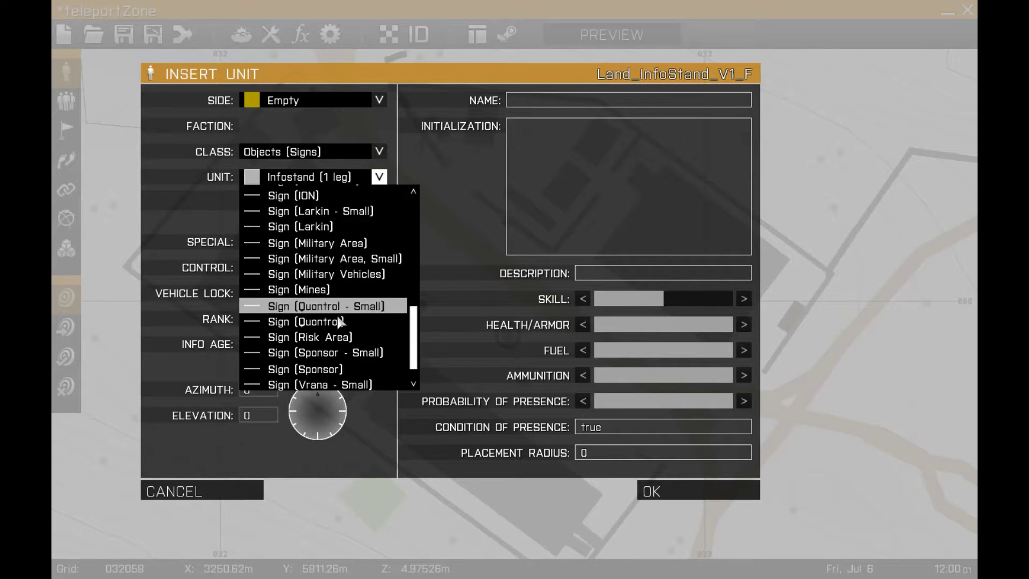
scroll(327, 330, "up", 8)
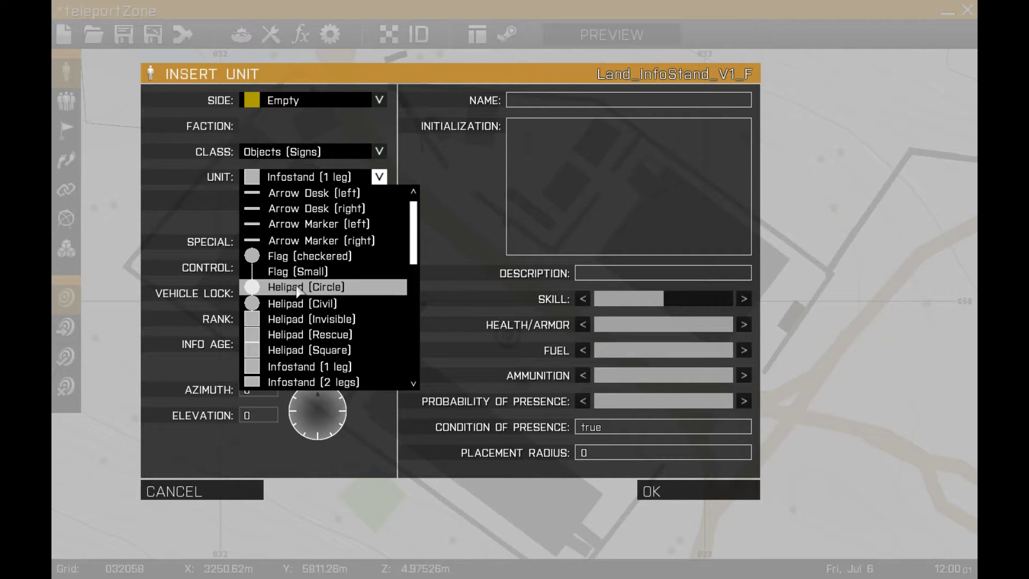
left_click(295, 321)
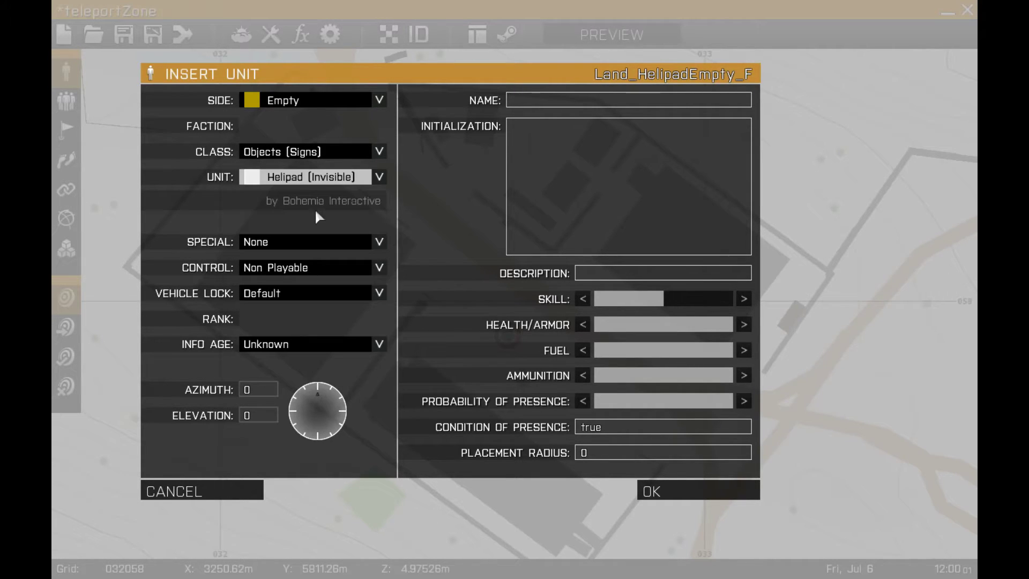
left_click(304, 182)
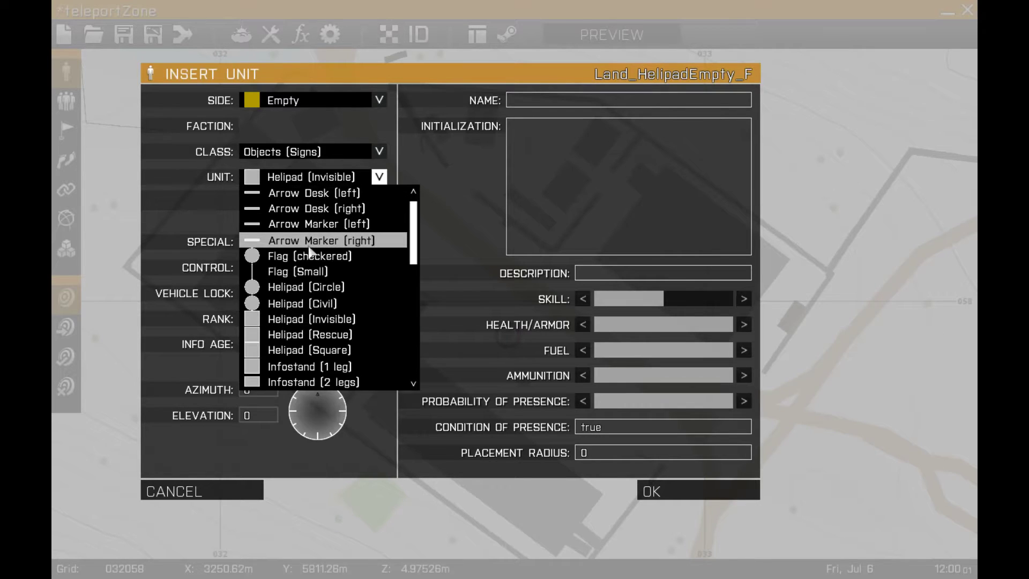
left_click(310, 288)
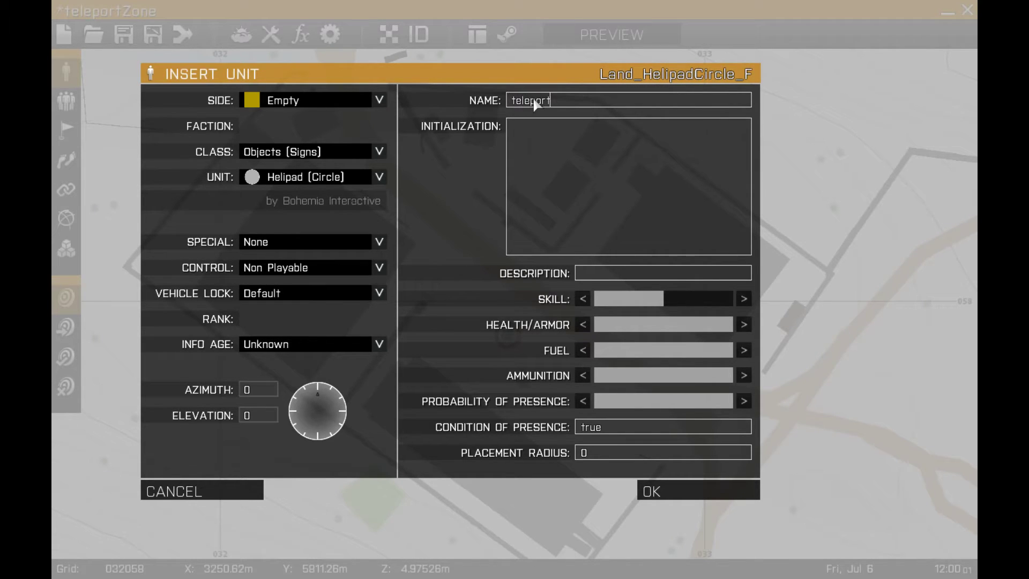
key("Return")
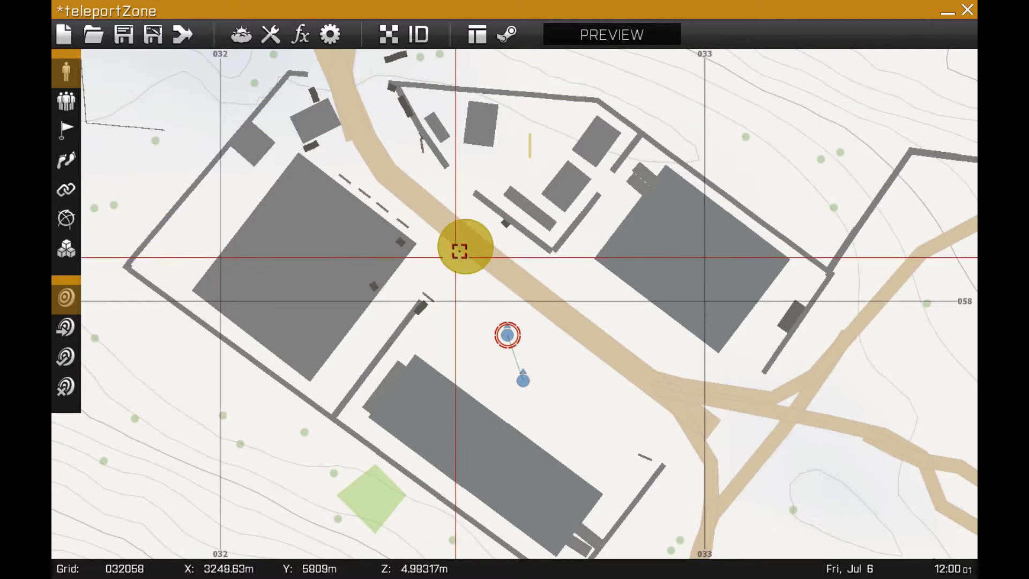
- Move the helipad onto the road and the Rifleman with his linked marker just south of it
left_click_drag(456, 258, 488, 271)
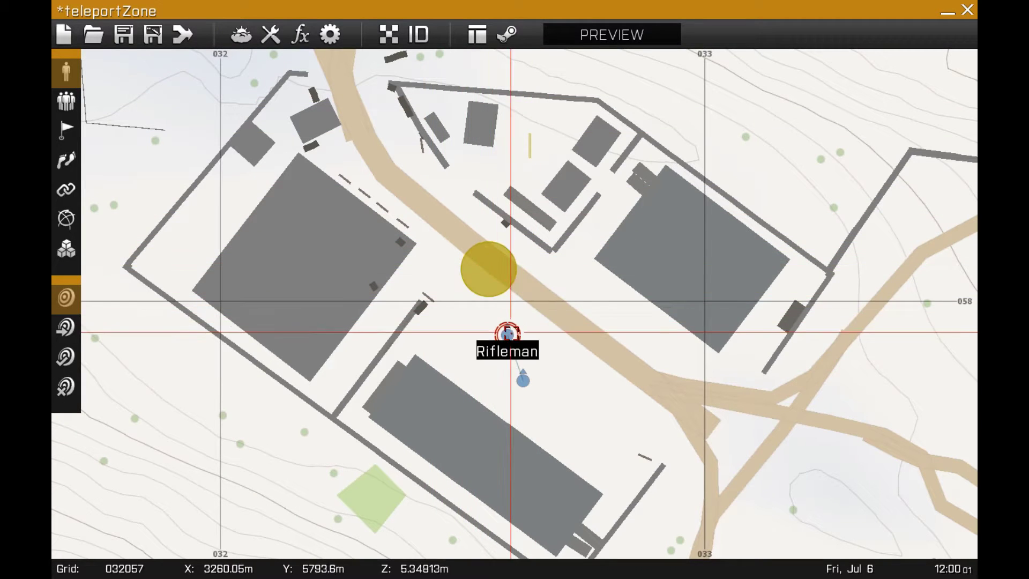
left_click_drag(508, 333, 485, 313)
mouse_move(523, 380)
left_mouse_down()
mouse_move(520, 326)
mouse_move(506, 329)
left_mouse_up()
- Switch the editor to Triggers mode
scroll(533, 161, "up", 3)
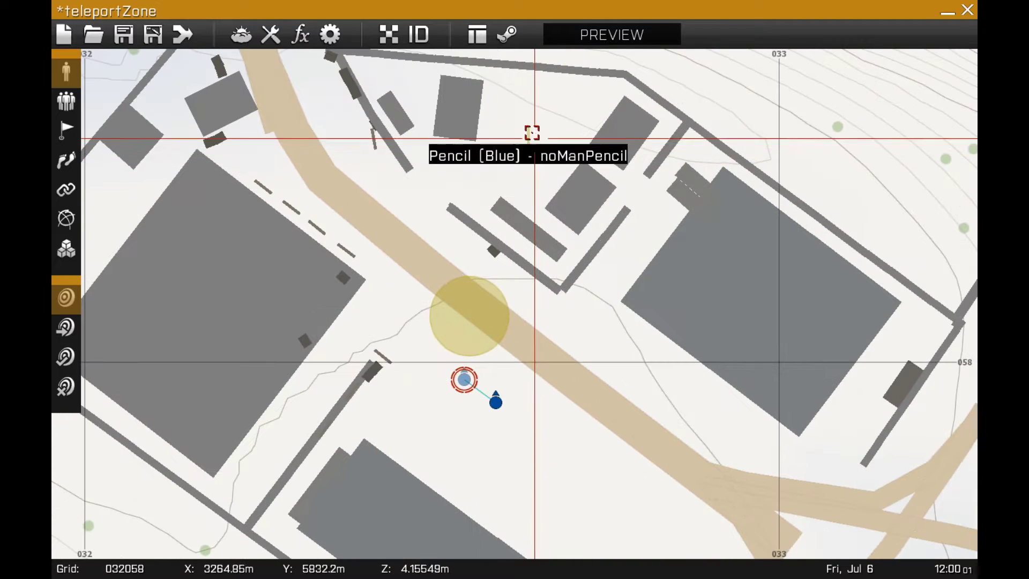
left_click(88, 218)
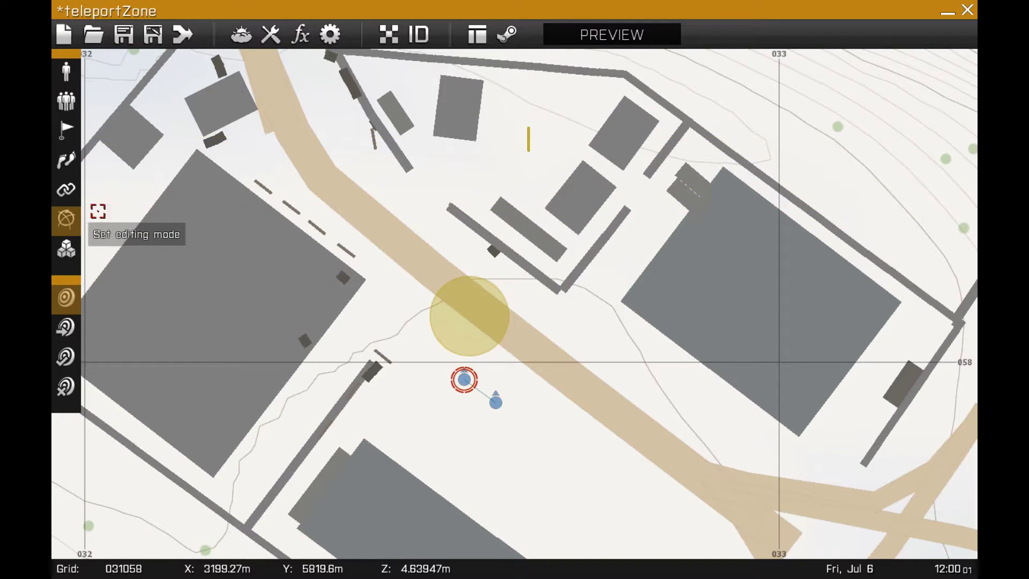
left_click(66, 130)
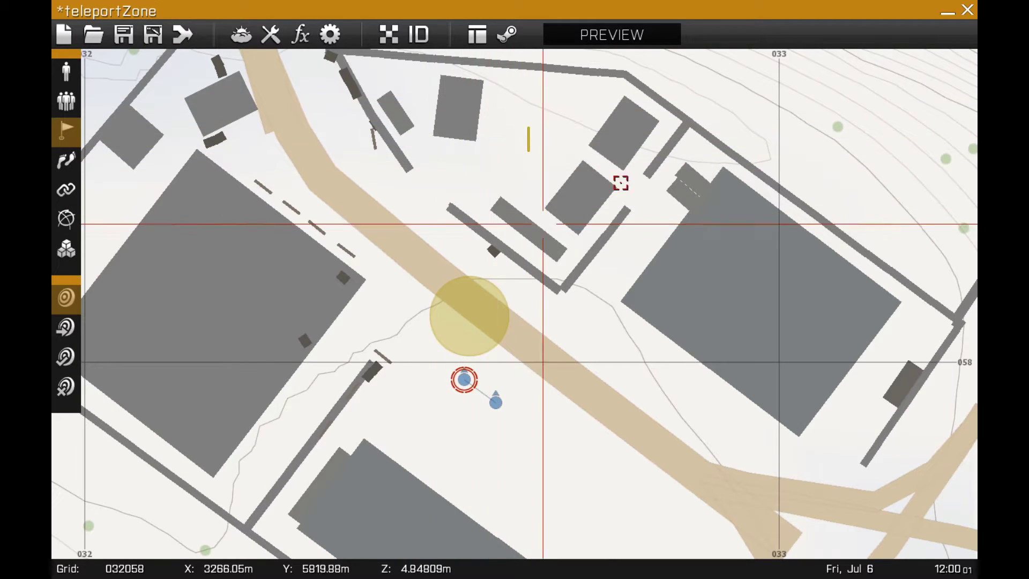
- Insert a trial ellipse trigger on the map and shift it up and right
double_click(429, 179)
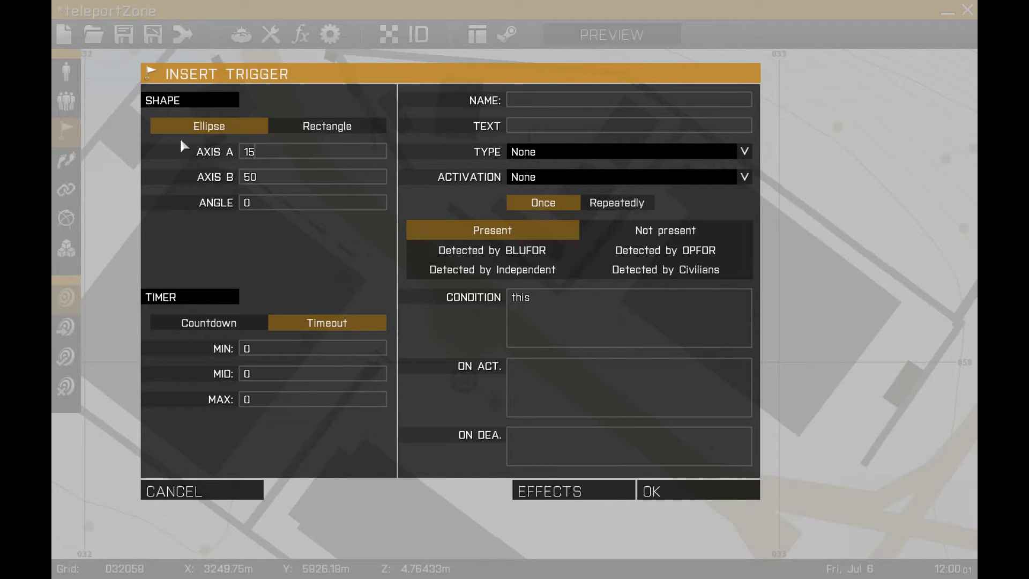
left_click(320, 130)
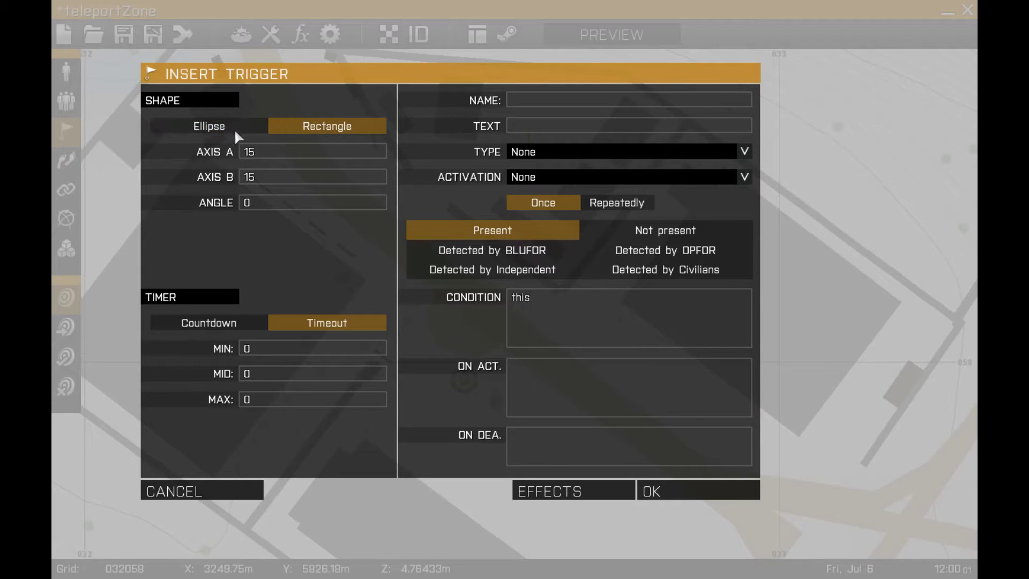
left_click(234, 127)
left_click(655, 488)
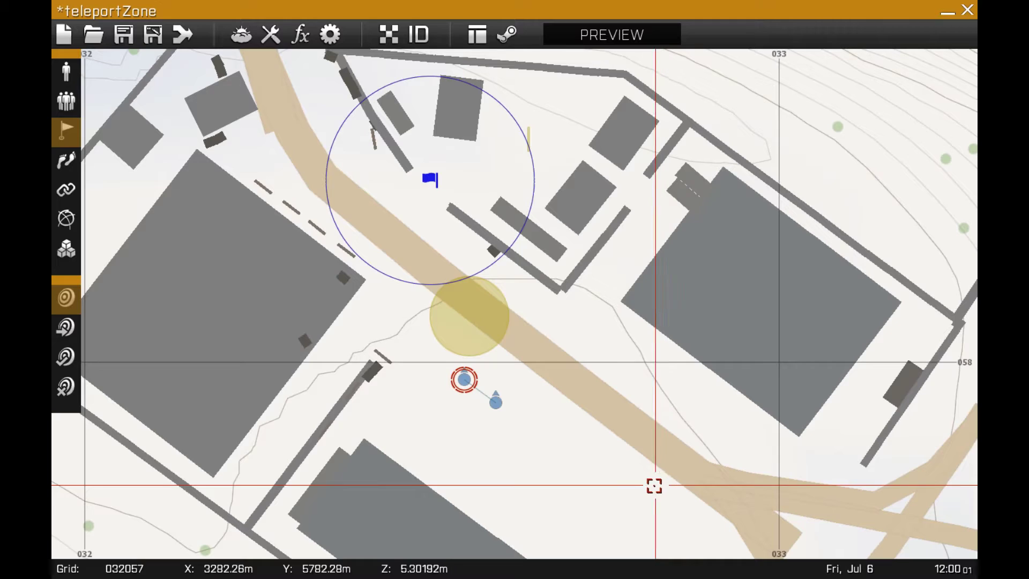
mouse_move(436, 175)
left_mouse_down()
mouse_move(523, 151)
mouse_move(480, 163)
left_mouse_up()
- Resize the trigger to 12x12, move it onto the road, then delete it
double_click(467, 163)
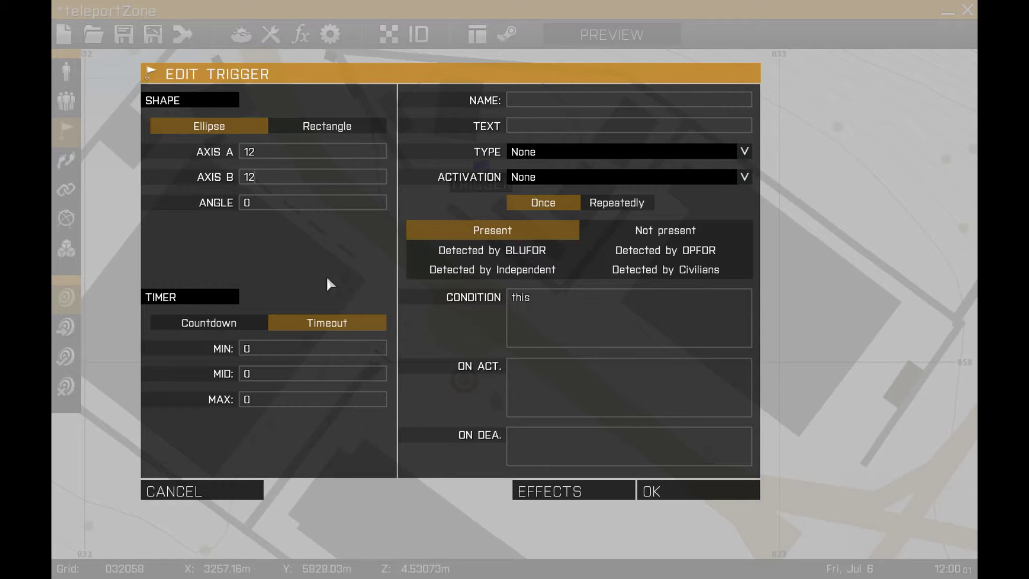
left_click(689, 493)
mouse_move(482, 163)
left_mouse_down()
mouse_move(539, 140)
mouse_move(530, 153)
left_mouse_up()
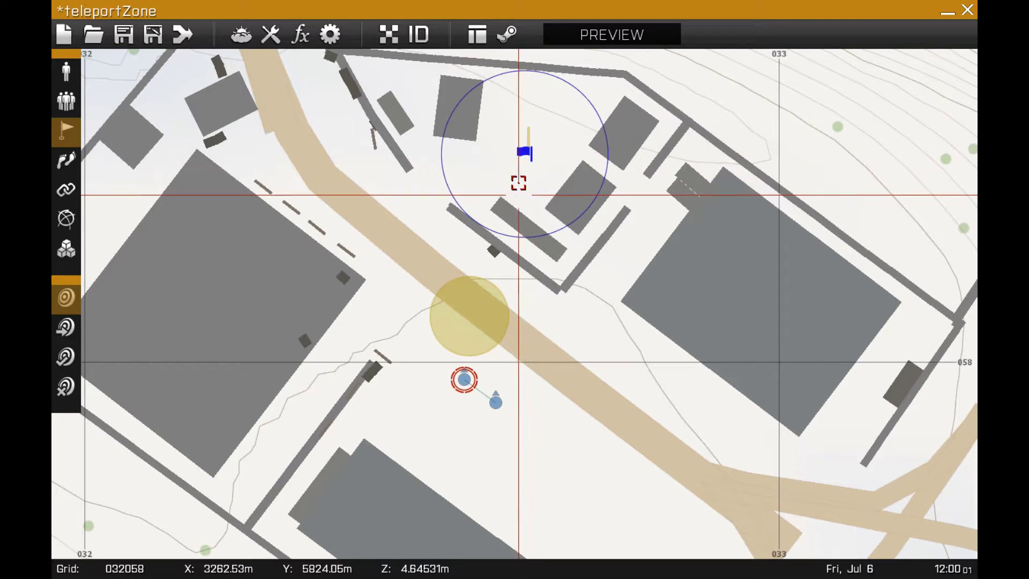
mouse_move(528, 154)
left_mouse_down()
mouse_move(408, 202)
mouse_move(469, 166)
mouse_move(607, 290)
mouse_move(623, 433)
left_mouse_up()
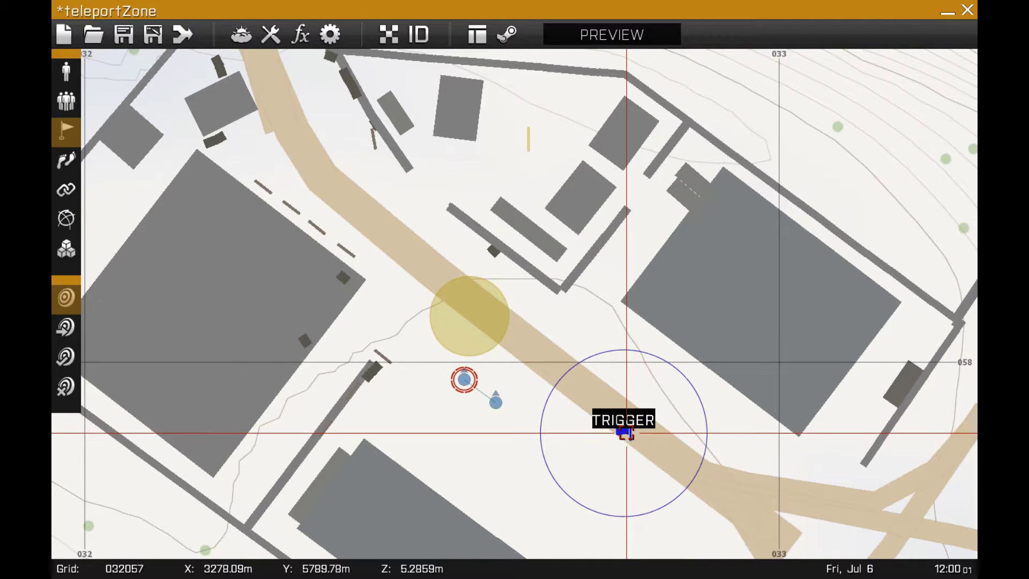
key("Delete")
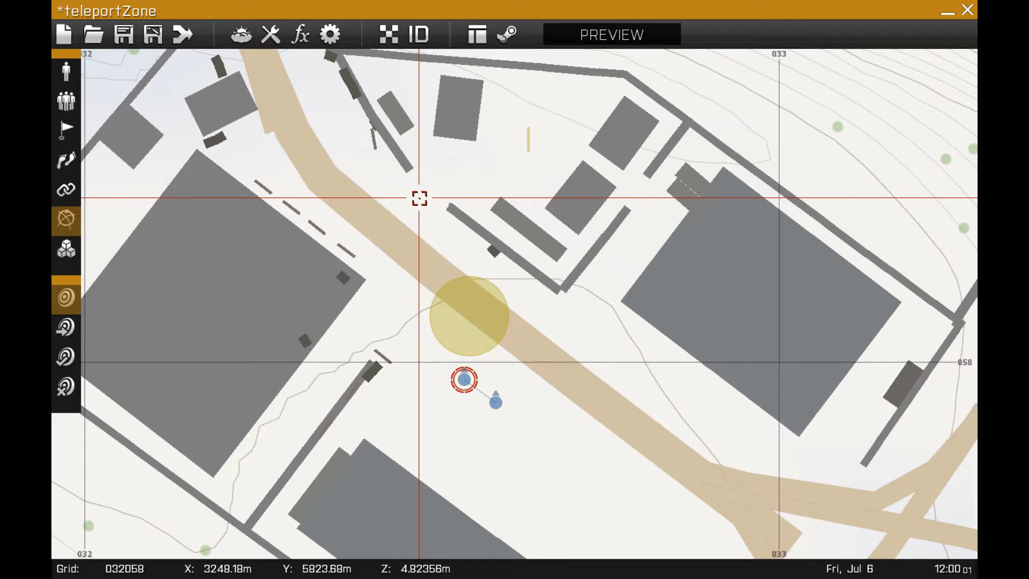
- Create marker noManZone as a 12x12 ellipse with Empty icon and Border fill
double_click(419, 198)
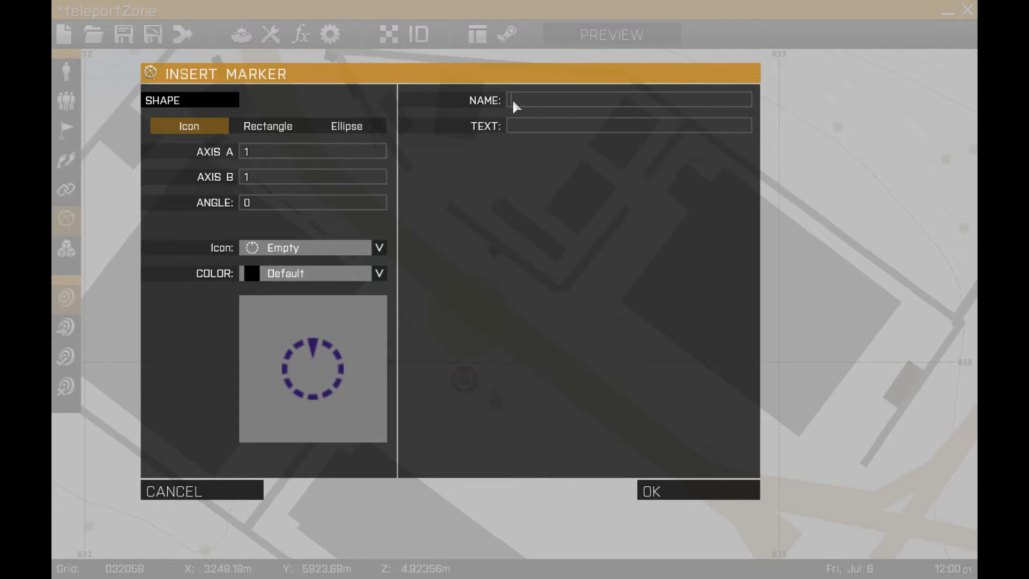
type("noManZone")
left_click(297, 251)
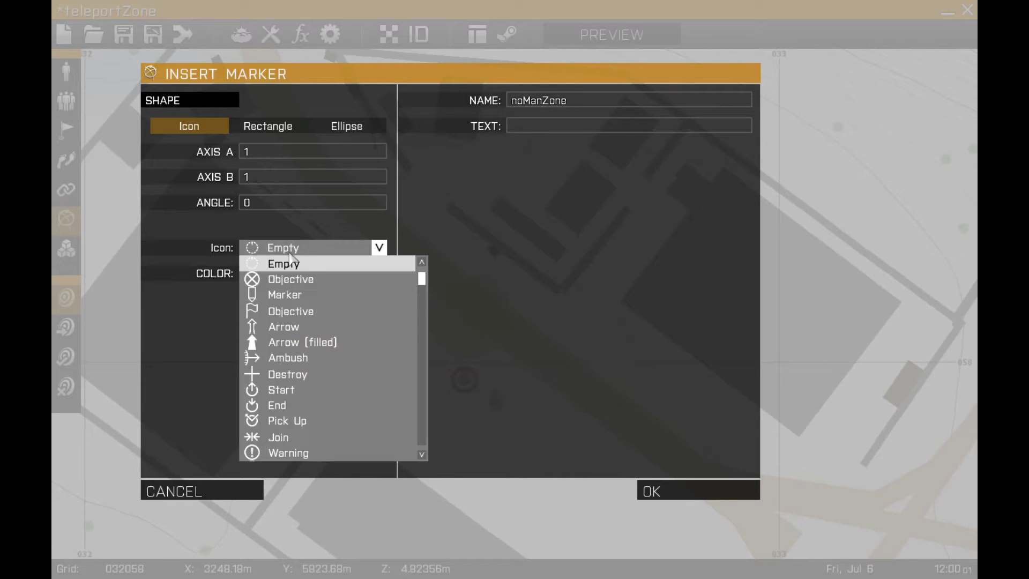
left_click(285, 252)
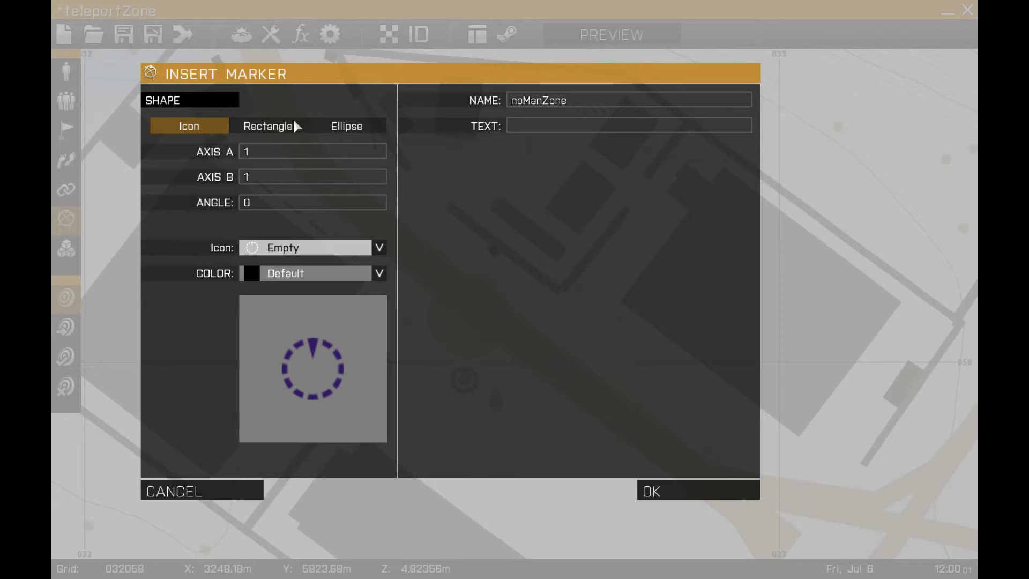
left_click(352, 127)
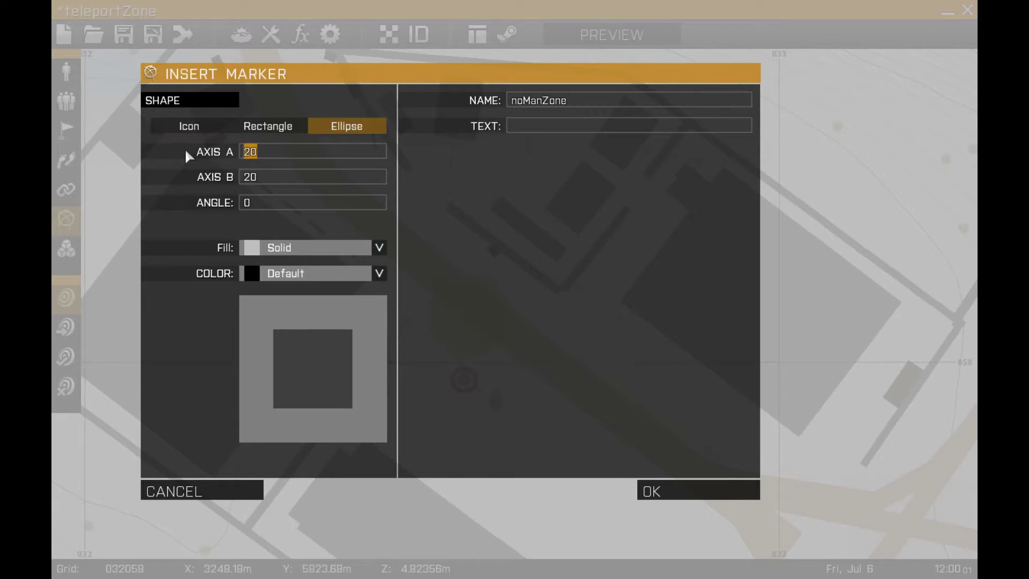
left_click(305, 248)
left_click(275, 309)
- Colour the marker red, place it over the buildings north of the helipad, and save
left_click(275, 276)
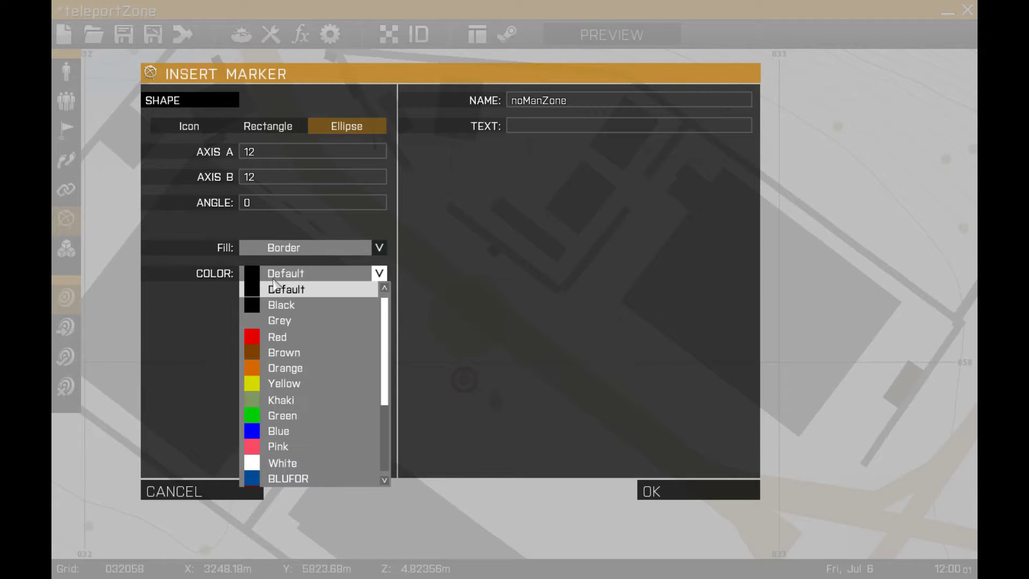
left_click(303, 336)
left_click(723, 492)
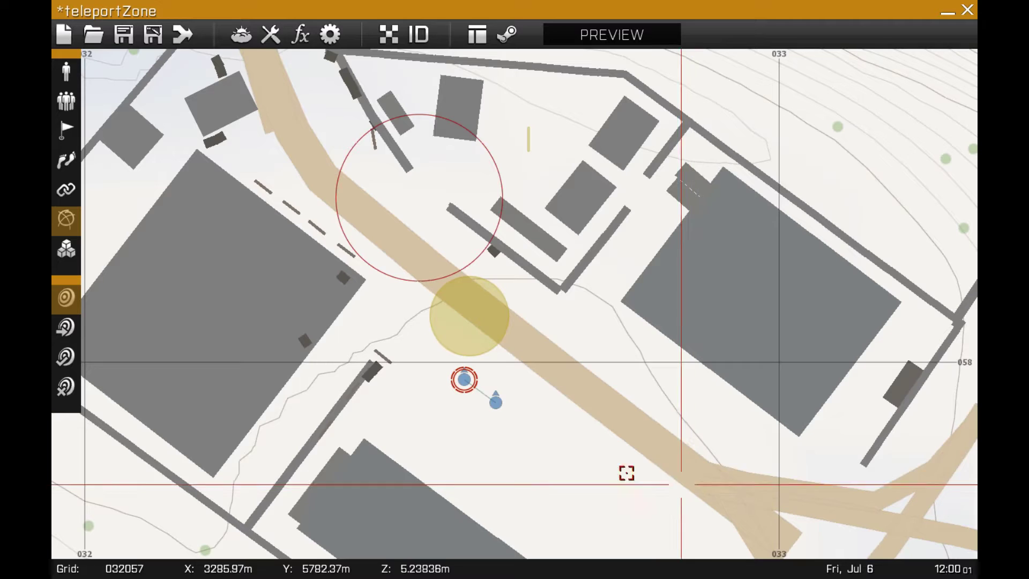
left_click_drag(429, 204, 530, 151)
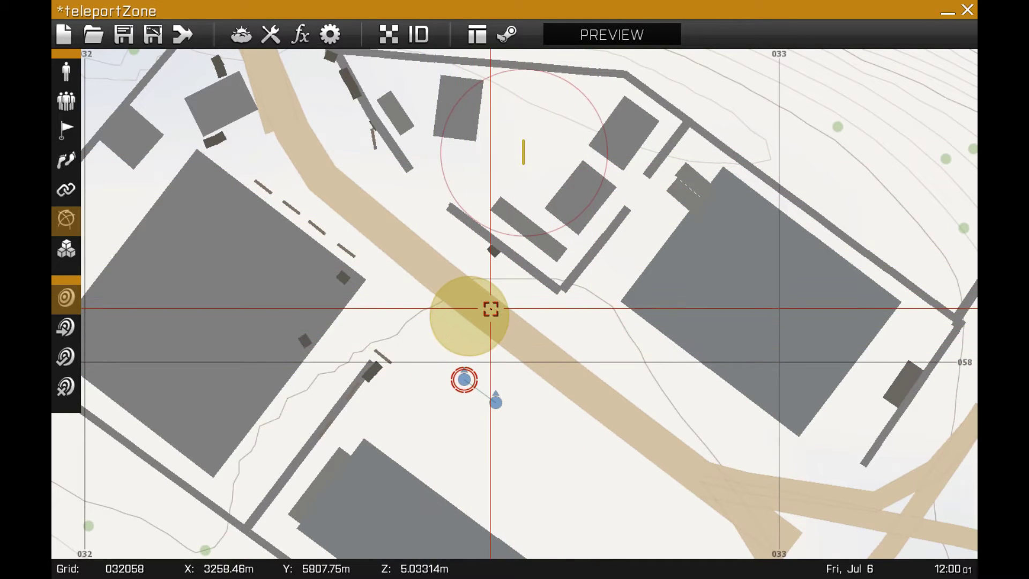
key("ctrl+s")
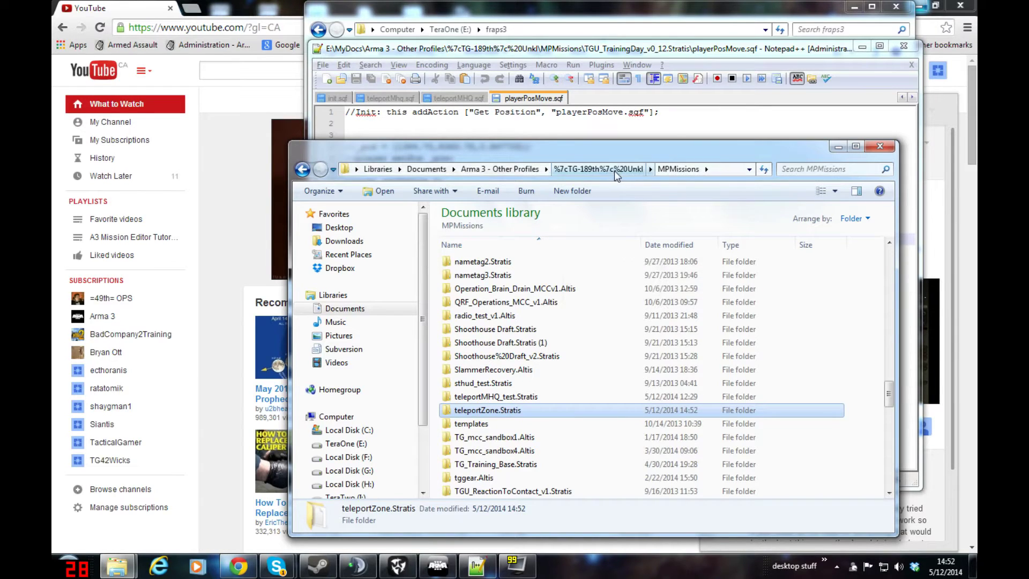
- Create a new text document inside the teleportZone.Stratis mission folder
double_click(448, 411)
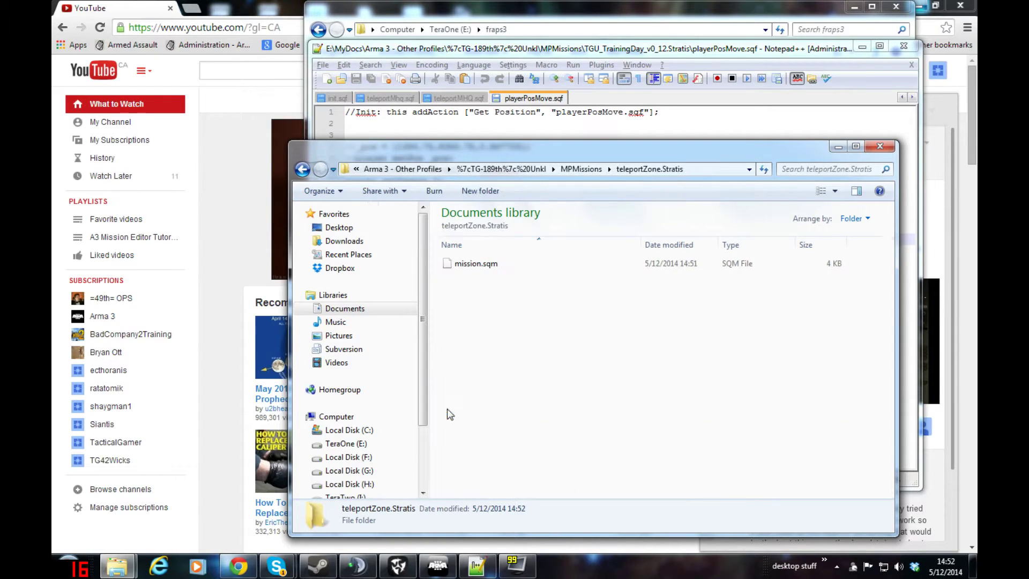
left_click(462, 265)
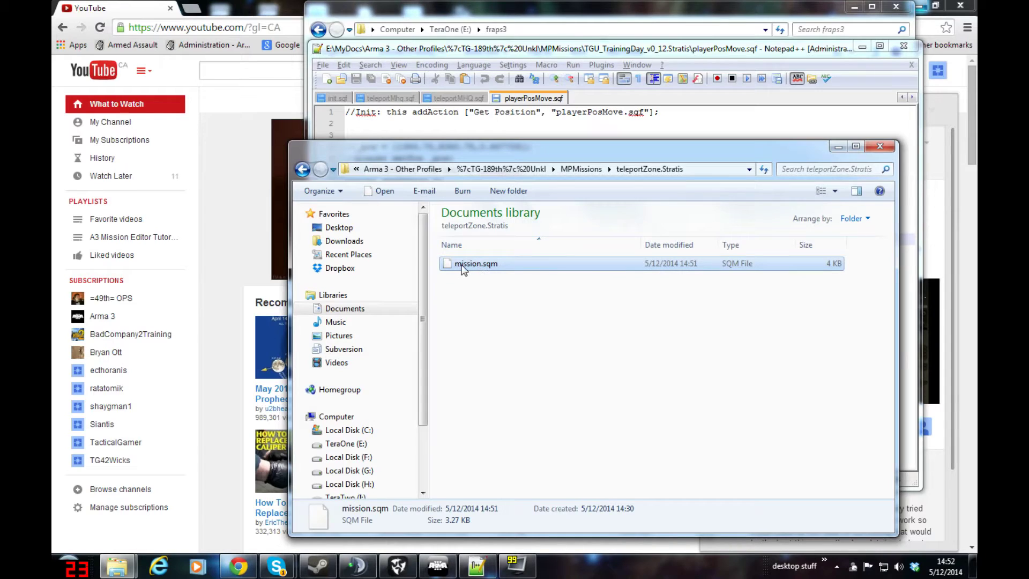
right_click(472, 296)
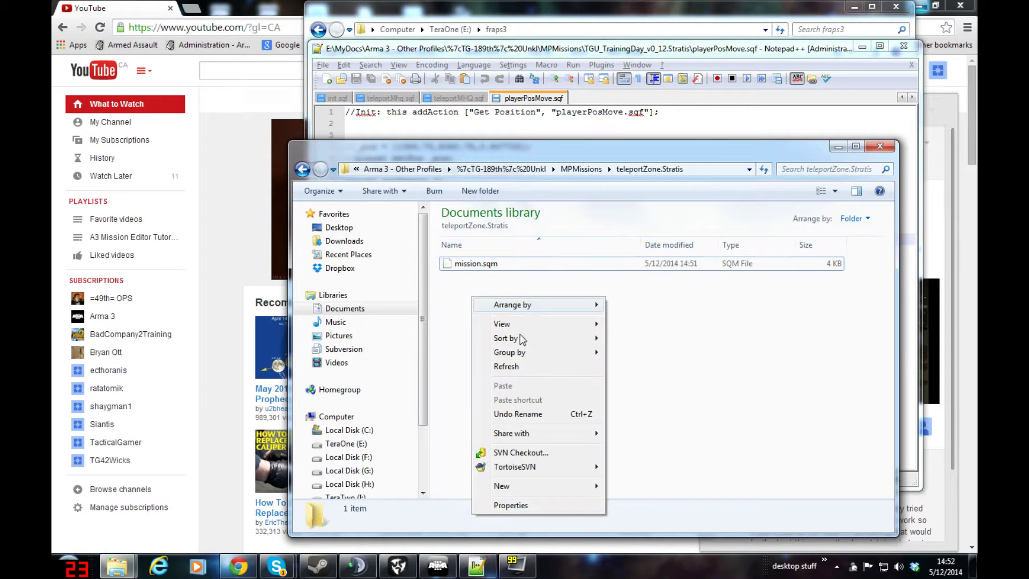
mouse_move(502, 488)
left_click(650, 457)
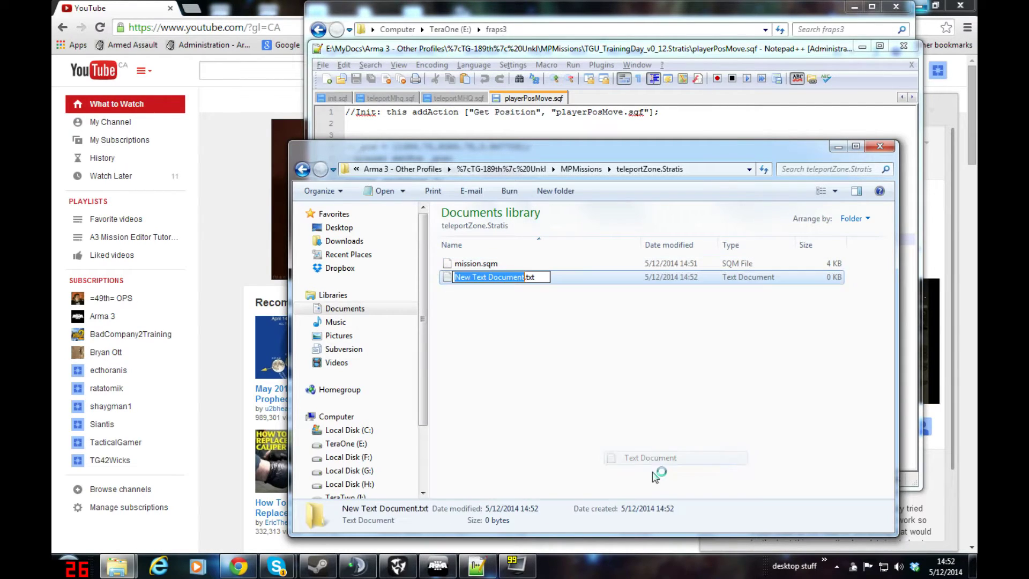
- Rename the file to teleportZone.sqf, accept the extension change, and open it in Notepad++
type("tel")
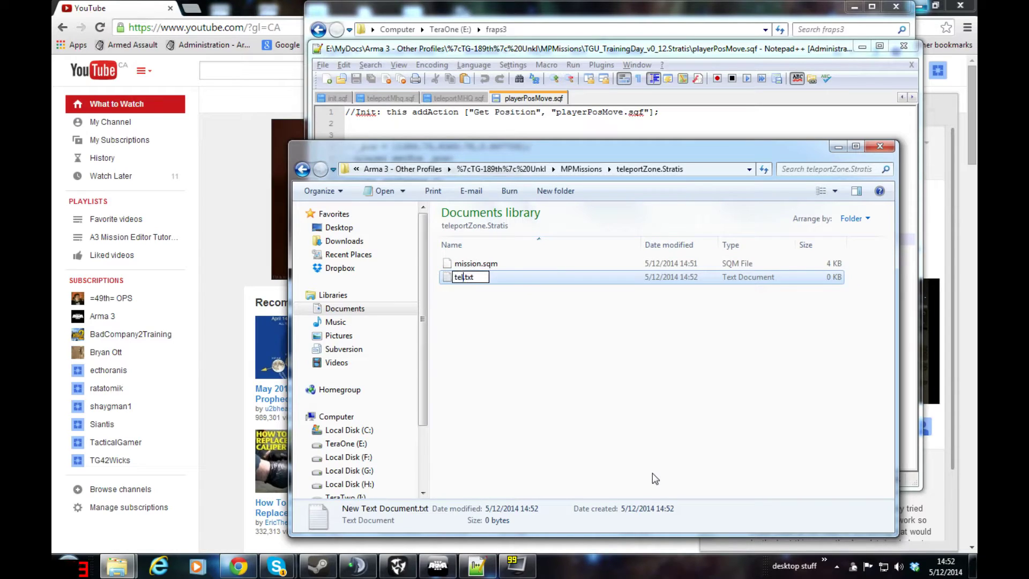
type("eportZone.sqf")
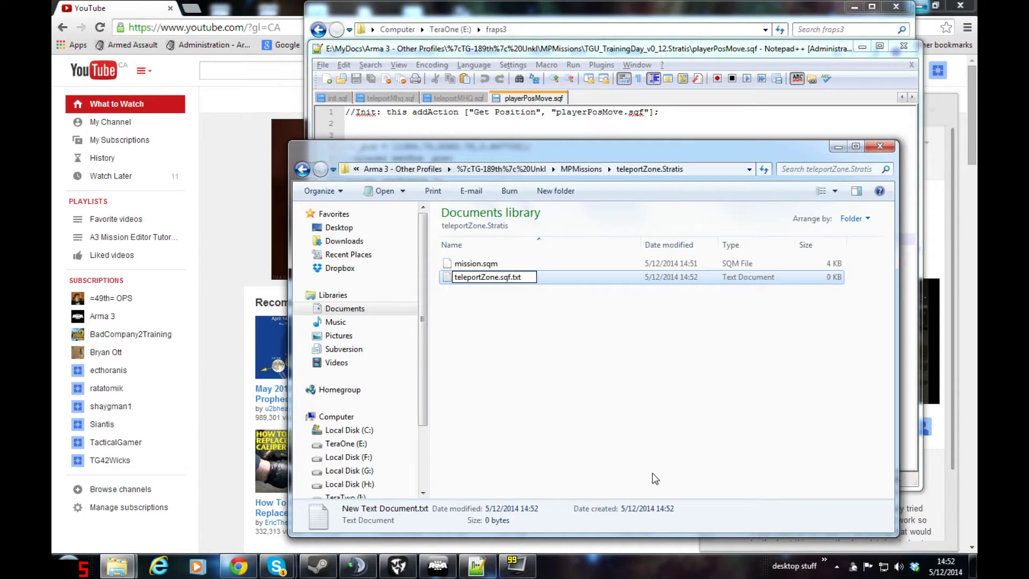
key("shift+End")
key("Delete")
key("Return")
left_click(569, 289)
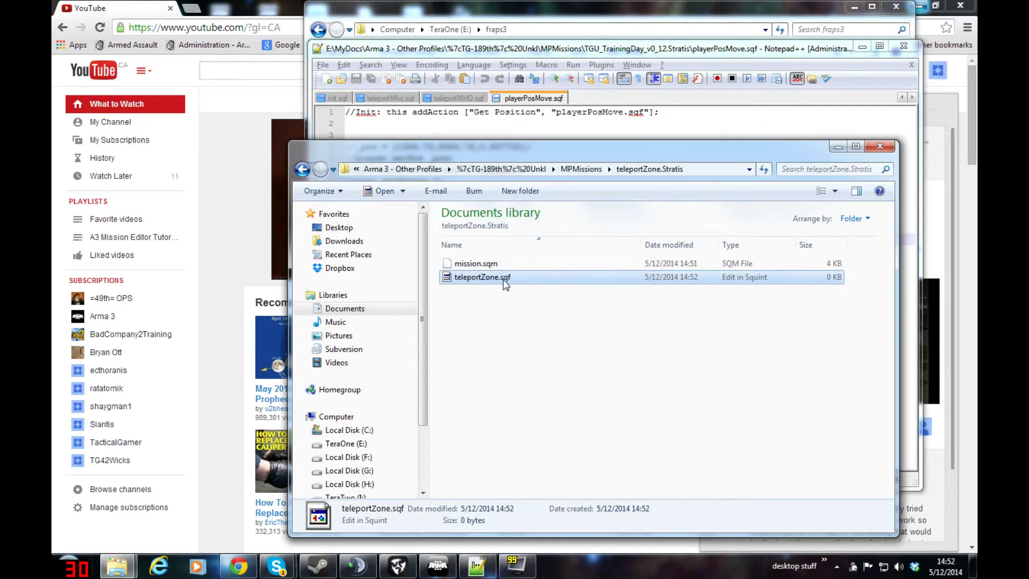
right_click(474, 278)
left_click(534, 292)
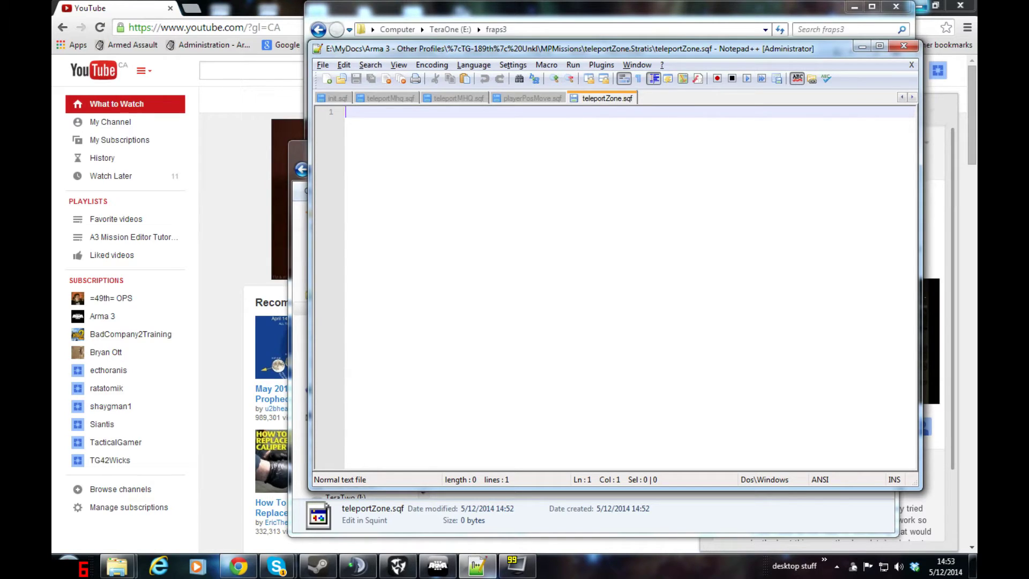
- Write the first script line `_run = true;` followed by a blank line
key("Return")
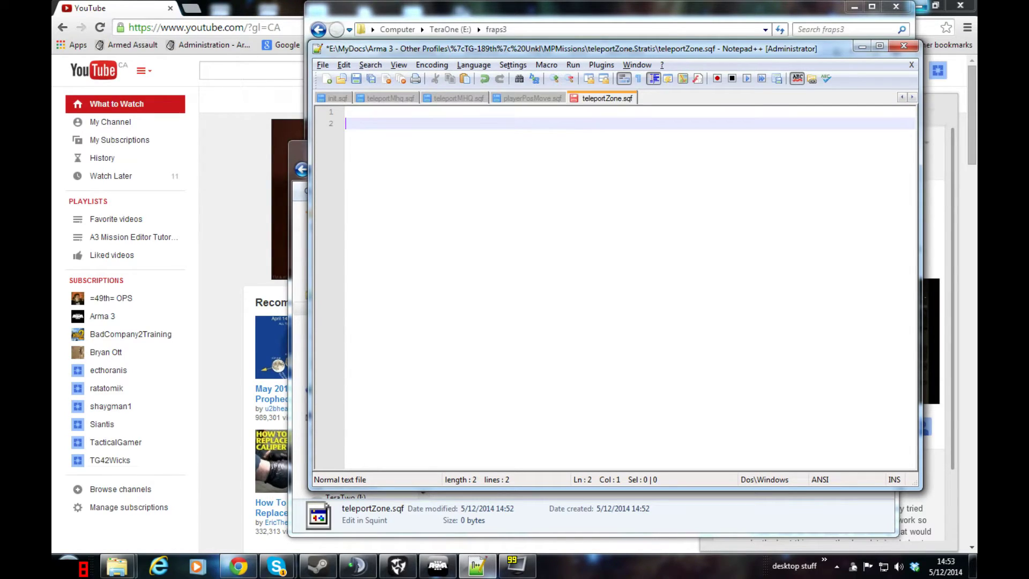
key("BackSpace")
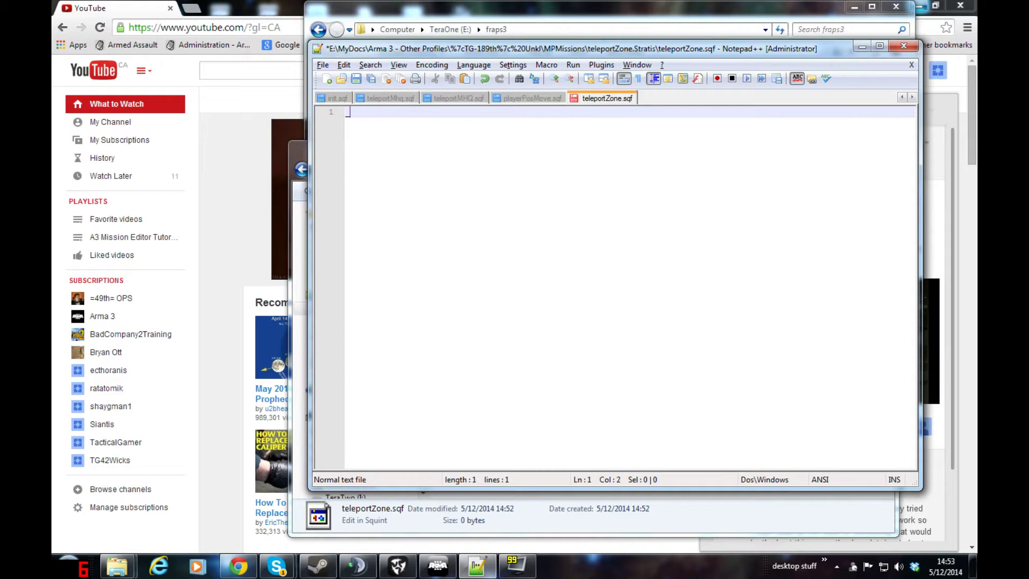
type("run = true;")
key("Return")
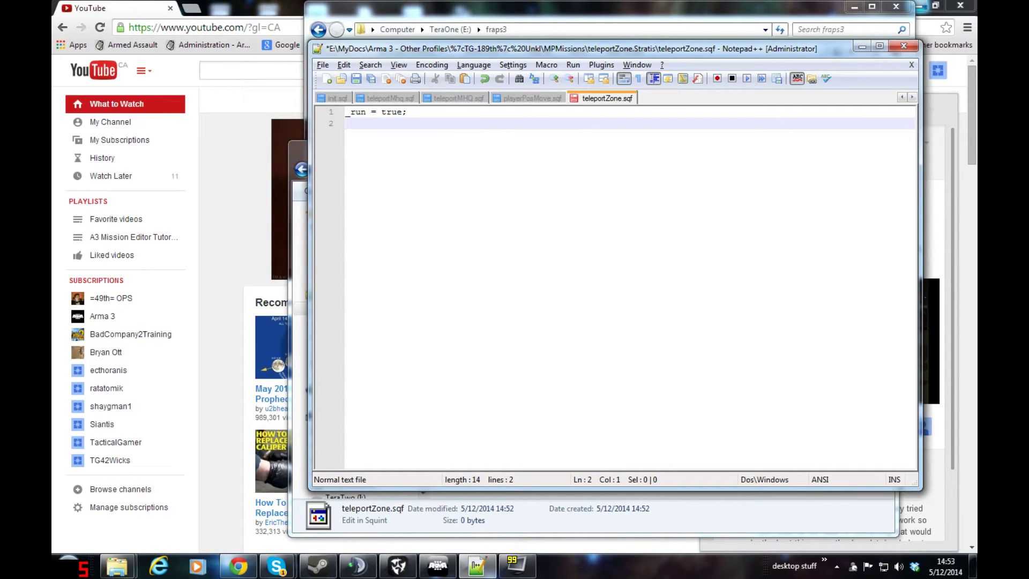
key("Return")
- Add an empty `while {_run} do { };` loop and place the cursor inside its body
type("while (")
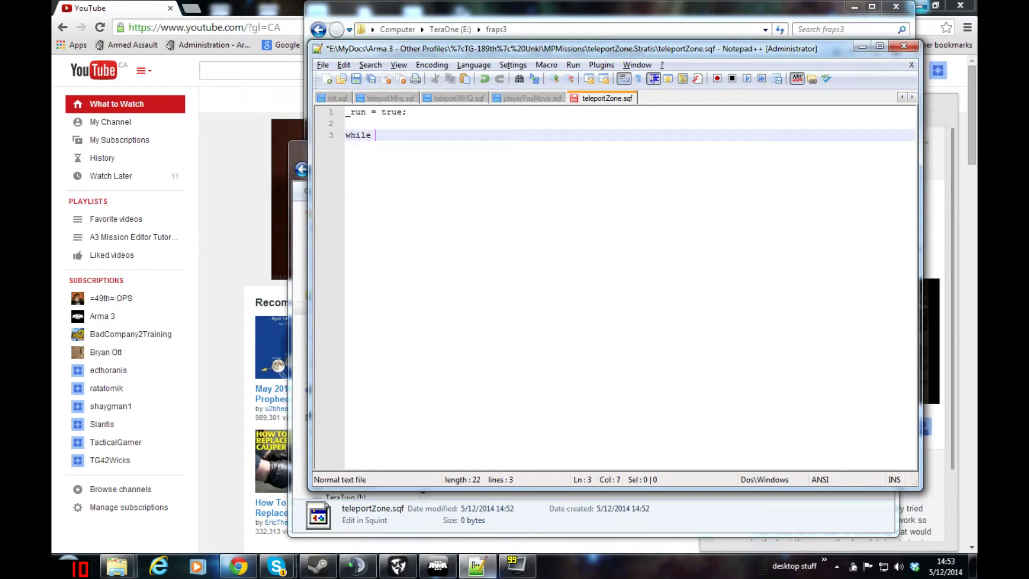
key("BackSpace")
type("{_run} do")
key("Return")
type("{")
key("Return")
key("Return")
key("Return")
key("Return")
key("Return")
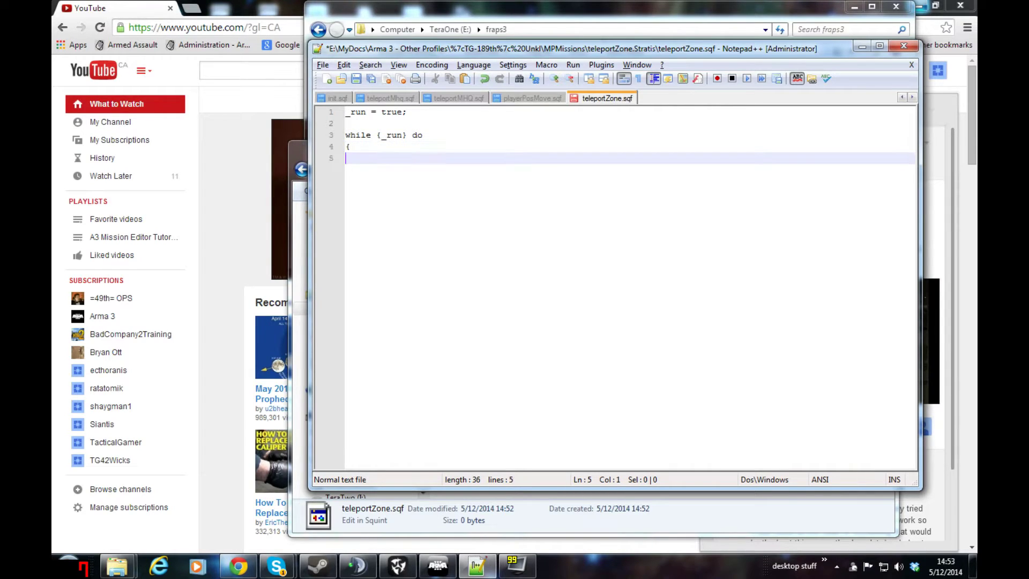
type("}")
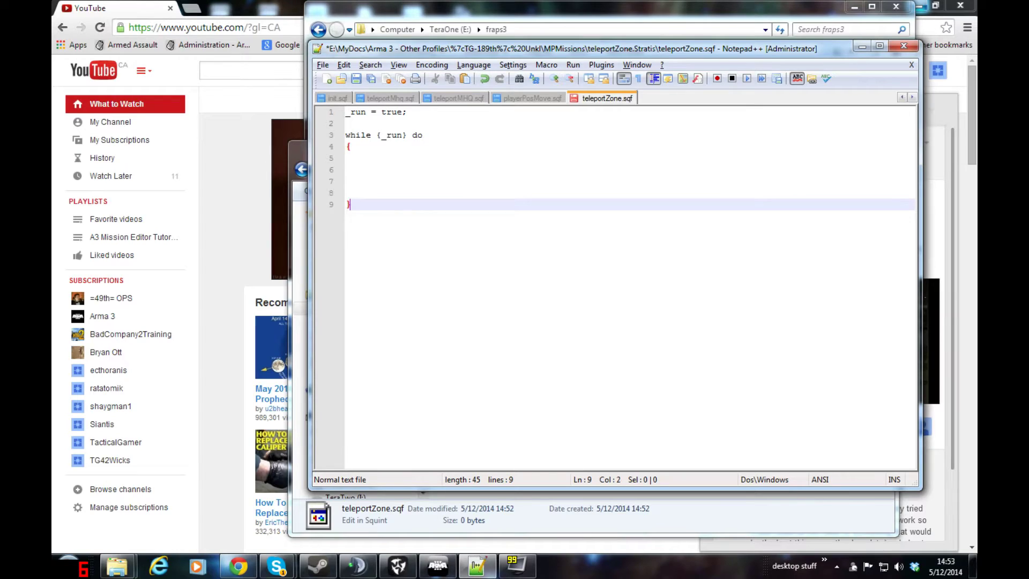
type(";")
key("Return")
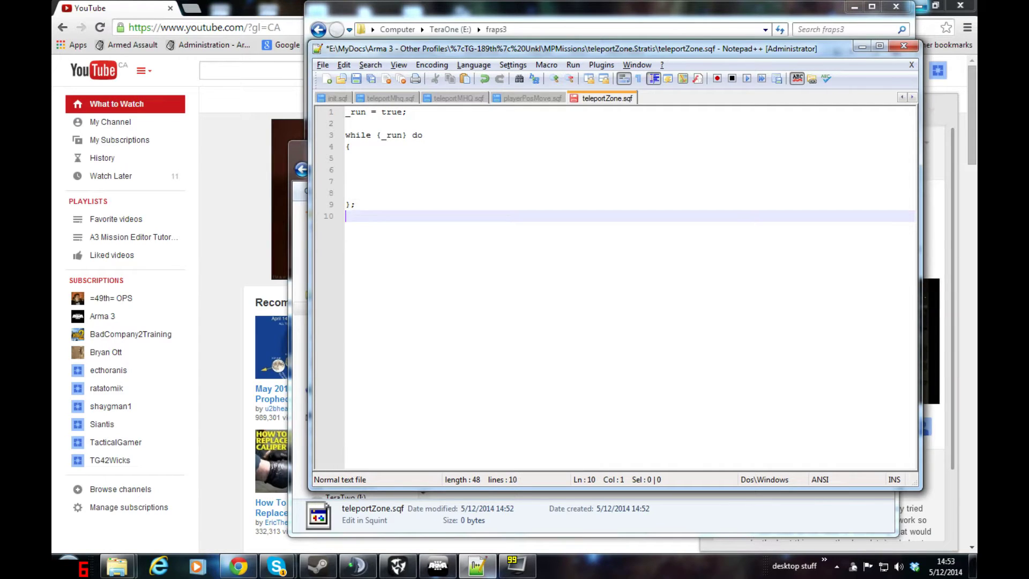
key("Up")
key("Up")
key("Up")
key("Up")
key("Up")
key("Up")
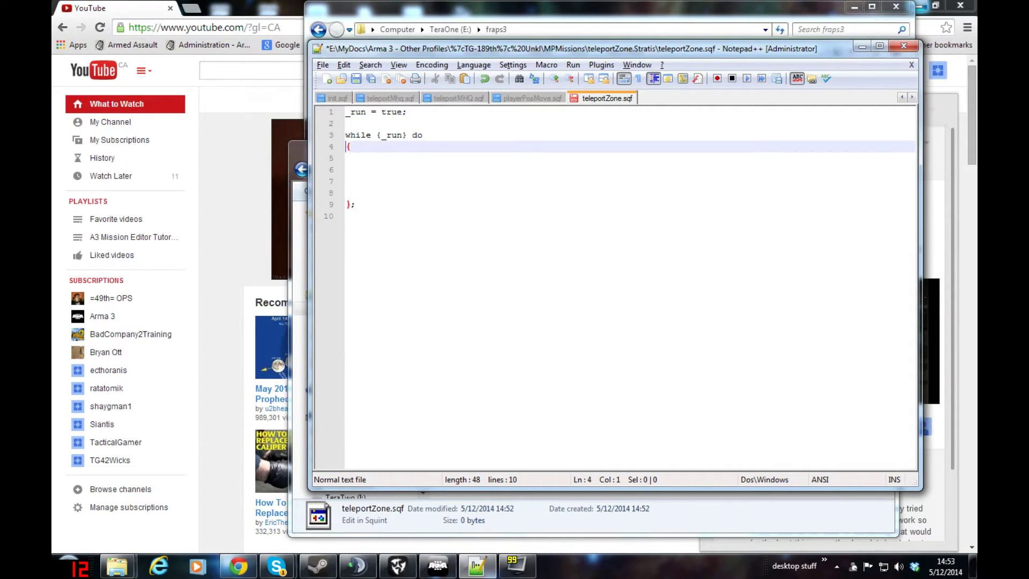
key("Up")
key("Up")
key("Up")
- Start an if statement in the loop with the condition player distance noManPencil < 12
key("Down")
key("Down")
key("Down")
key("Down")
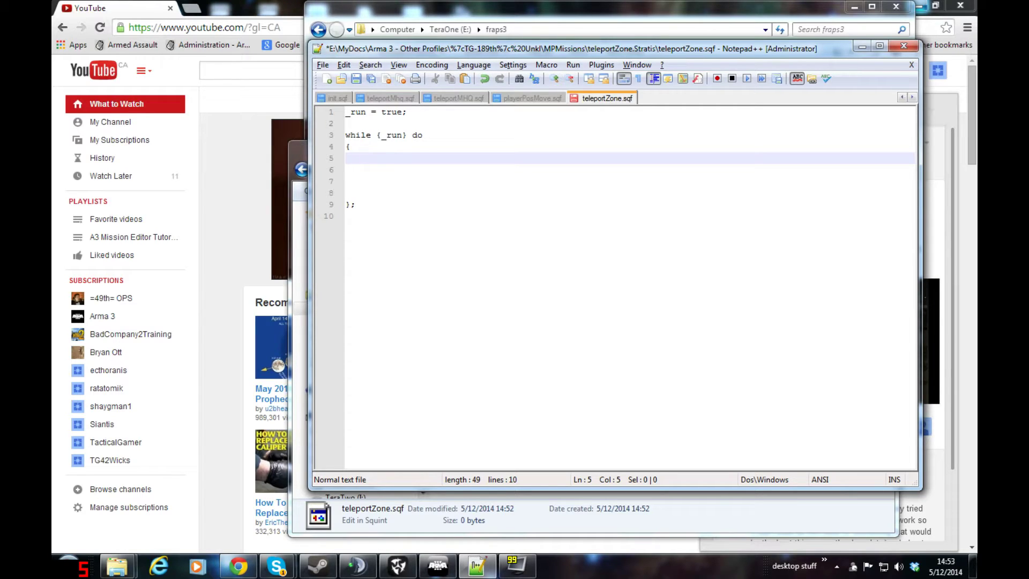
type("if (player distic")
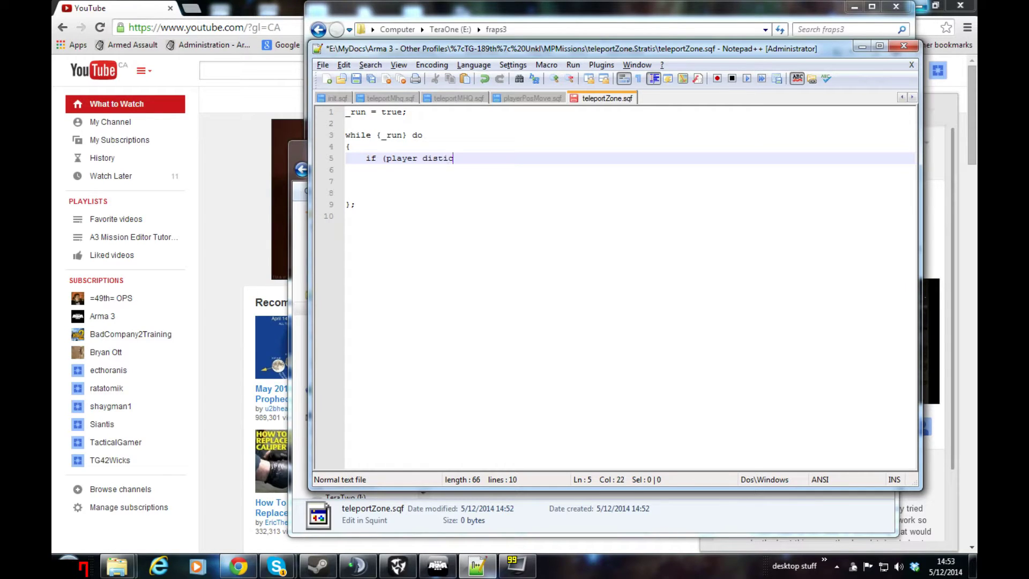
key("BackSpace")
key("BackSpace")
type("ance")
left_click(443, 572)
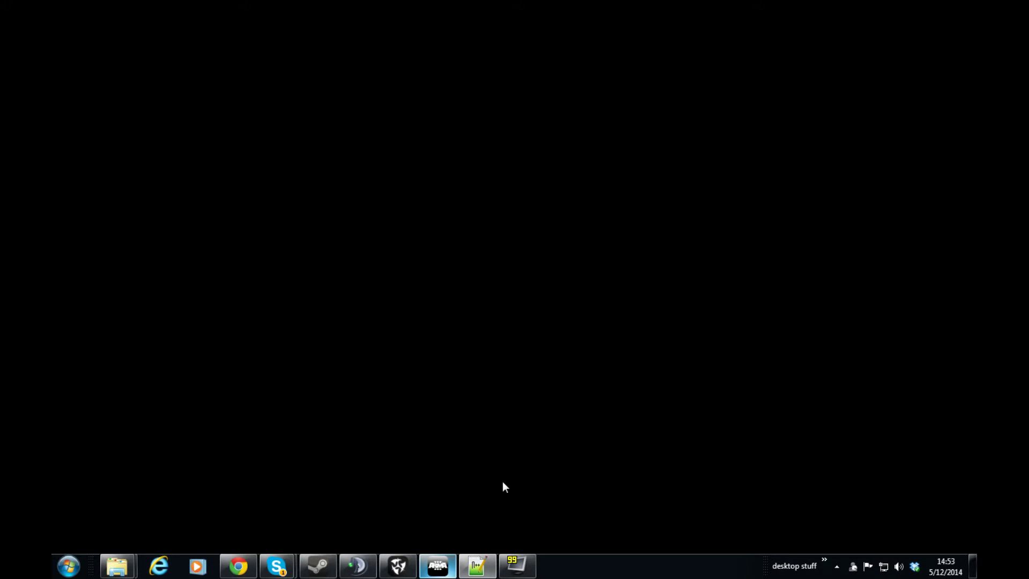
key("alt+Tab")
type("no")
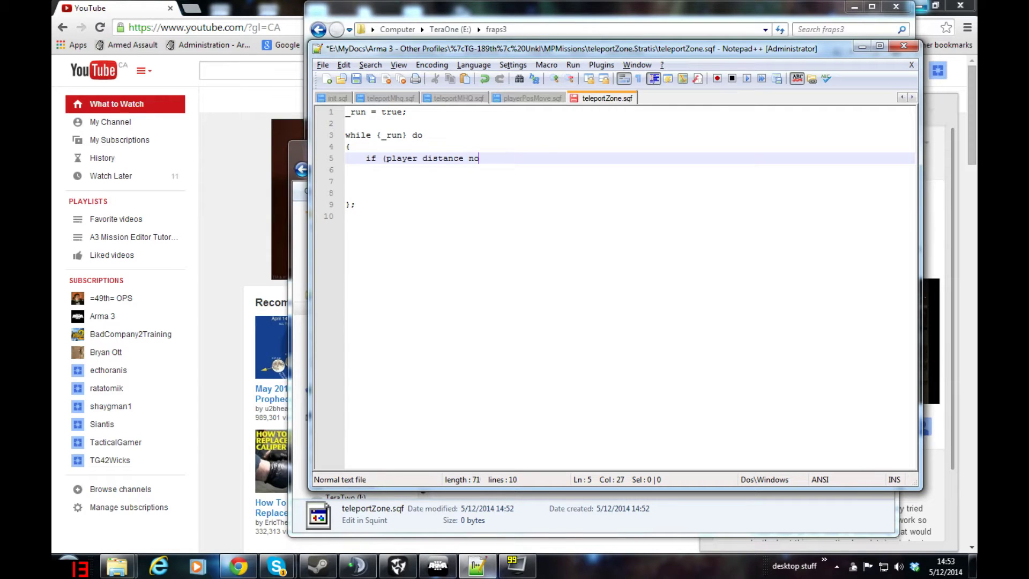
type("ManPencil < 12) then")
- Add the if block's opening { and indented closing }; on their own lines
key("Return")
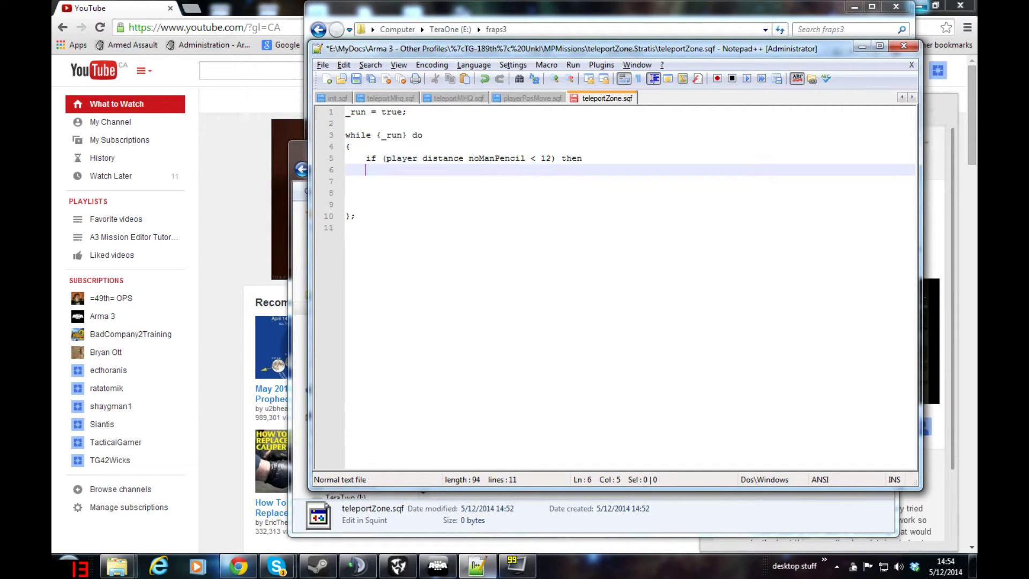
type("{")
key("Return")
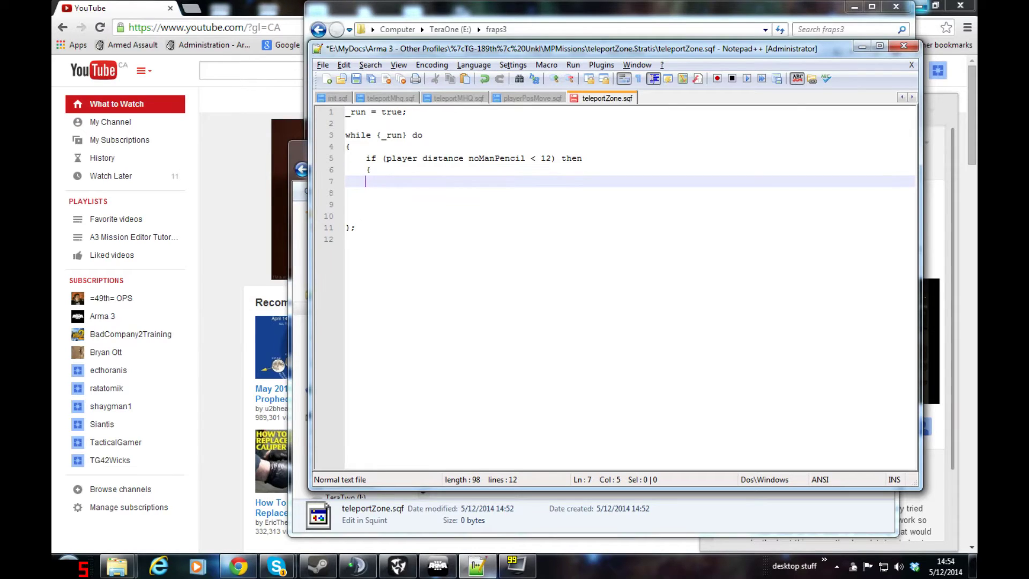
key("Down")
key("Down")
key("Down")
key("Tab")
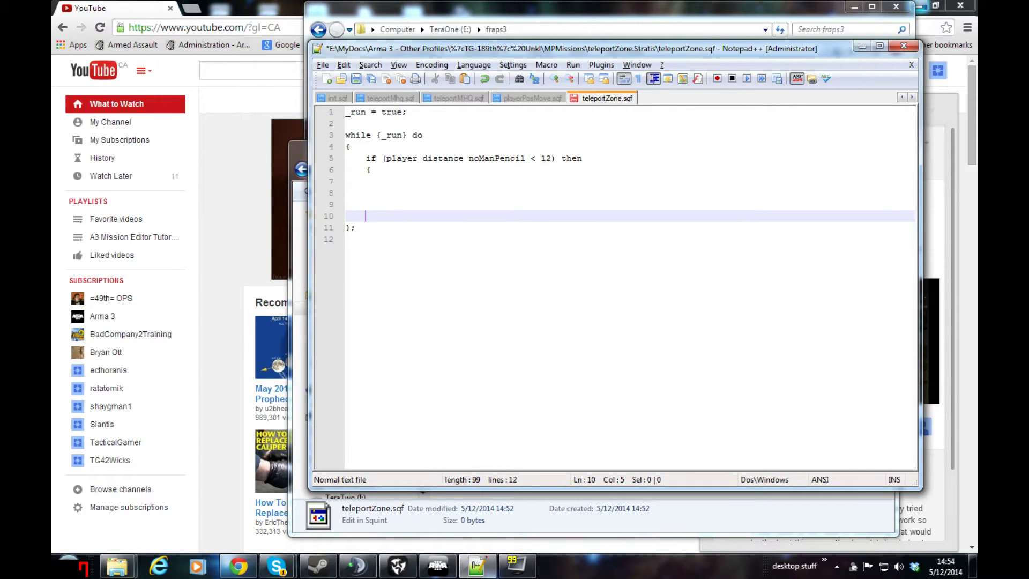
type("};")
key("Up")
key("Up")
key("Up")
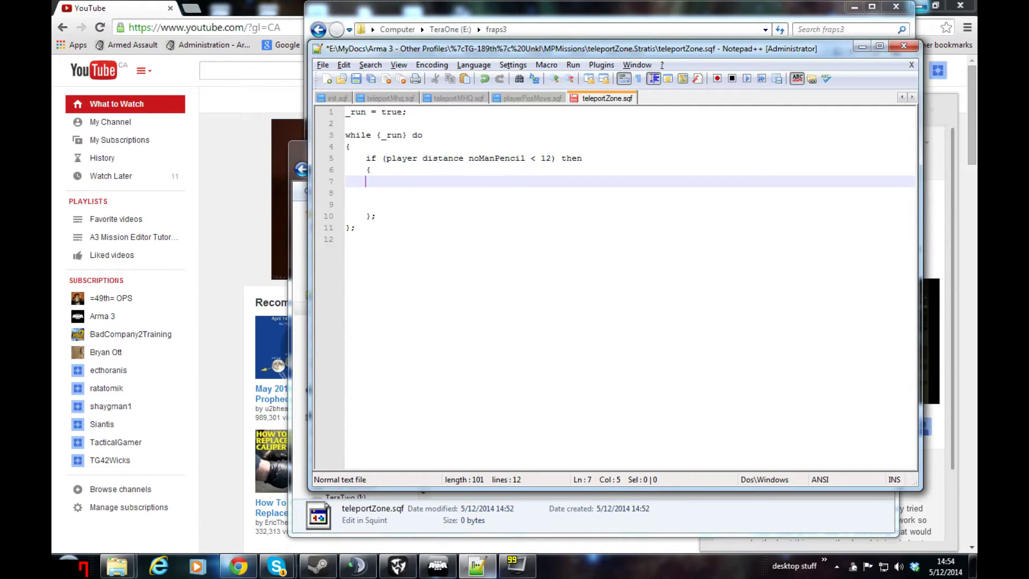
- Put player setPos (getPos teleportTo); inside the if block and remove the extra blank line
left_click(346, 192)
key("Down")
key("Up")
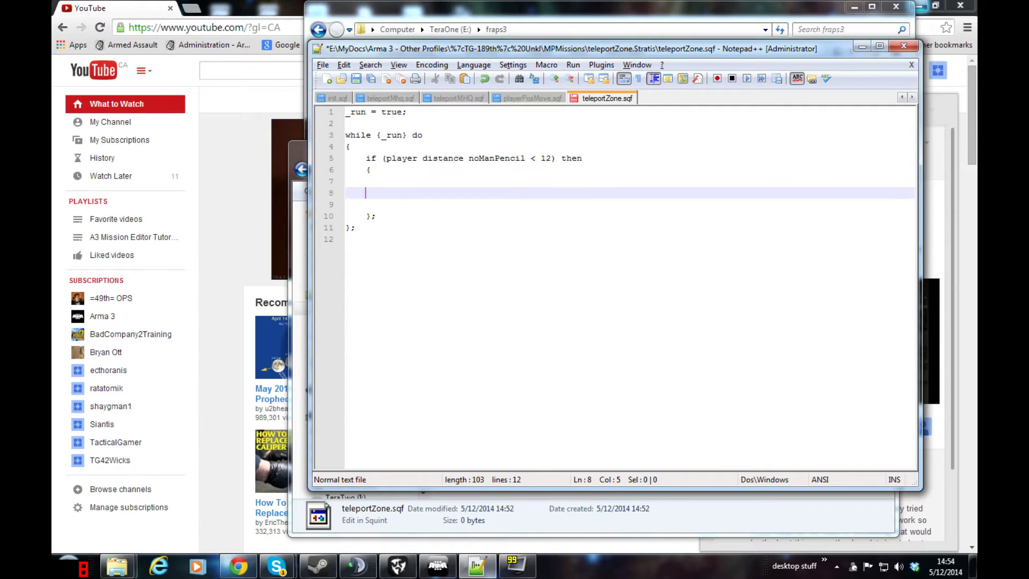
key("Up")
key("Down")
key("Up")
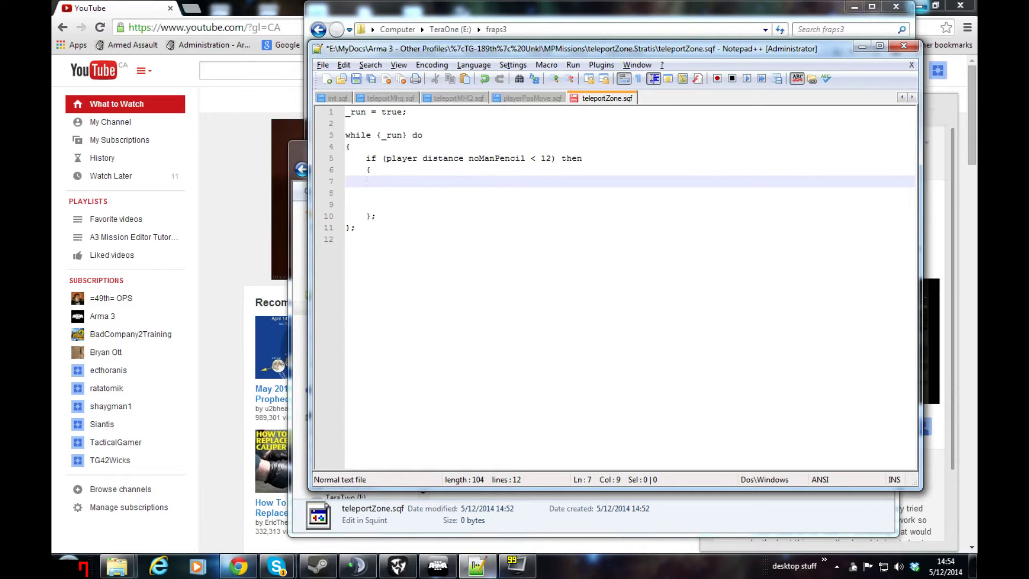
type("player se")
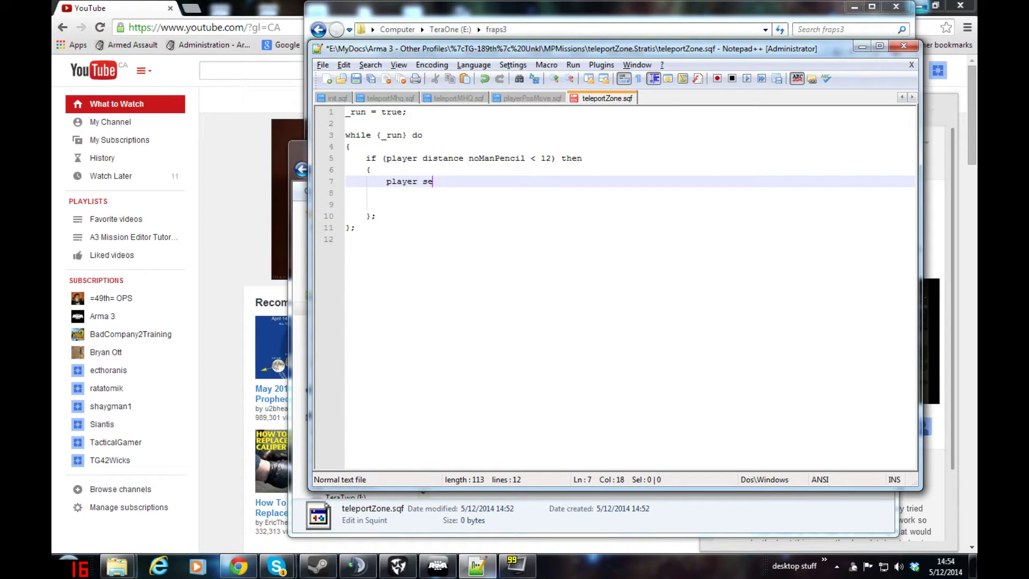
type("tPos (getPos telep")
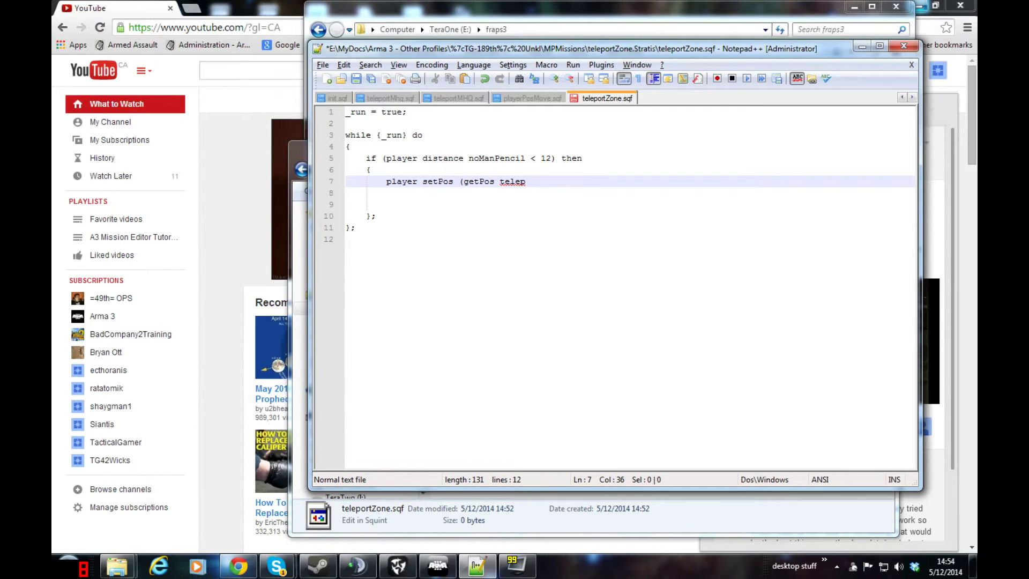
type("ortTo);")
left_click(366, 193)
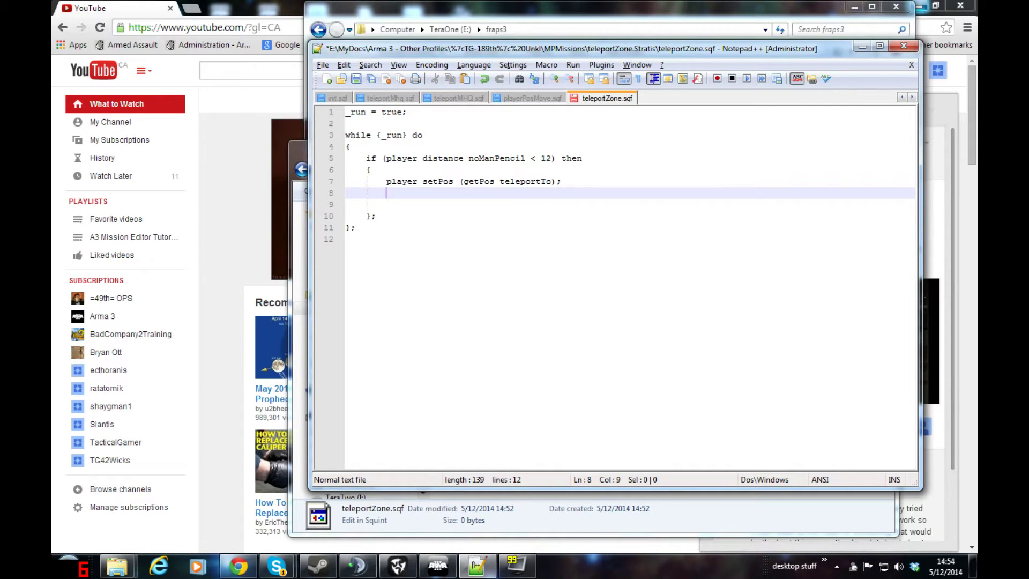
key("Down")
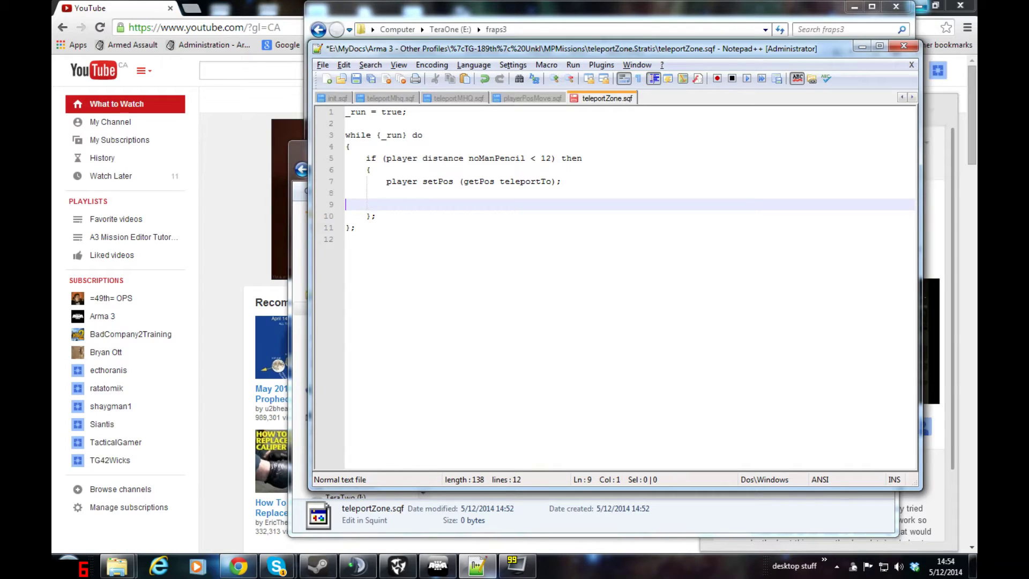
key("BackSpace")
key("BackSpace")
key("BackSpace")
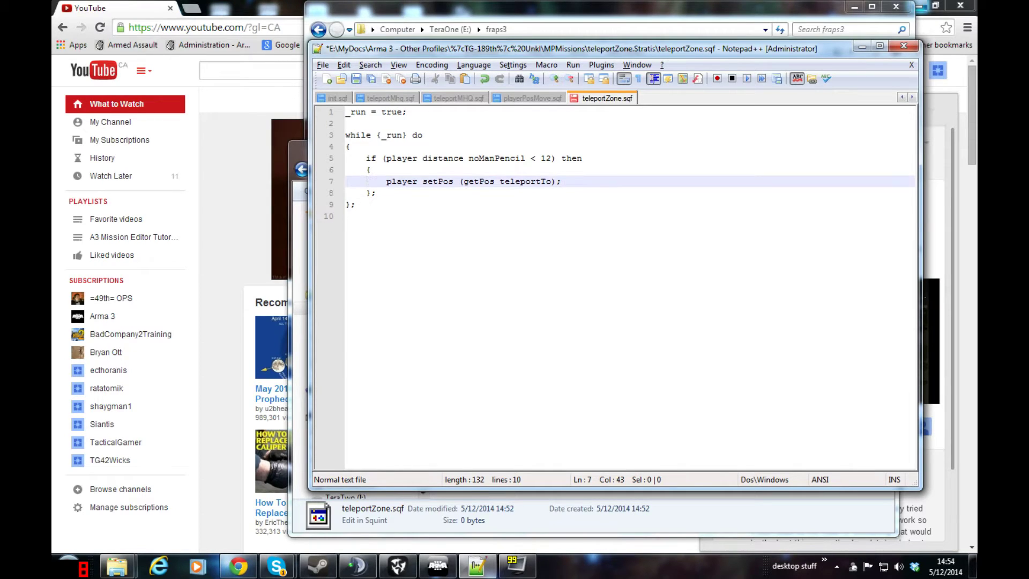
- Append sleep 1; after the if block and save teleportZone.sqf
left_click(367, 80)
key("Down")
key("Return")
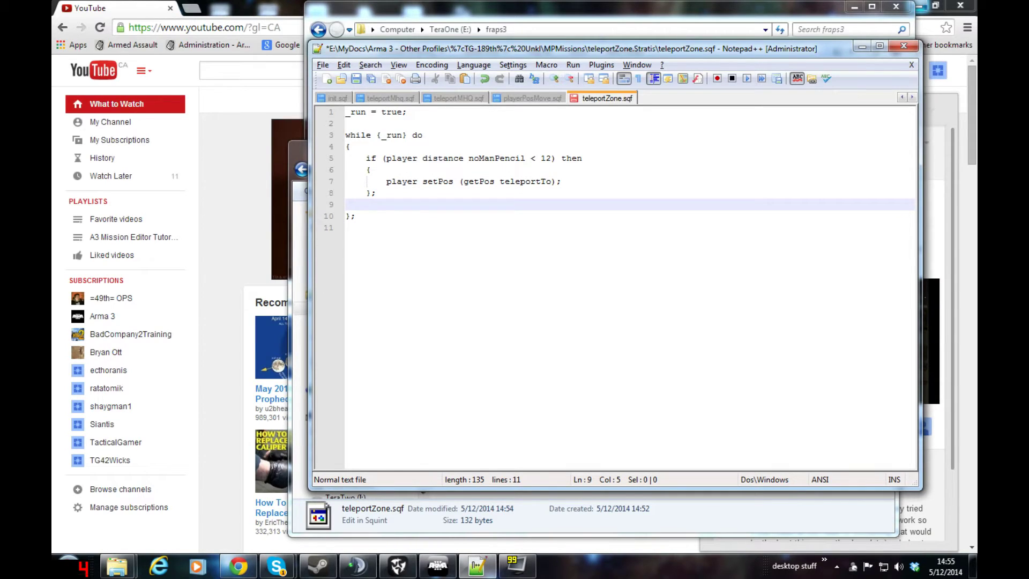
type("sleep 1;")
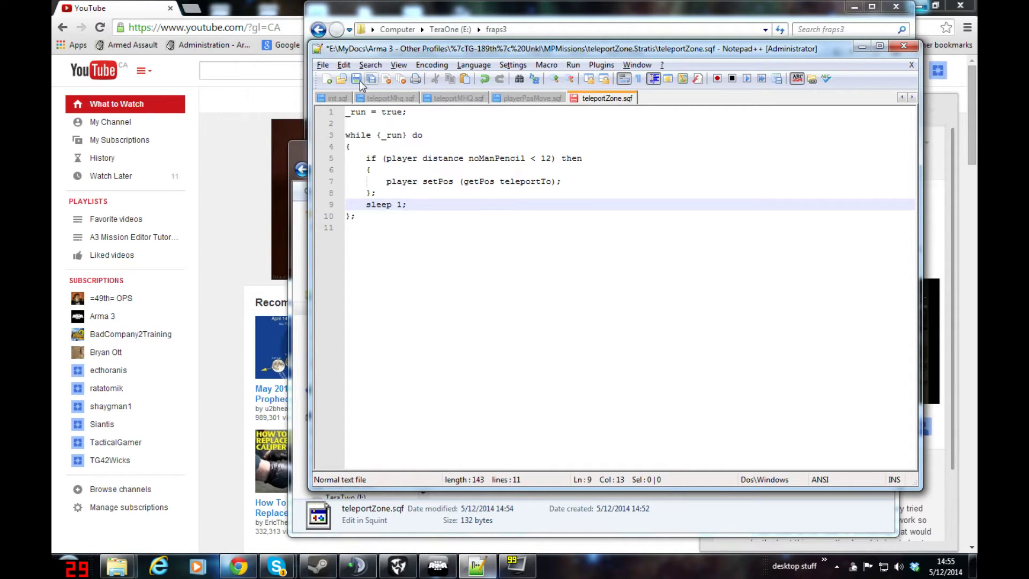
key("ctrl+s")
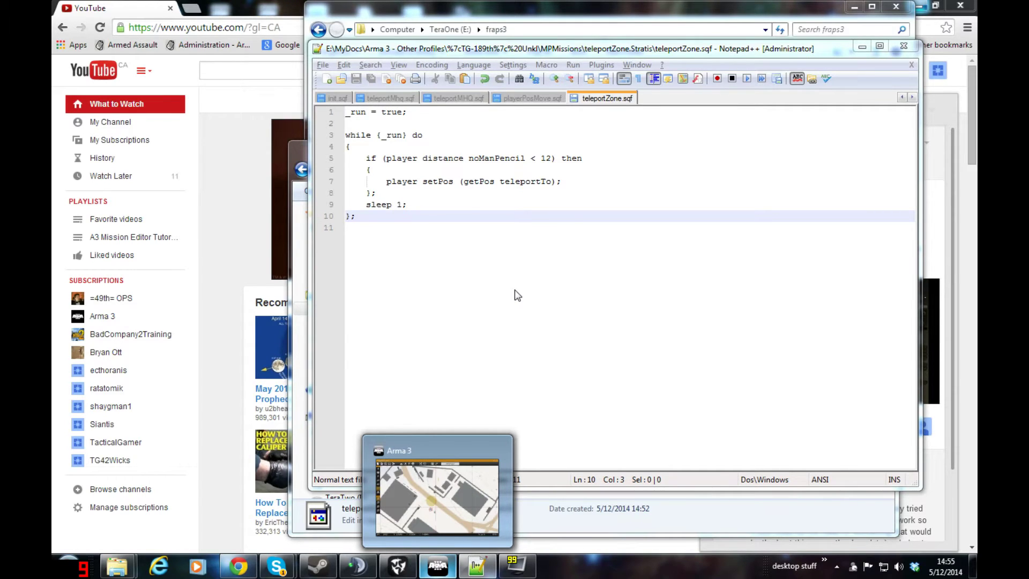
left_click(437, 496)
- Zoom around the helipad and inspect the noManZone marker in marker mode
scroll(223, 420, "up", 3)
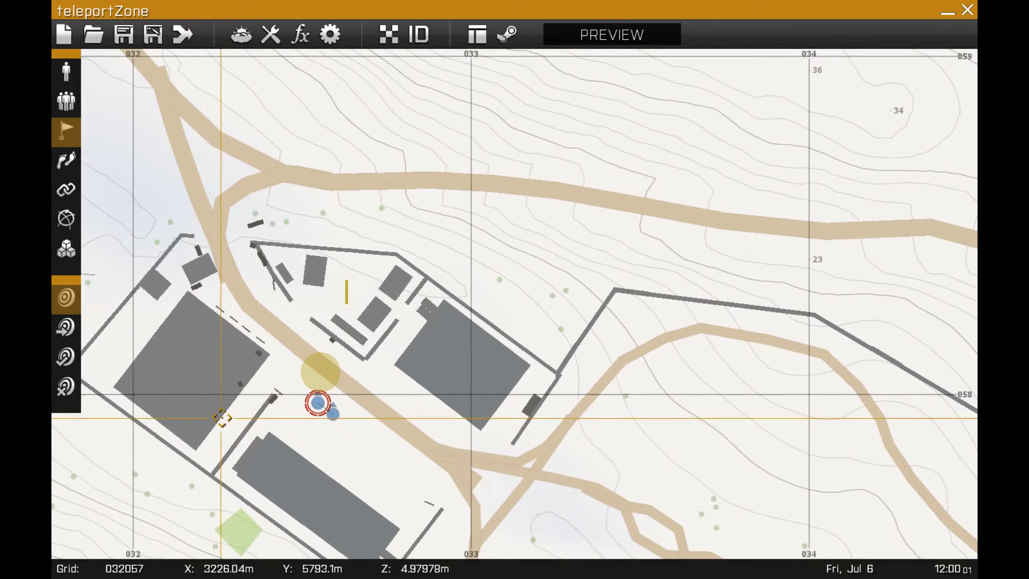
scroll(285, 387, "down", 2)
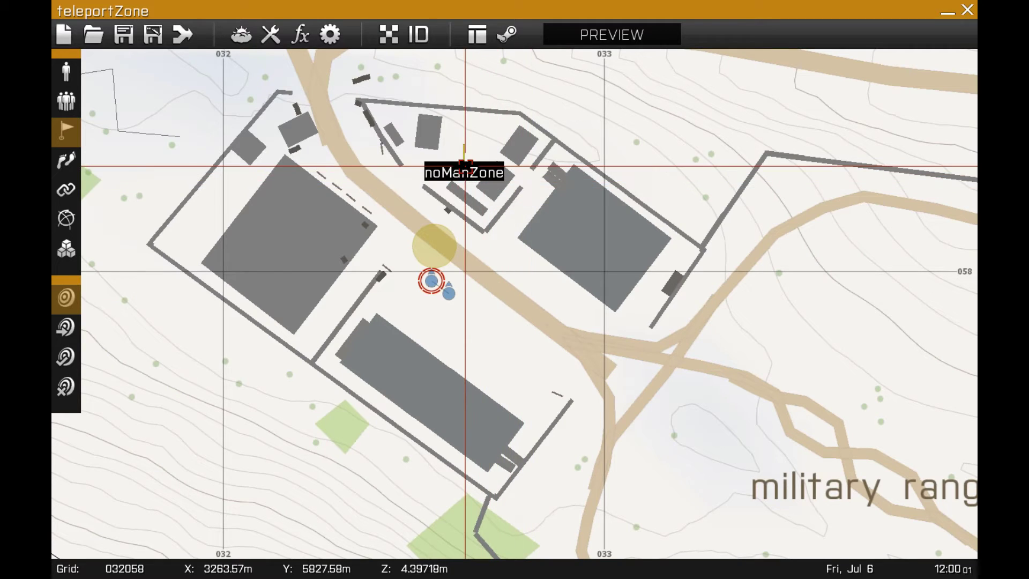
scroll(507, 285, "up", 2)
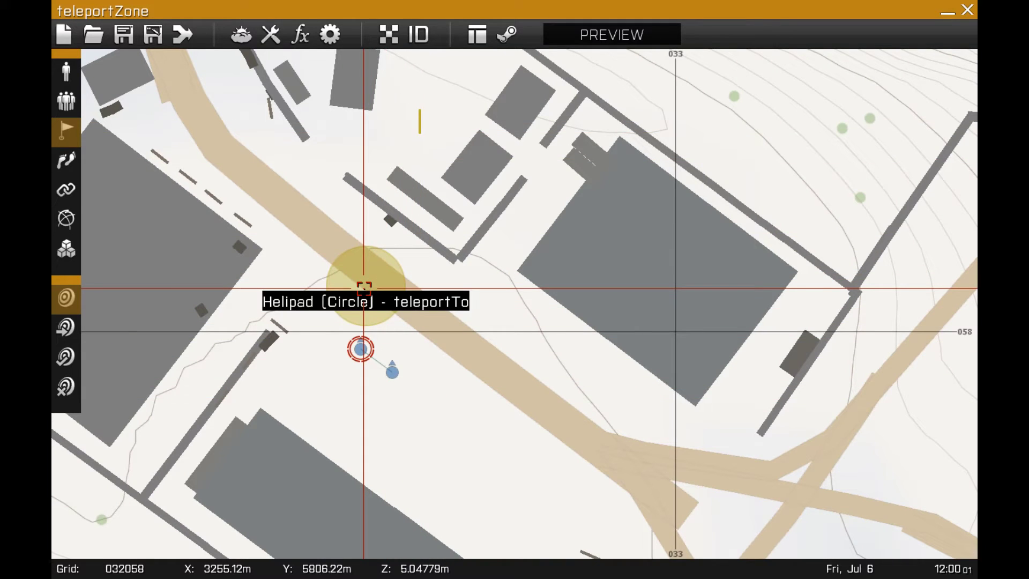
scroll(422, 115, "up", 3)
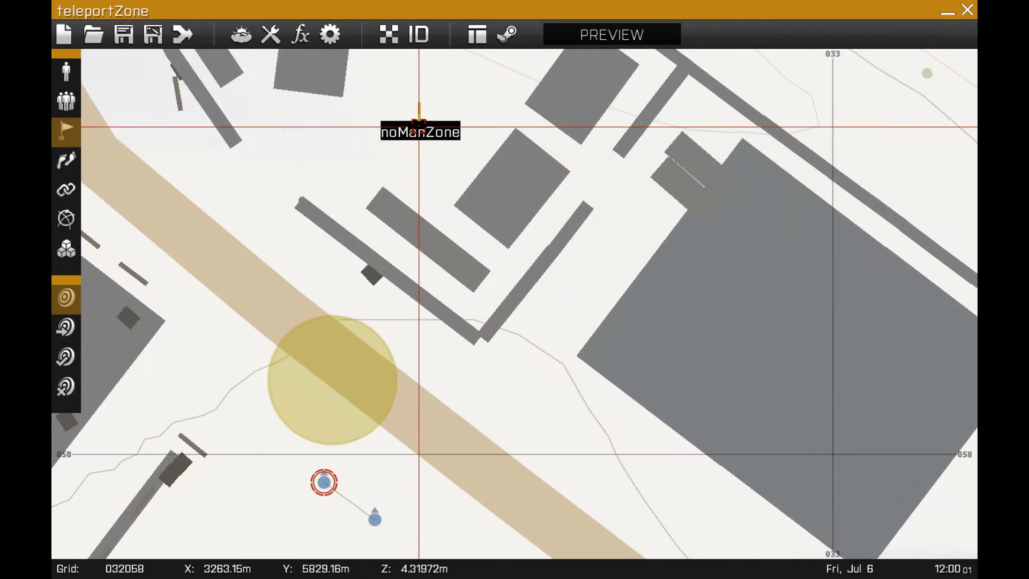
scroll(422, 110, "down", 3)
left_click(66, 218)
scroll(331, 202, "up", 3)
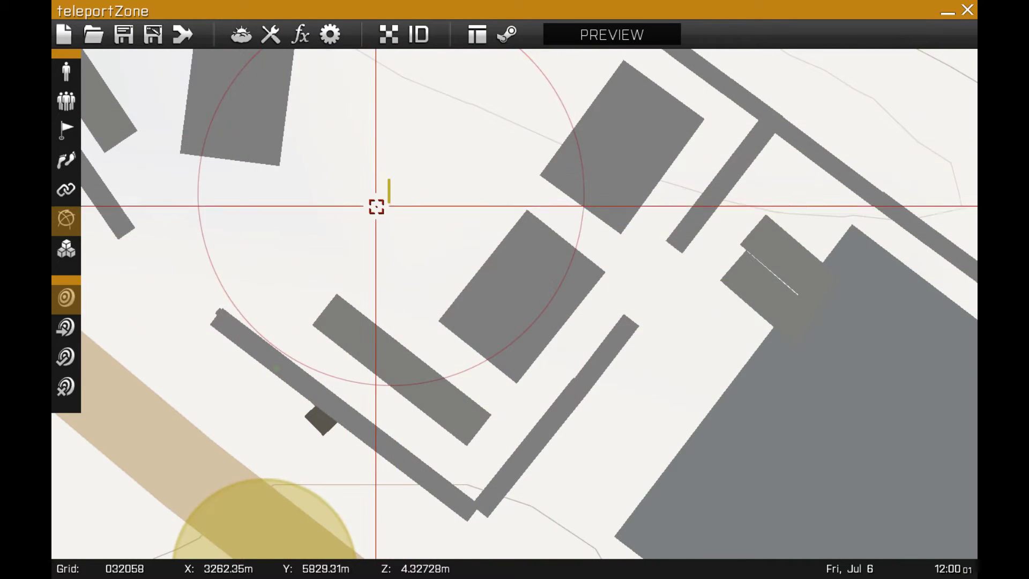
scroll(377, 207, "down", 1)
scroll(385, 362, "down", 2)
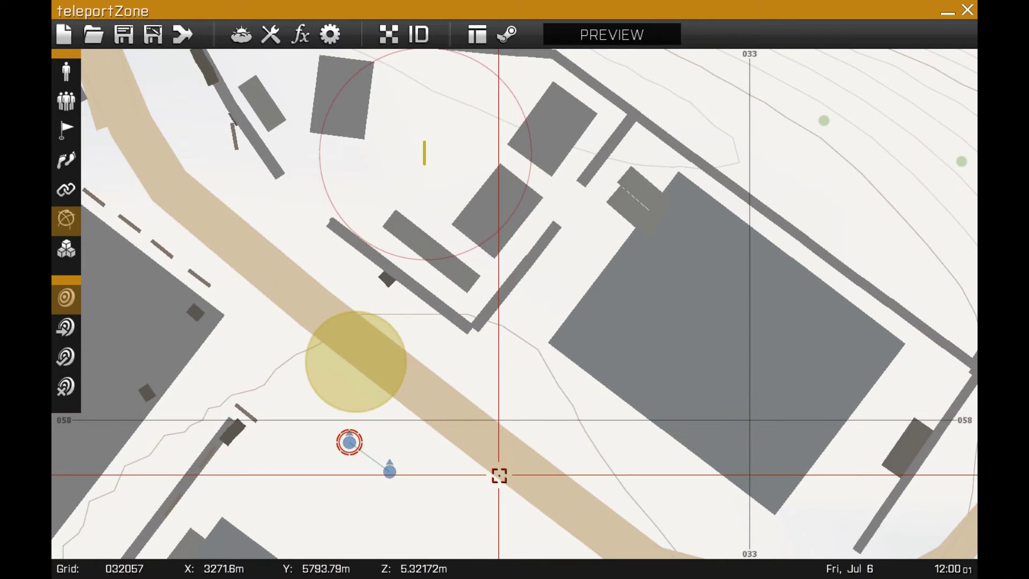
- Place a new trigger beside the helipad with axes 0 by 0 and Radio Alpha activation
left_click(66, 130)
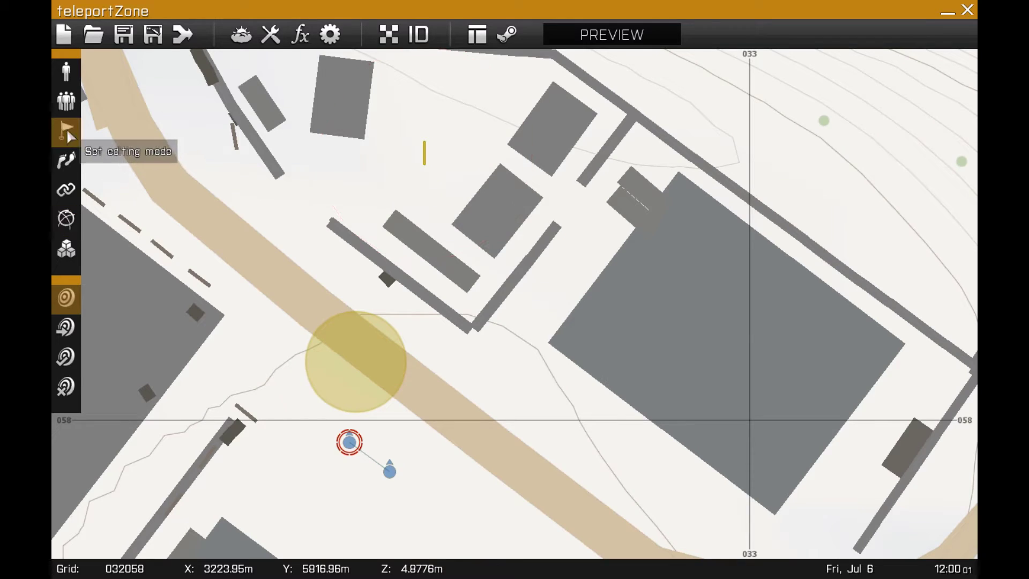
double_click(487, 460)
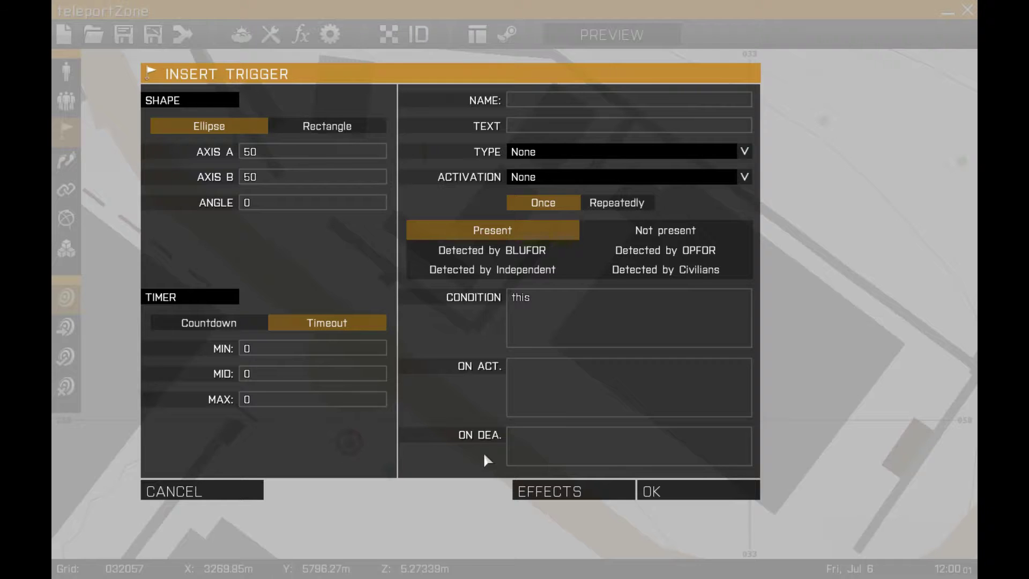
double_click(259, 152)
type("0")
double_click(262, 178)
type("0")
left_click(556, 183)
left_click(538, 304)
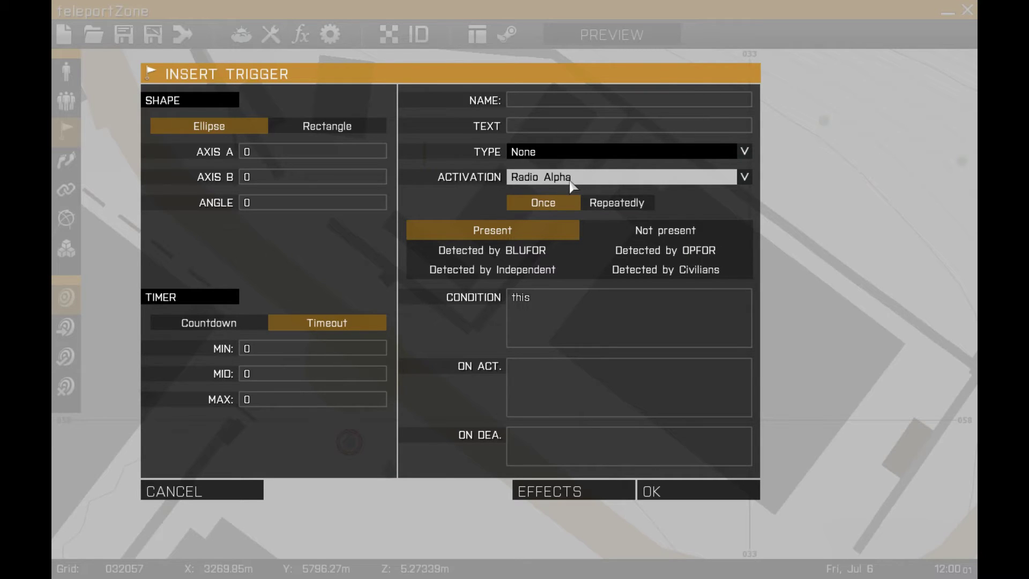
- Label it 'Initiate Teleporter' with On Act nul = []execVM "teleportZone.sqf"; fixing typos, and confirm
left_click(543, 131)
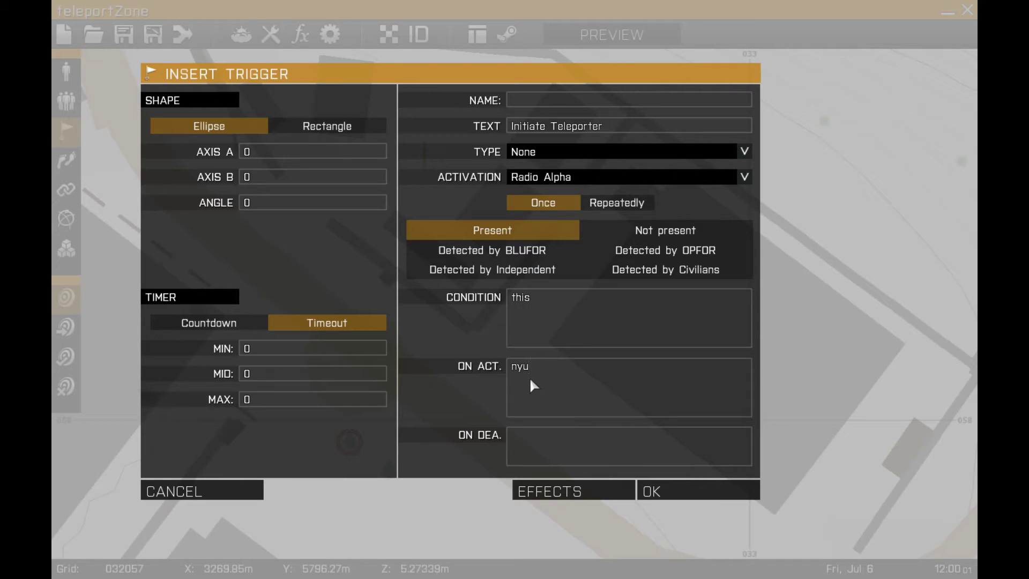
key("BackSpace")
key("BackSpace")
type("ul = []exeC")
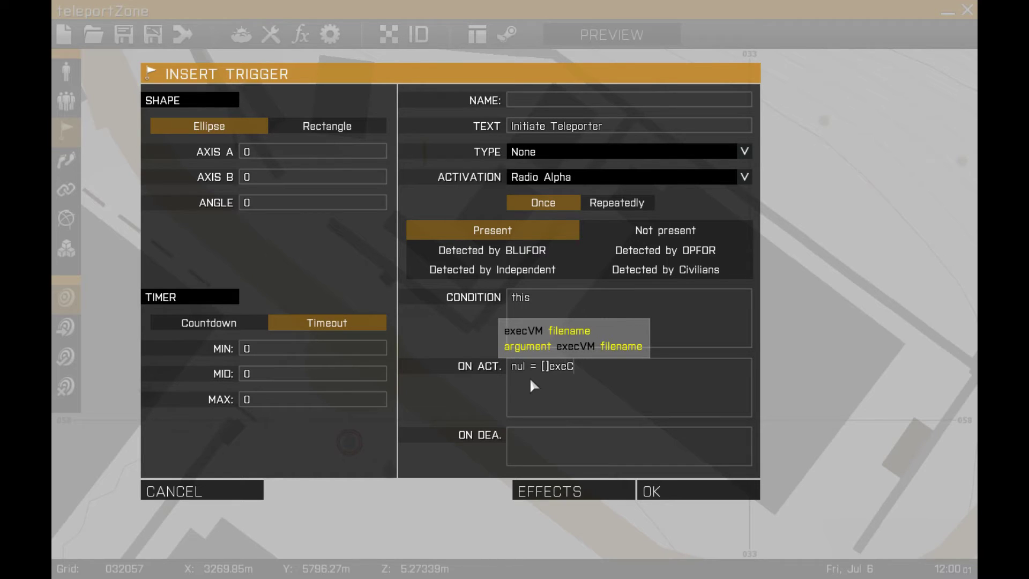
key("BackSpace")
type("VM")
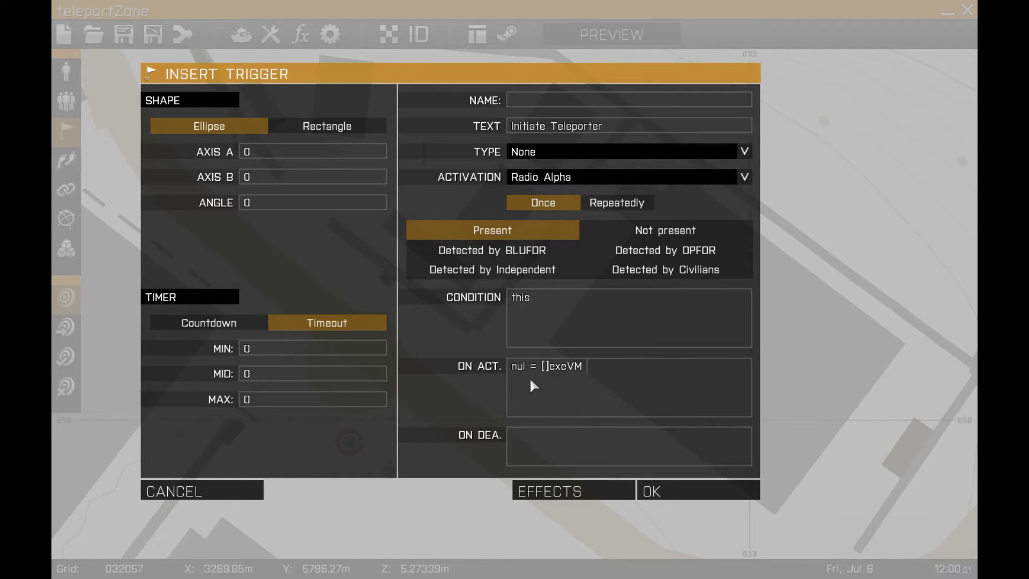
type(" \"tele")
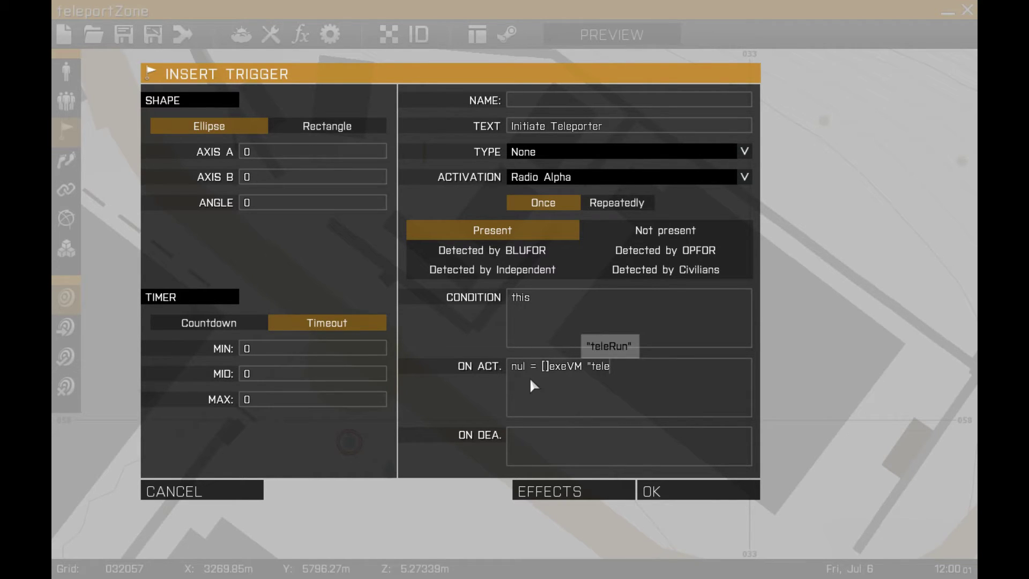
type("portZone.sqf\";")
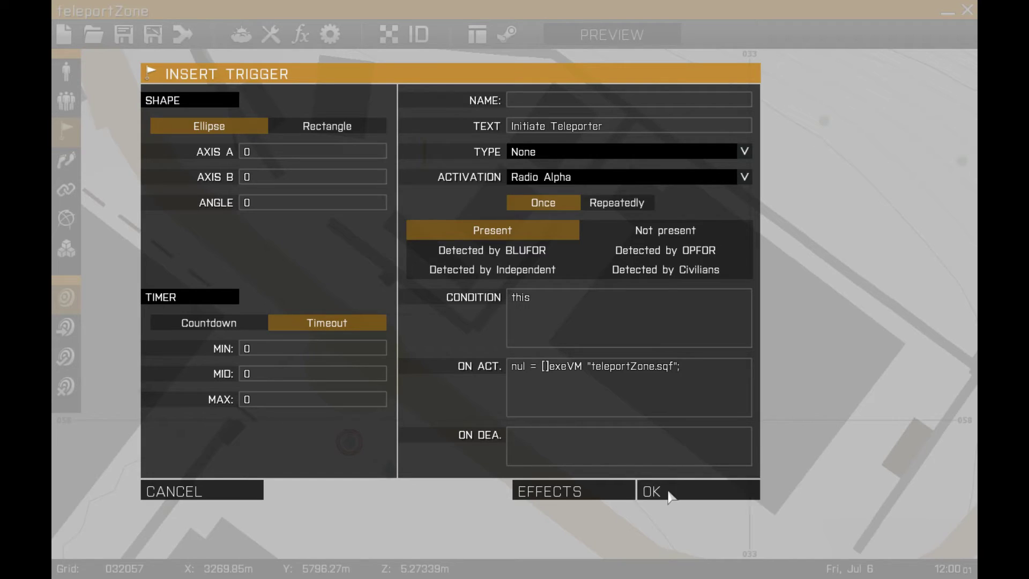
left_click(672, 497)
left_click(395, 259)
left_click(565, 369)
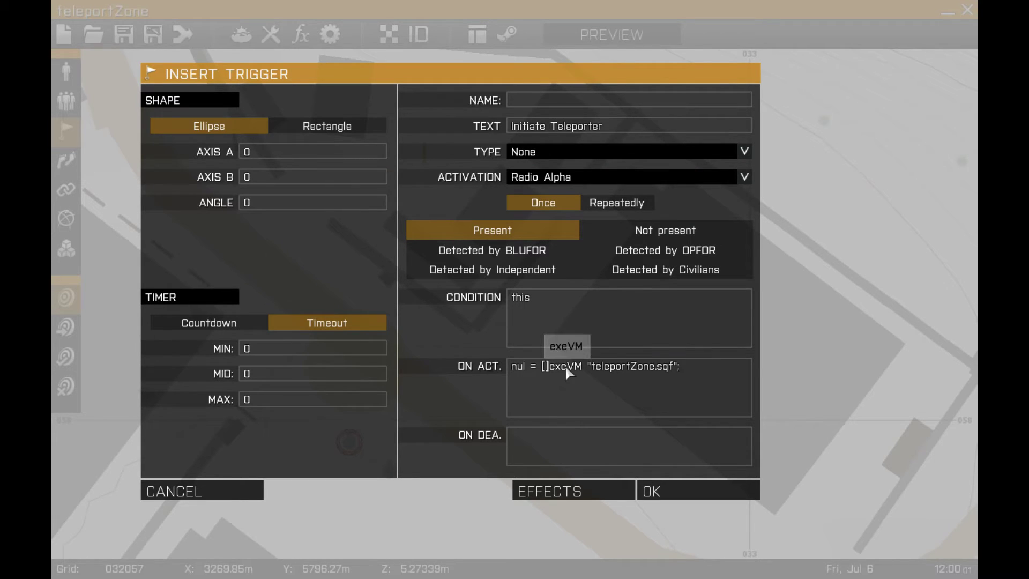
type("c")
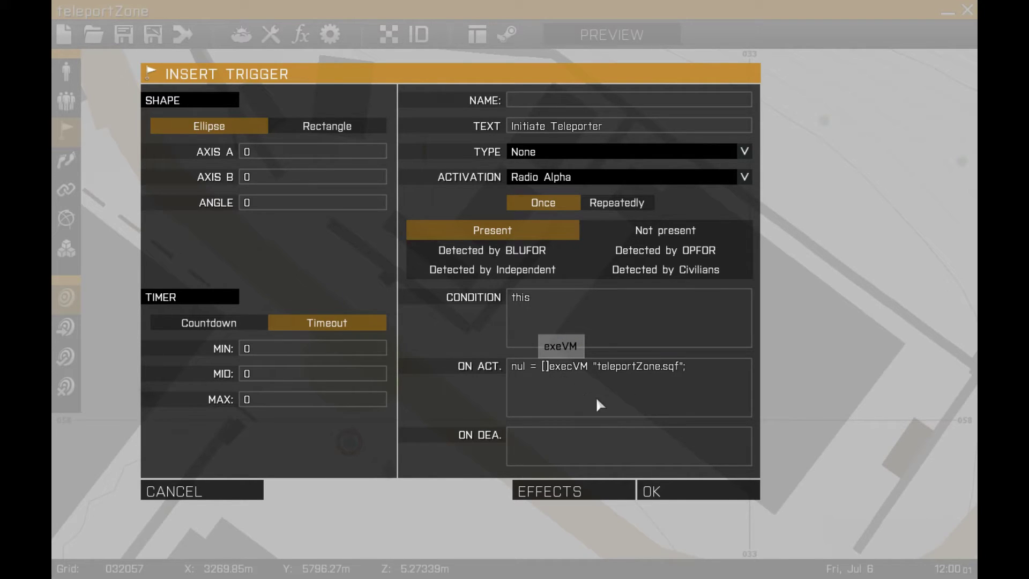
left_click(651, 490)
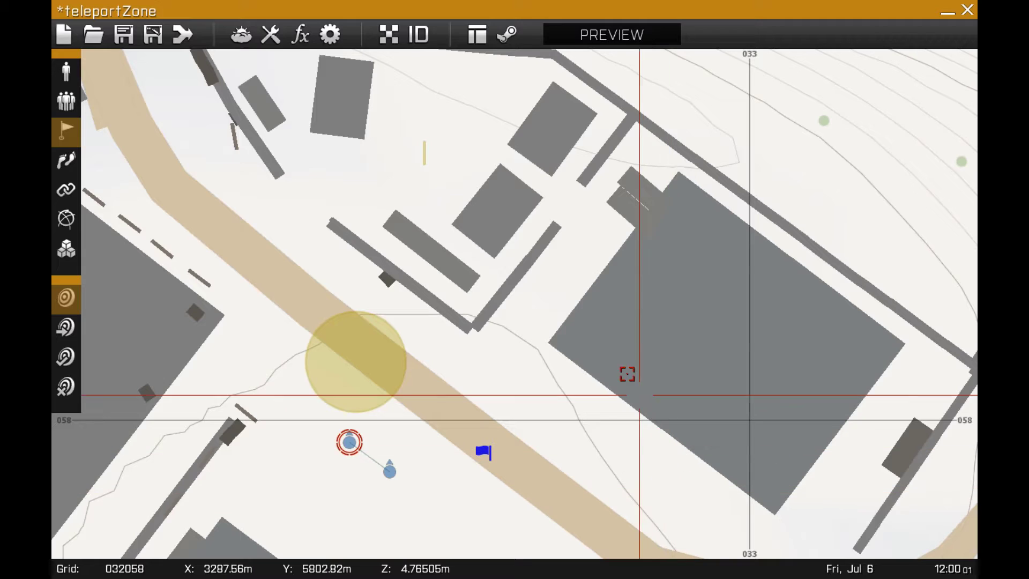
- Save the mission, launch the in-game preview, and glance at the map
left_click(124, 36)
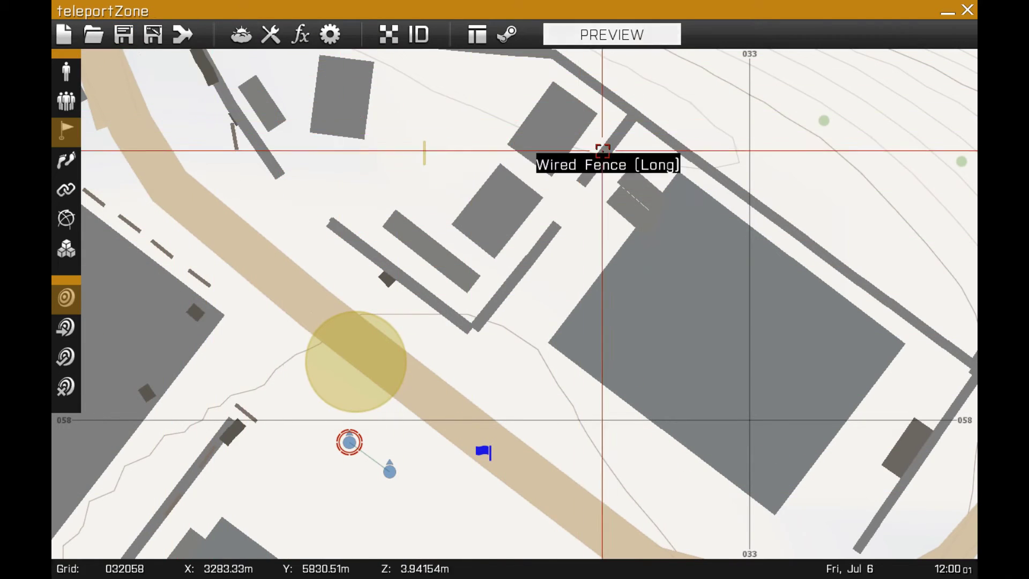
left_click(605, 36)
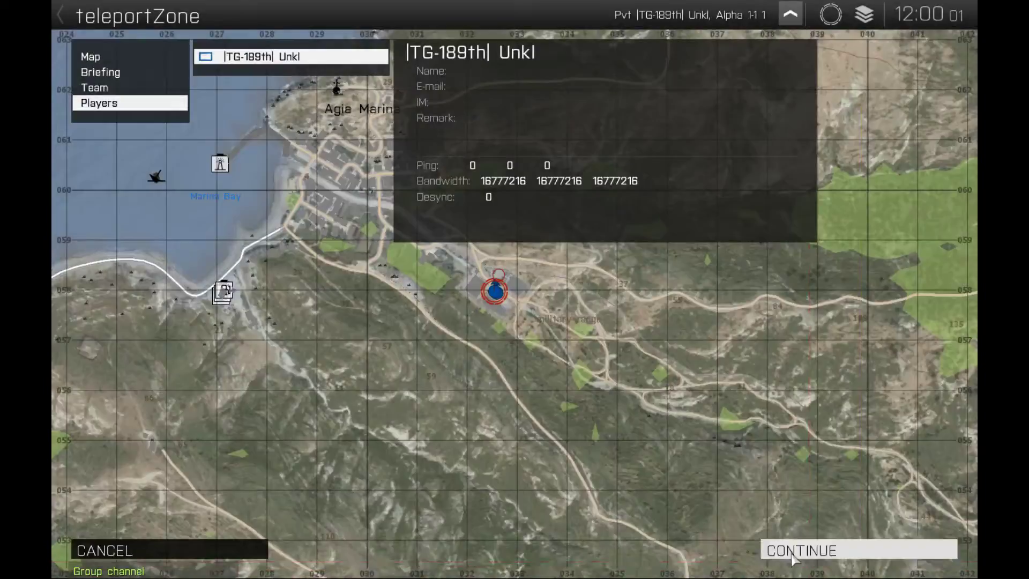
key("Return")
key("m")
scroll(515, 322, "up", 8)
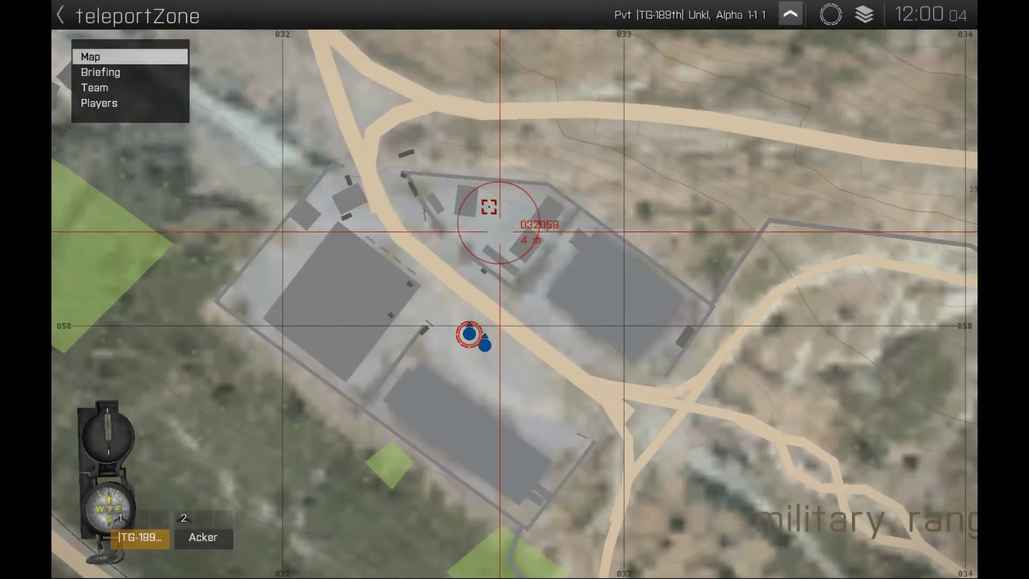
key("m")
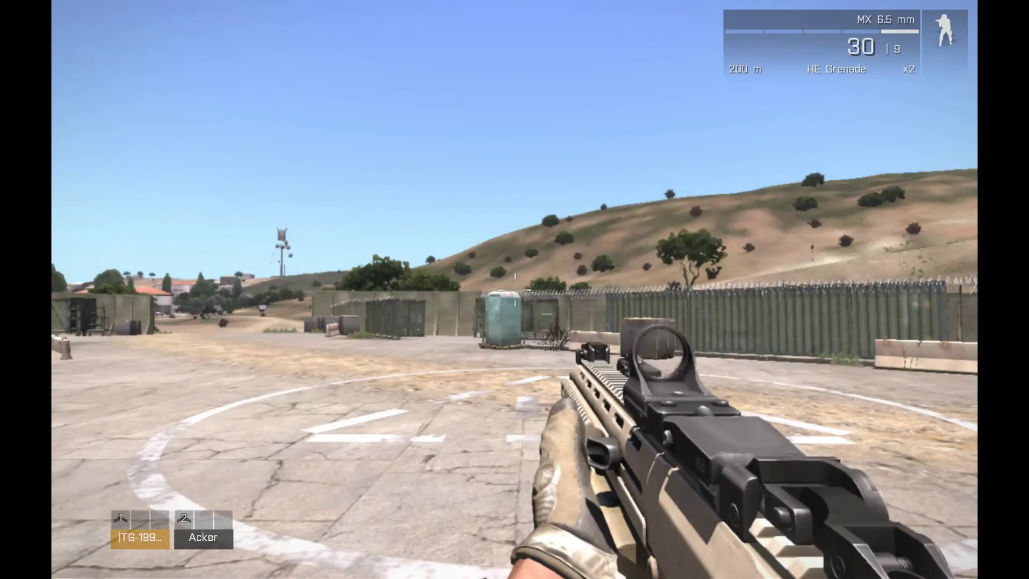
- Walk around the base and order the second squad member to move back
key("w")
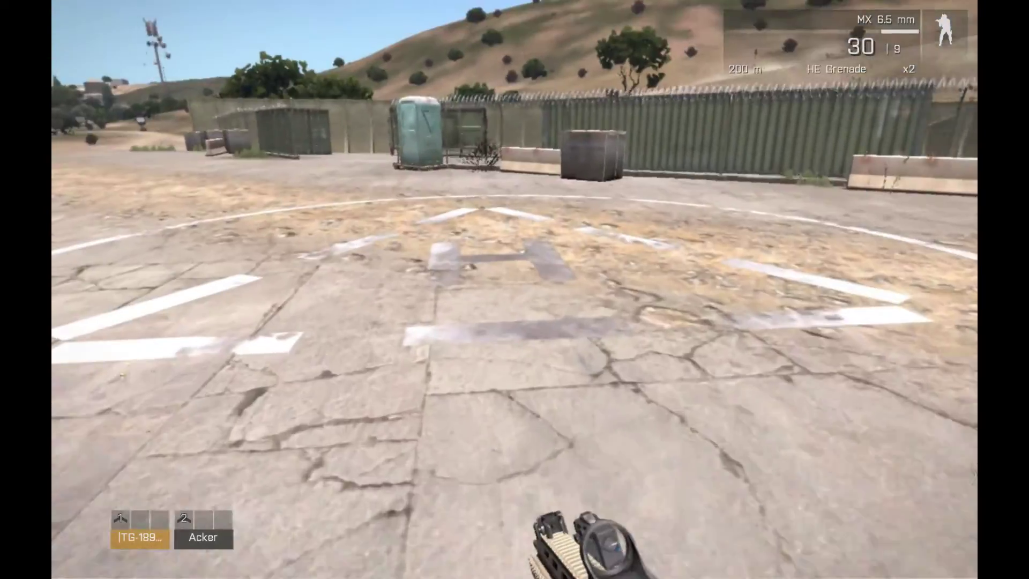
key("w")
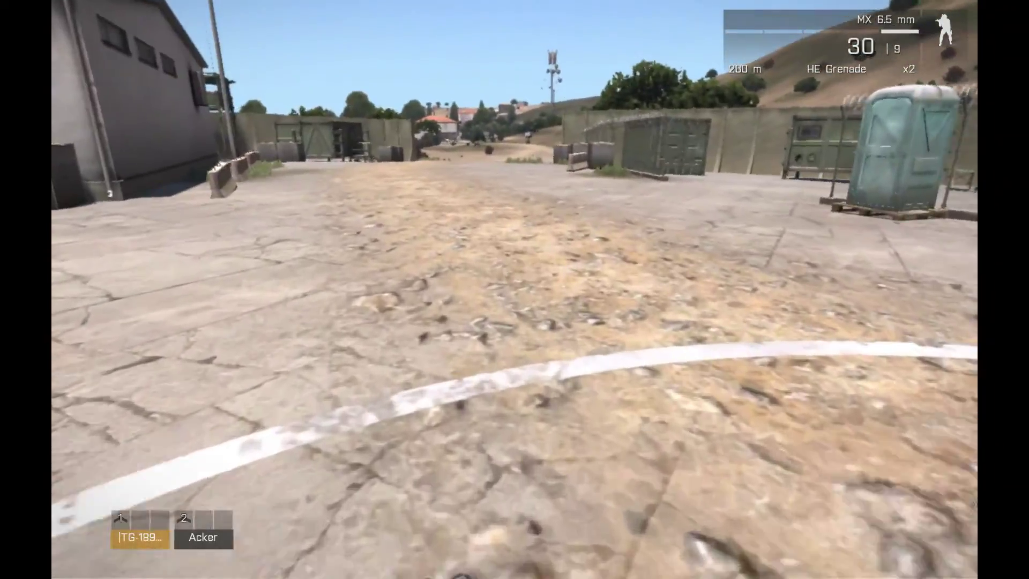
key("w")
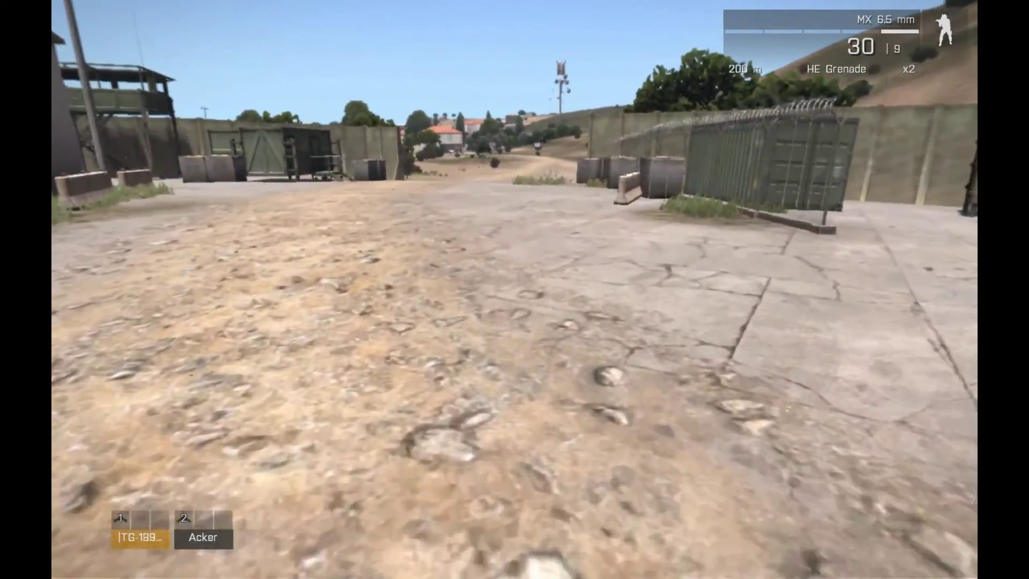
key("w")
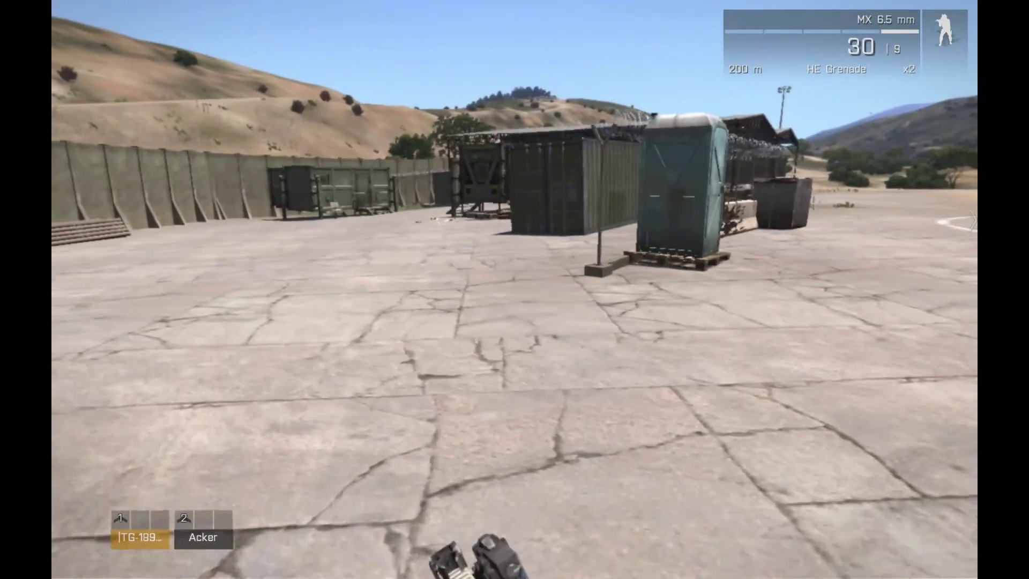
key("w")
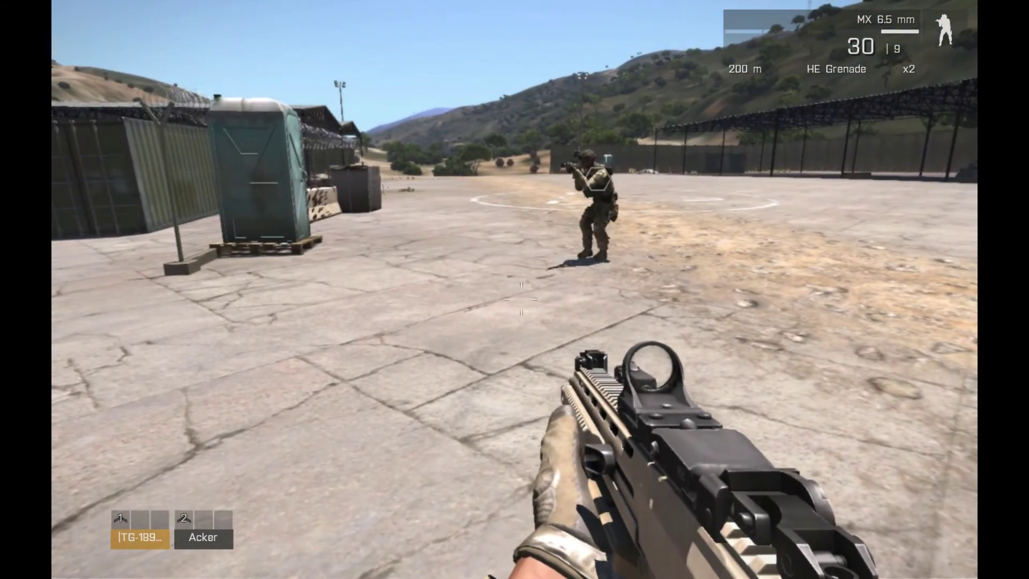
key("w")
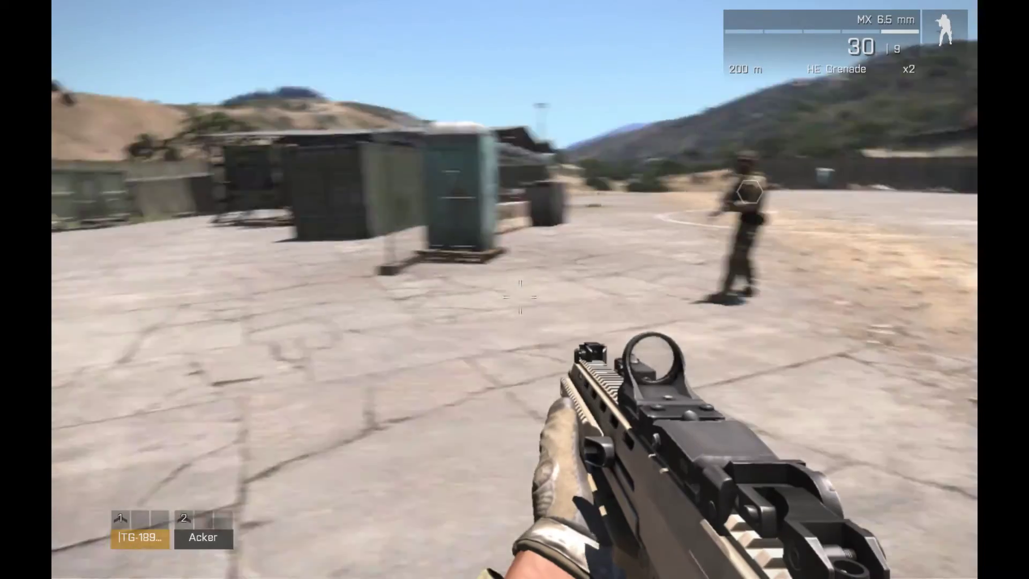
key("F2")
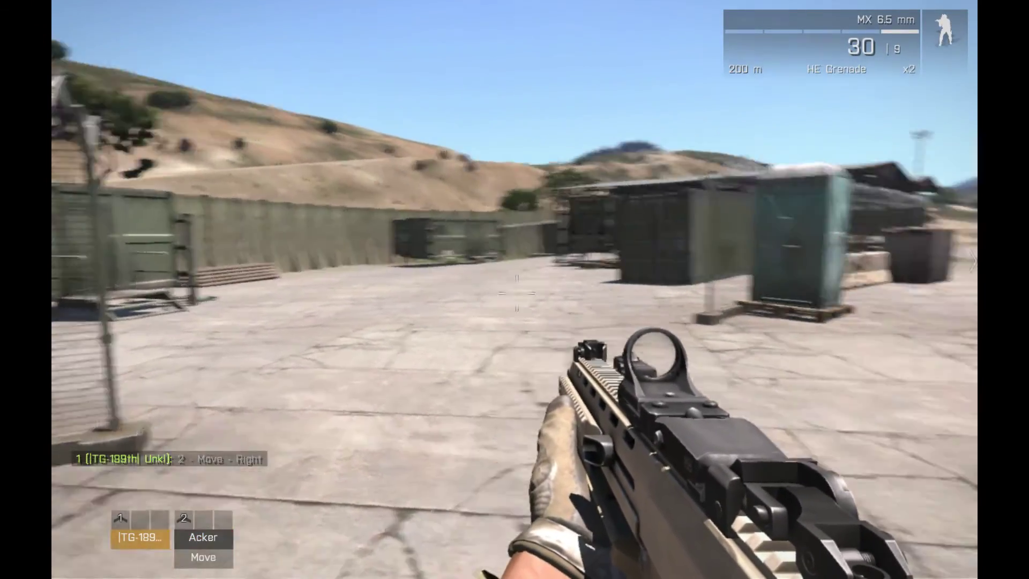
key("w")
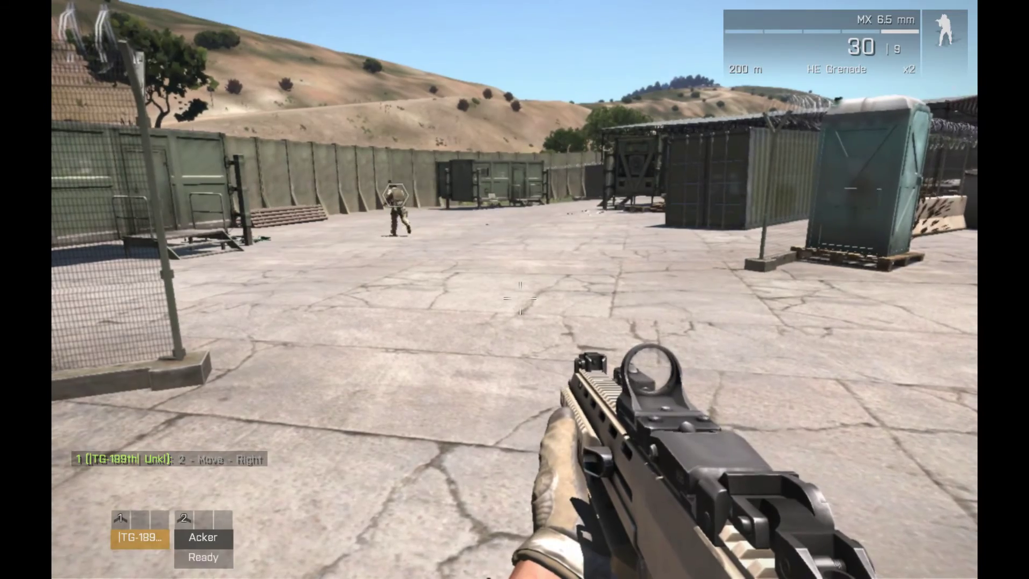
key("w")
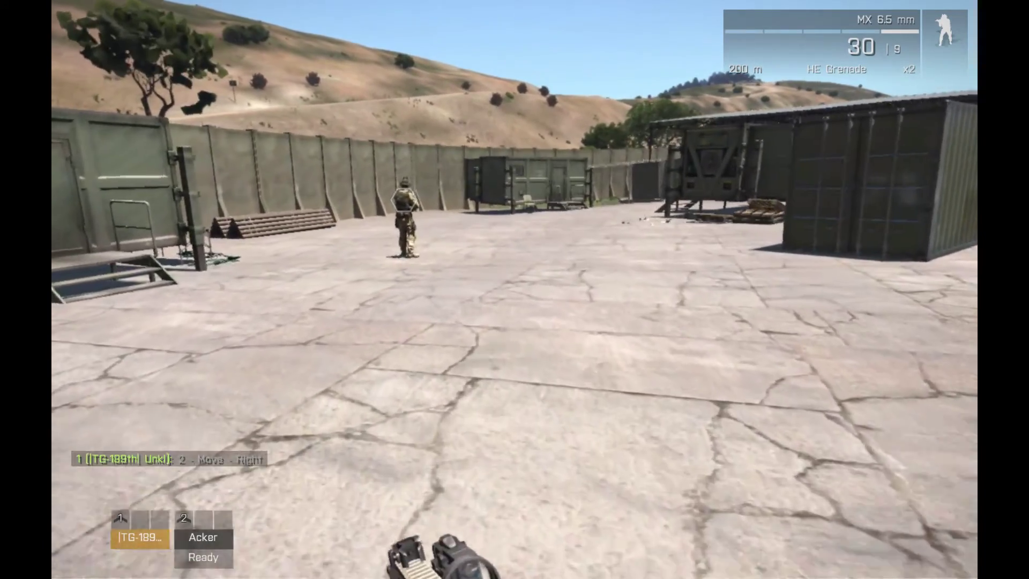
key("w")
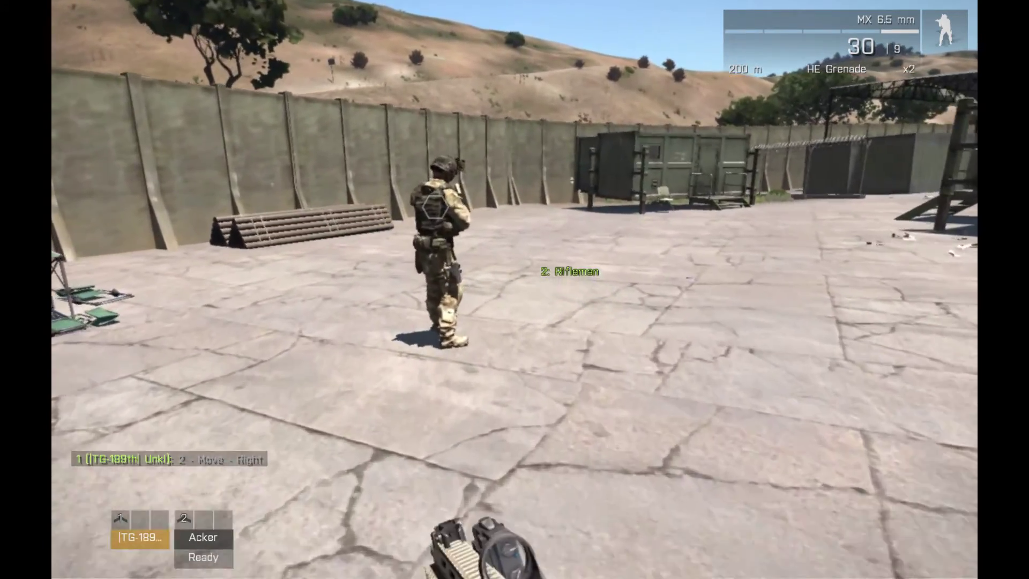
key("w")
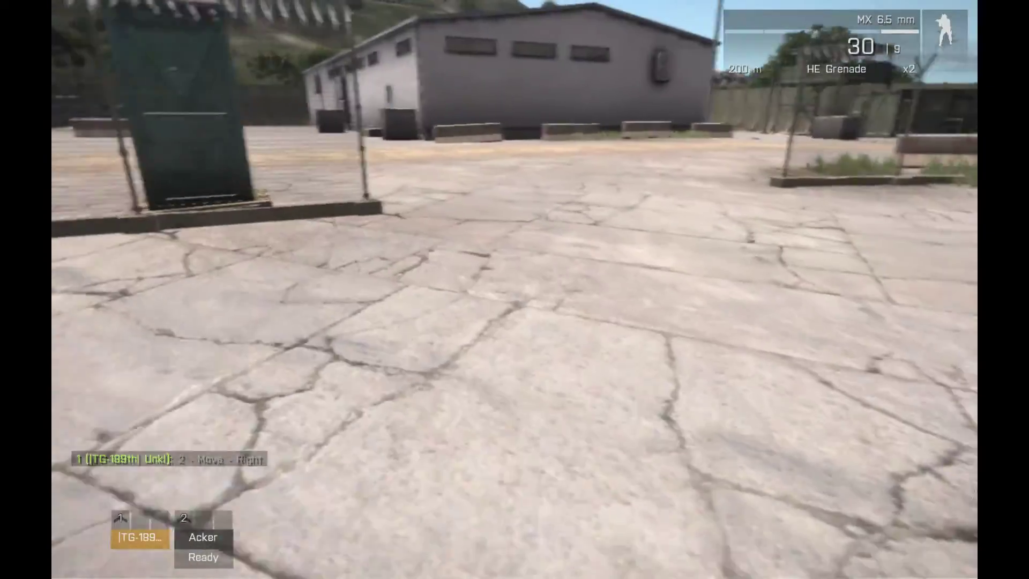
key("w")
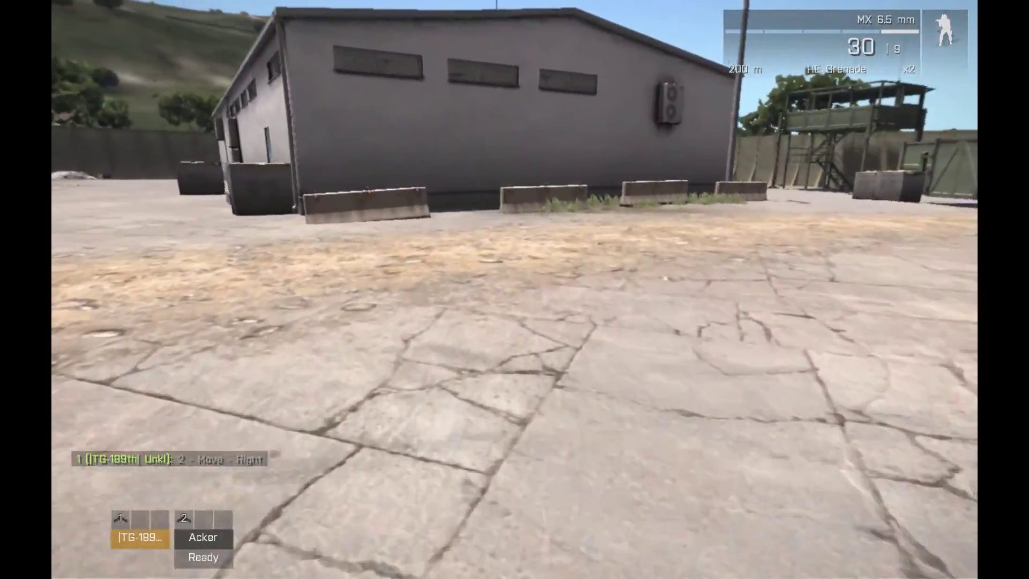
key("F2")
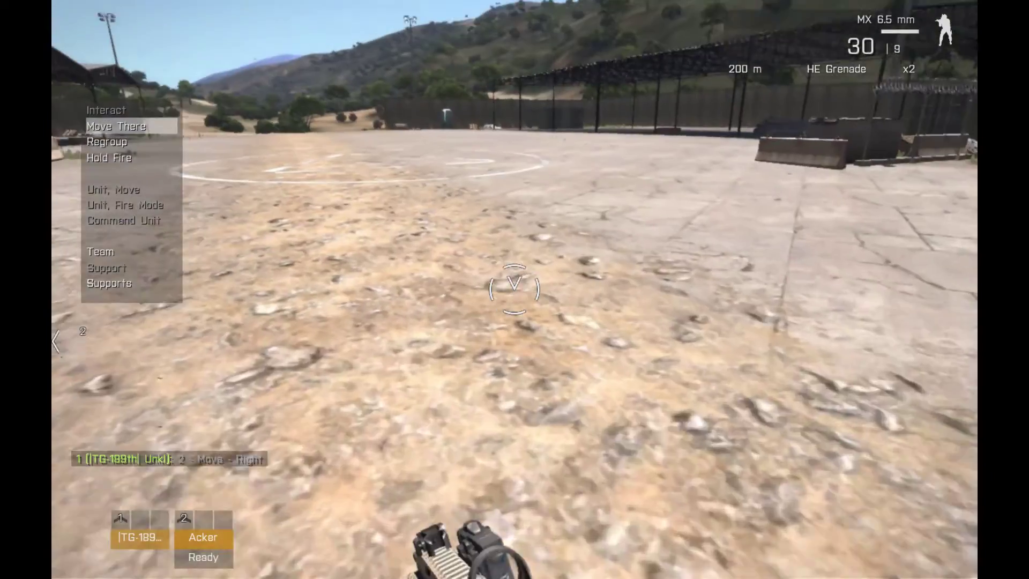
key("1")
key("3")
- Sprint across the helipad past the containers, then pause and choose save and exit
key("w")
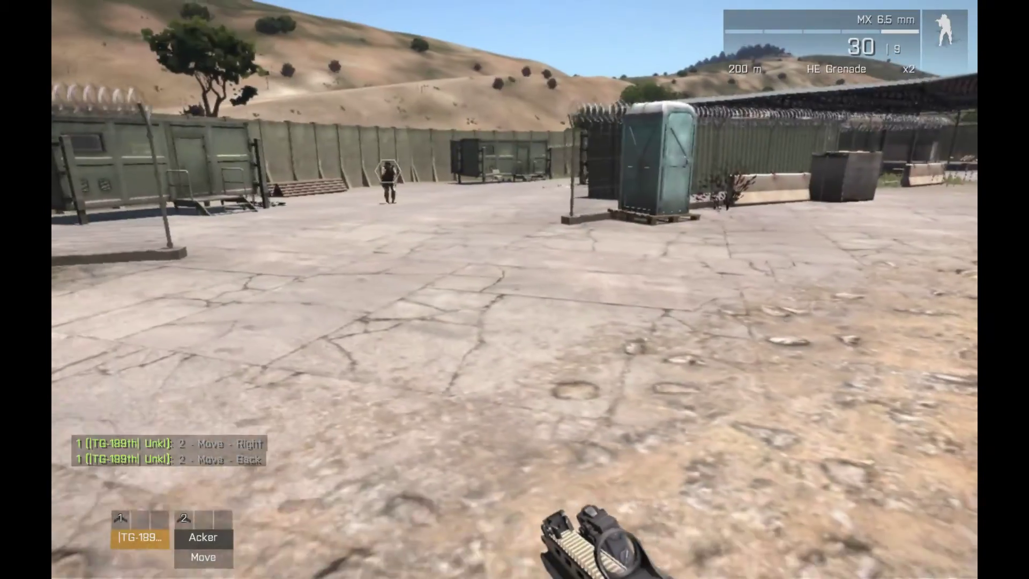
key("w")
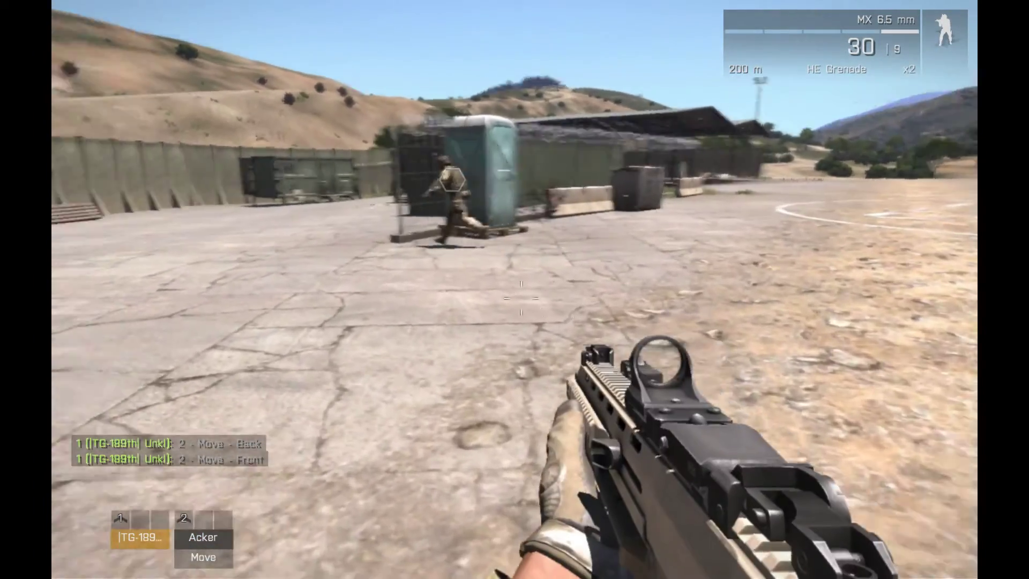
key("shift+w")
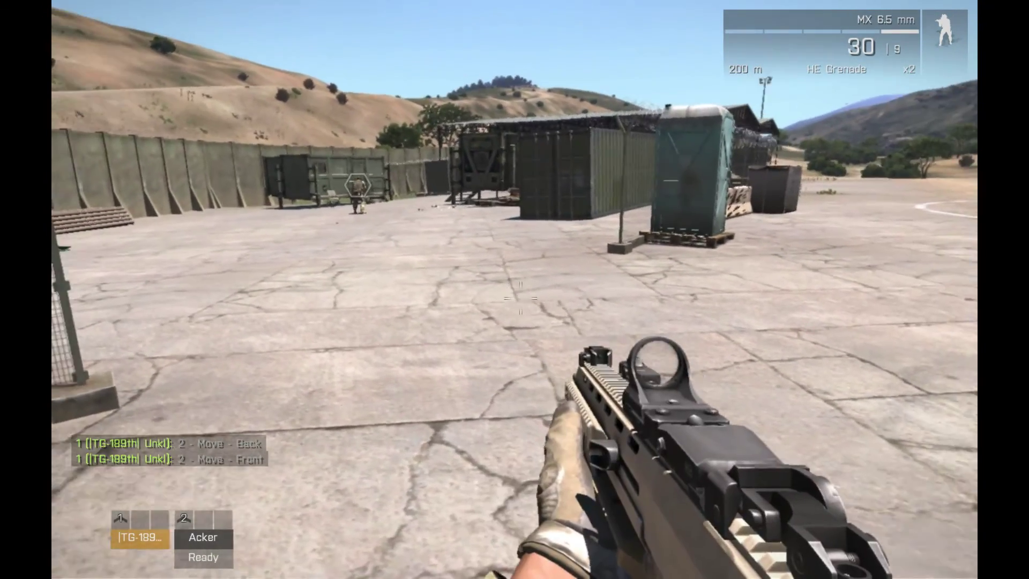
key("shift+w")
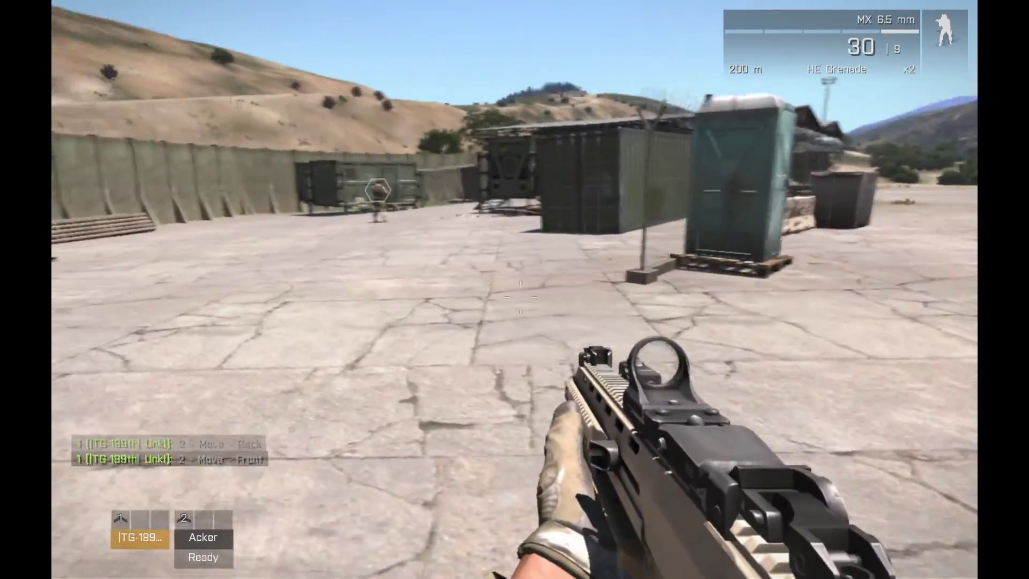
key("shift+w")
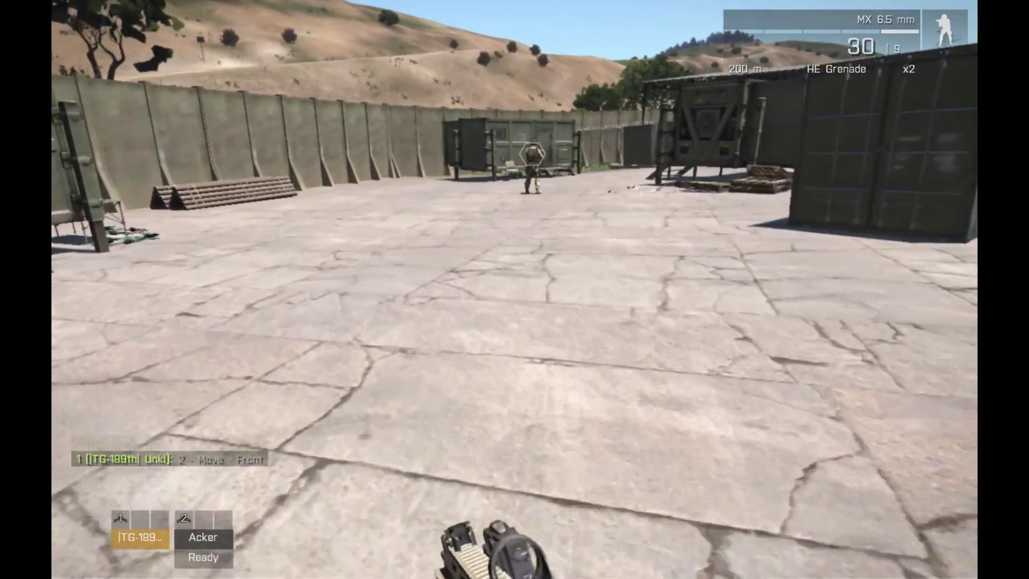
key("shift+w")
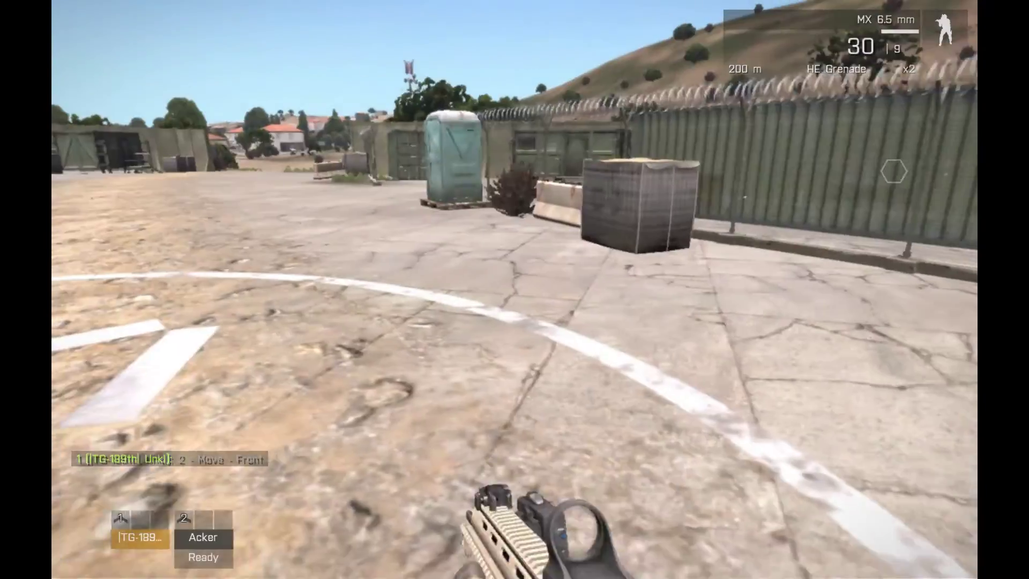
key("shift+w")
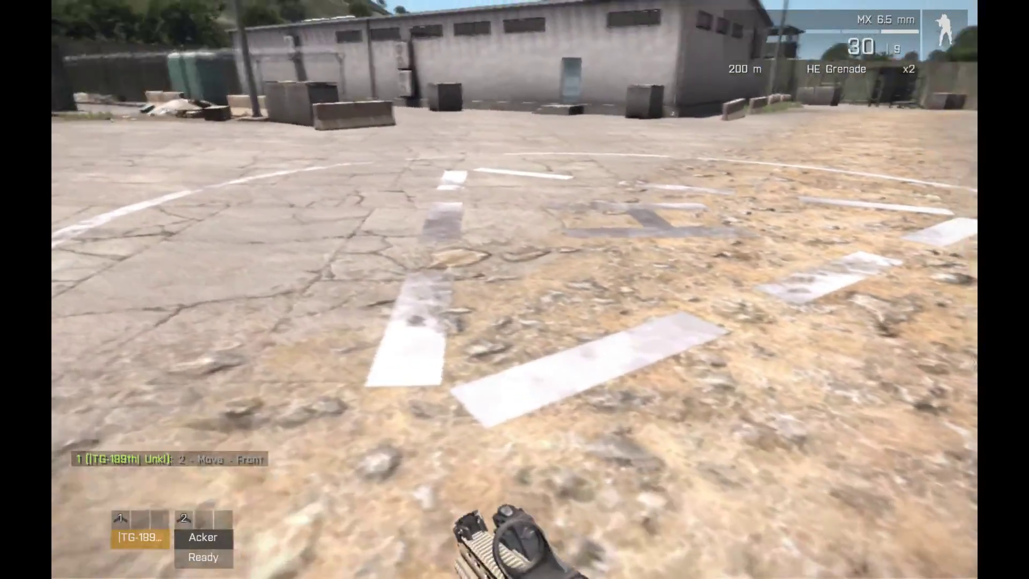
key("shift+w")
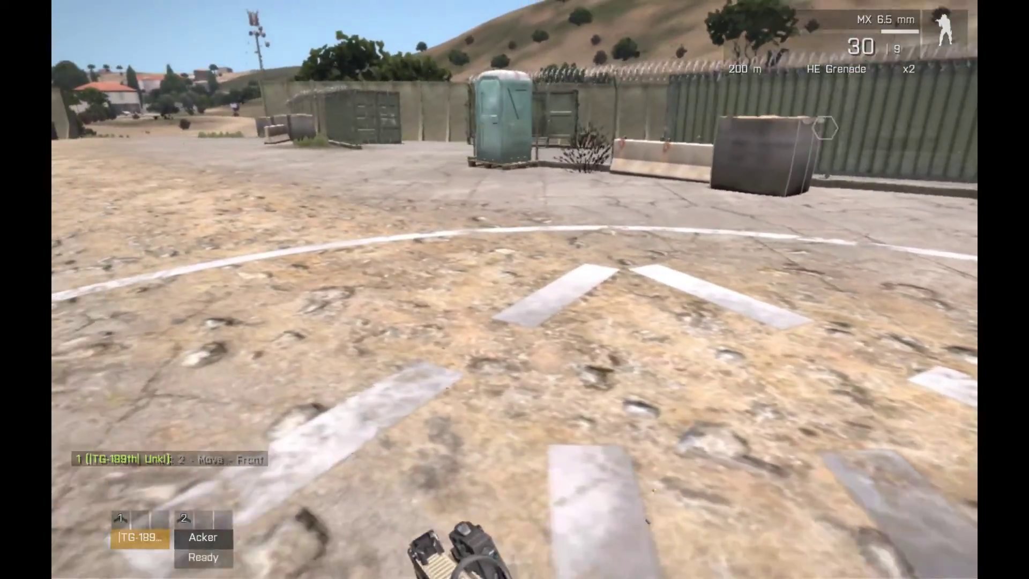
key("shift+w")
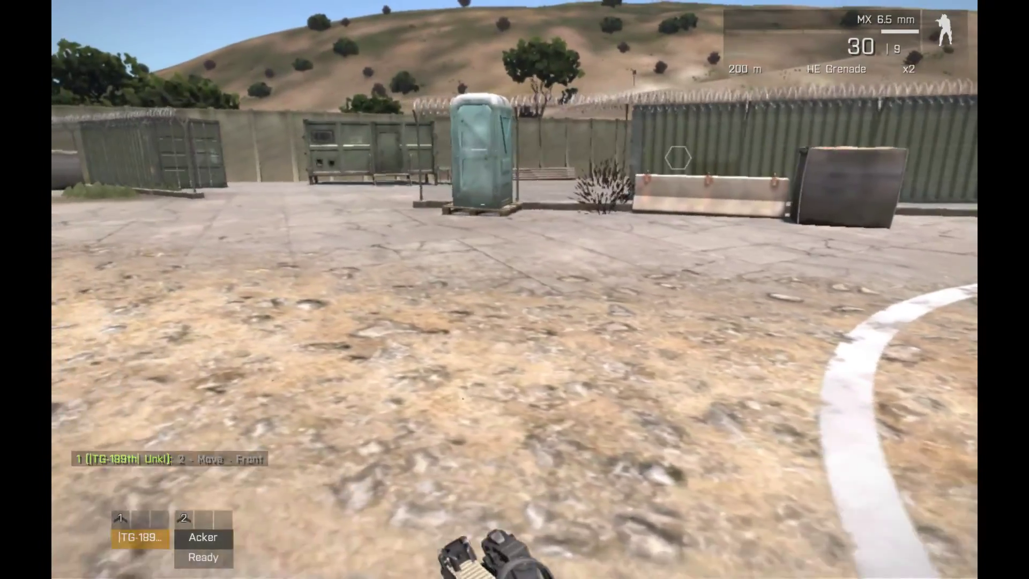
key("shift+w")
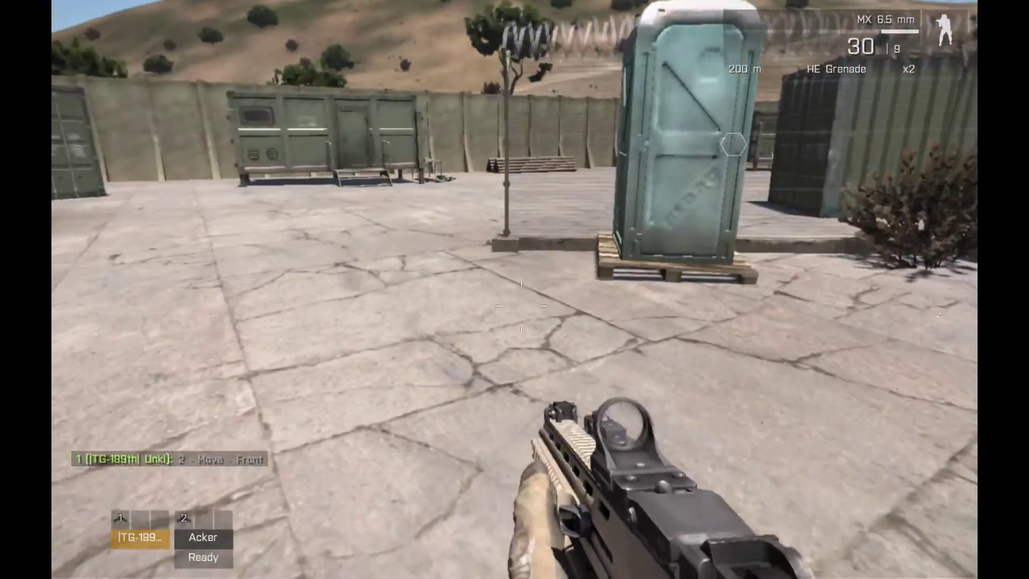
key("shift+w")
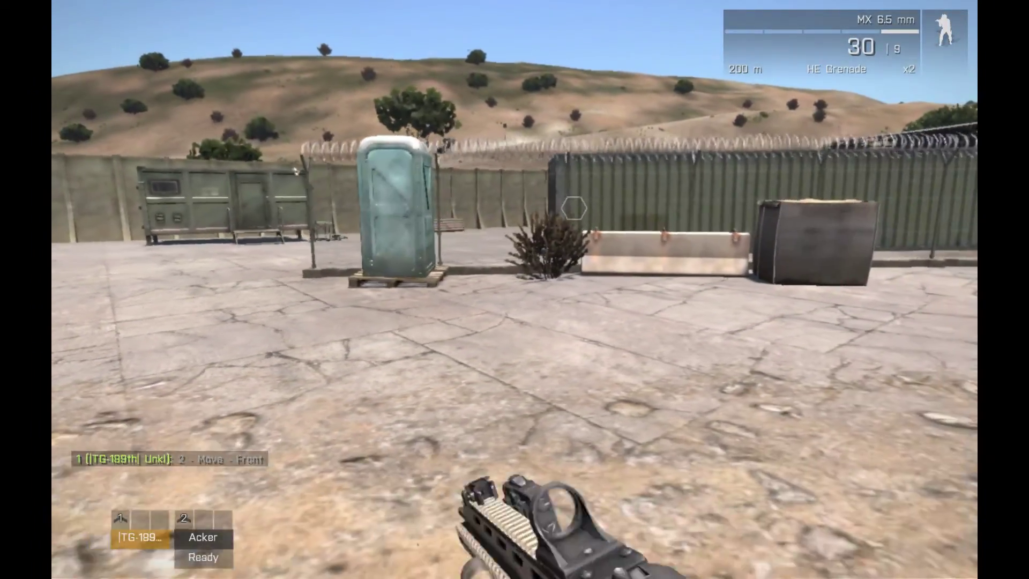
key("Escape")
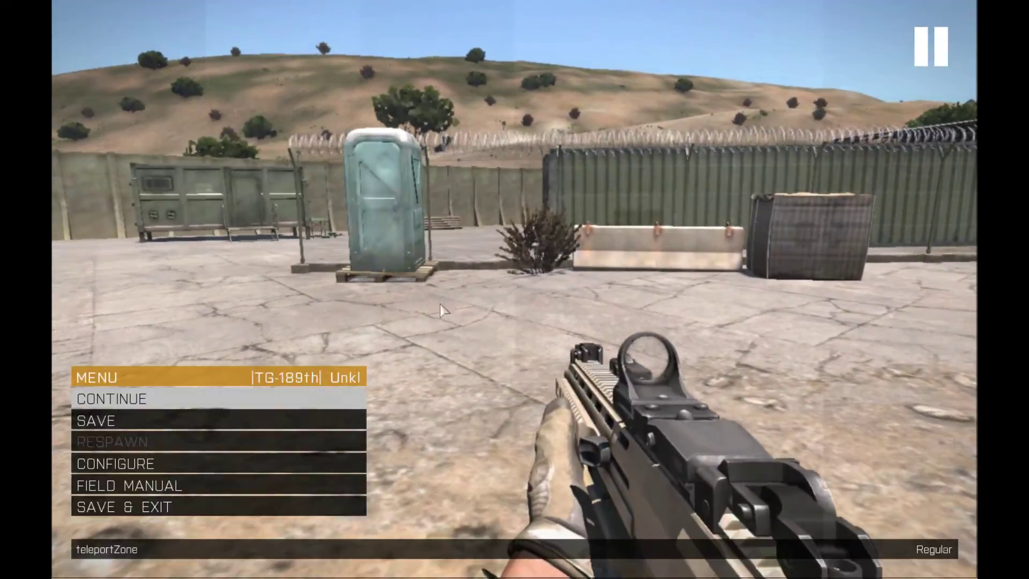
left_click(85, 507)
- Leave the test run and reopen teleportZone in the editor
left_click(397, 269)
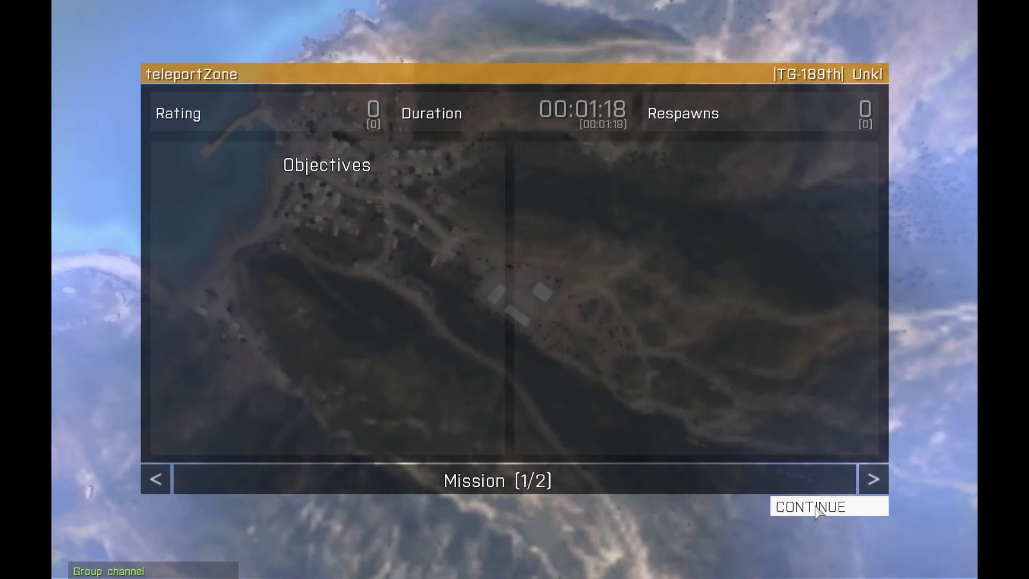
left_click(815, 505)
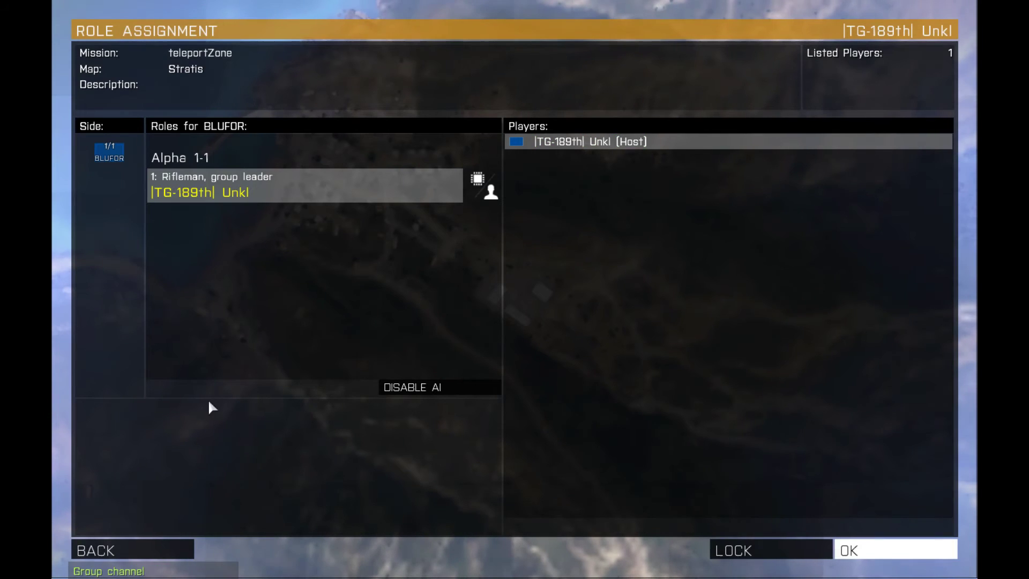
left_click(134, 551)
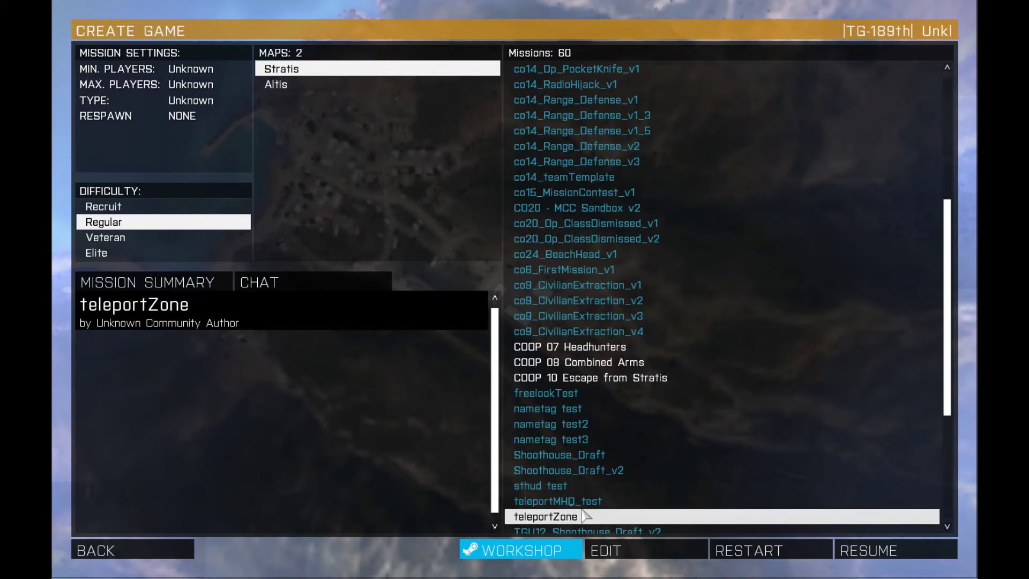
left_click(615, 552)
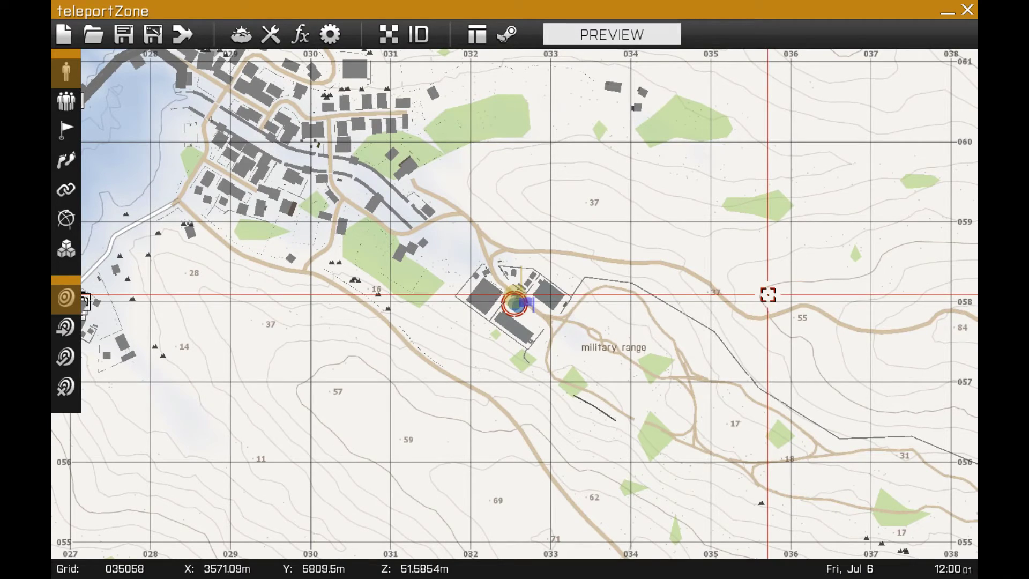
- Move the Initiate Teleporter trigger slightly and open its settings
scroll(595, 349, "up", 4)
scroll(466, 343, "down", 2)
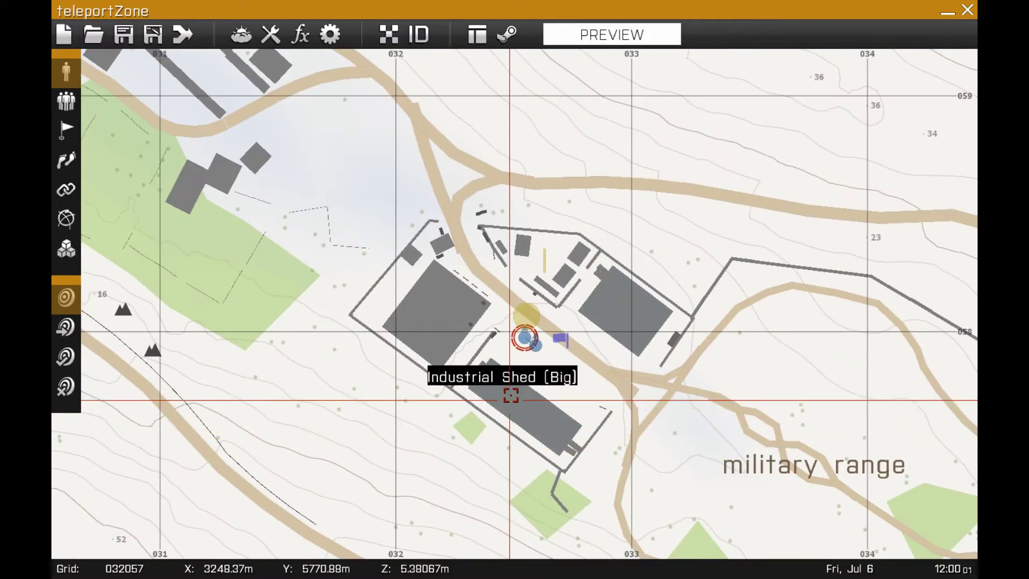
scroll(653, 370, "up", 7)
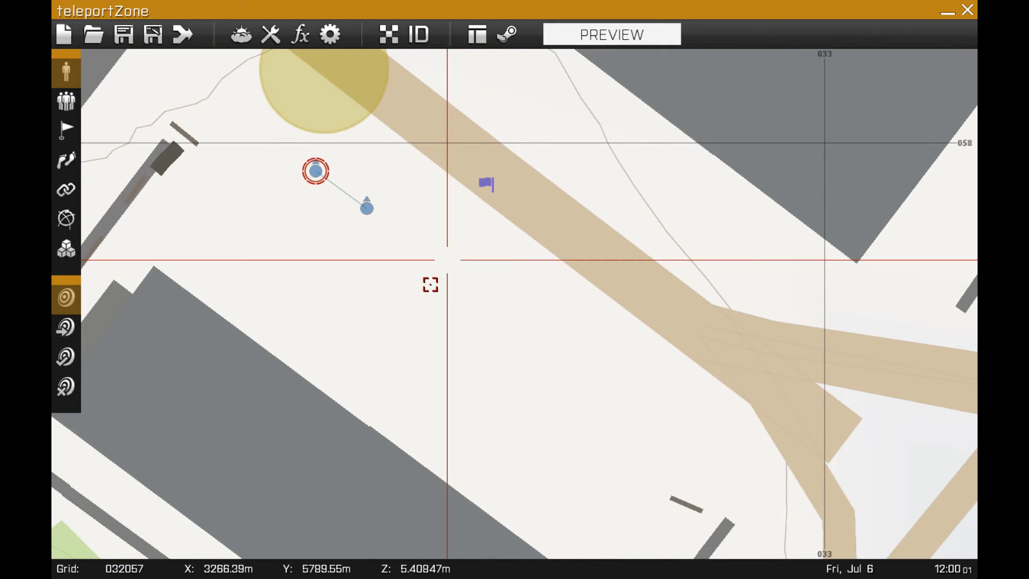
mouse_move(486, 187)
left_mouse_down()
mouse_move(491, 214)
mouse_move(489, 190)
left_mouse_up()
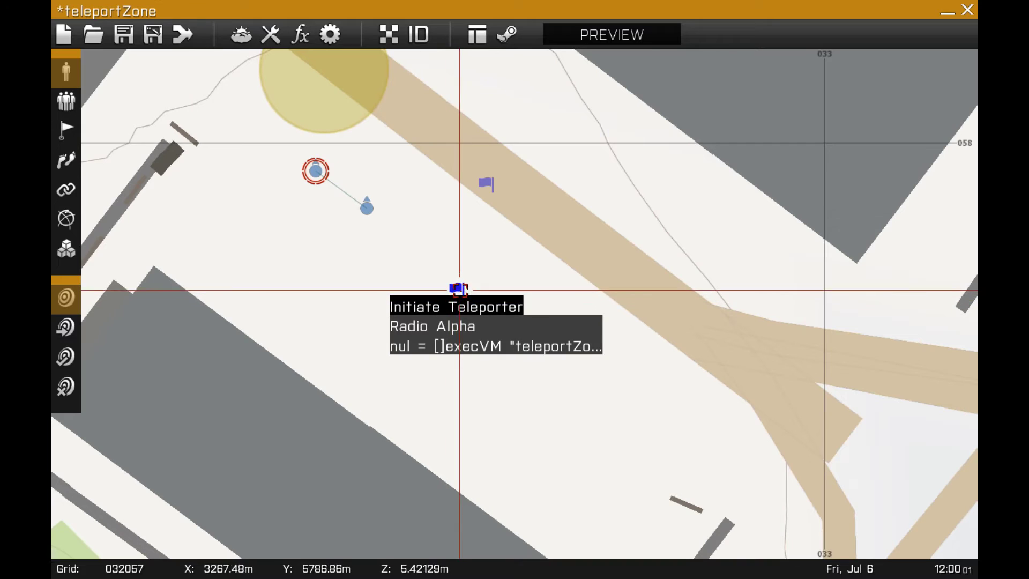
double_click(460, 296)
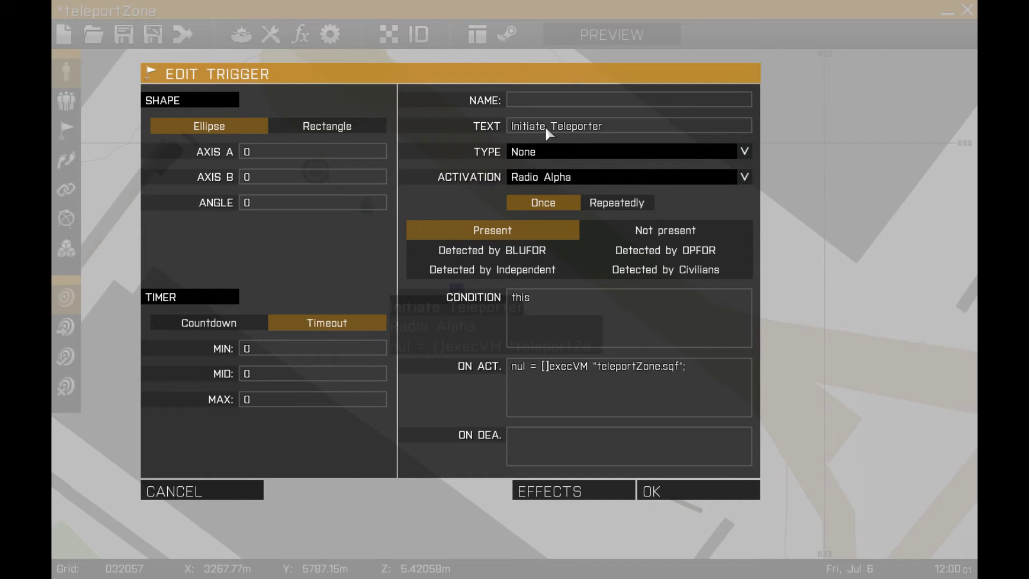
- Rename the trigger 'Stop Teleporter' with On Act stopTeleporter = "yes"; publicVariable "stopTeleporter"
left_click_drag(547, 128, 425, 152)
type("Stop")
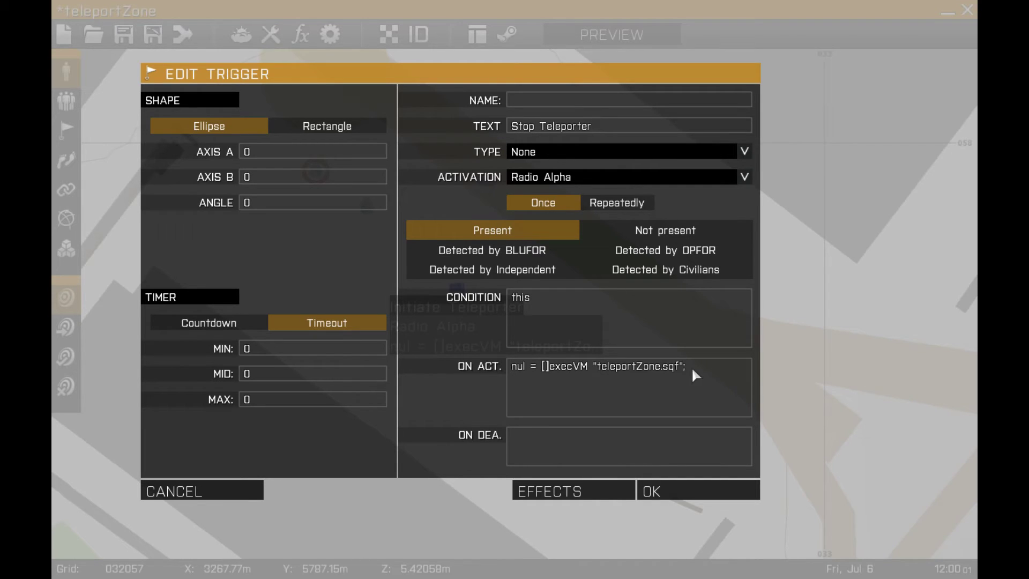
left_click_drag(693, 372, 452, 395)
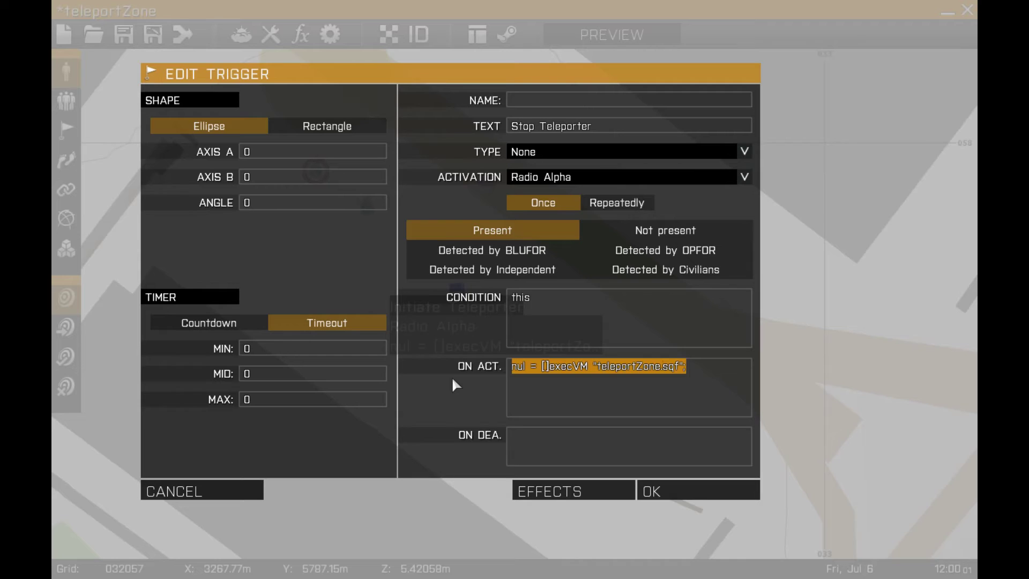
type("stopTele")
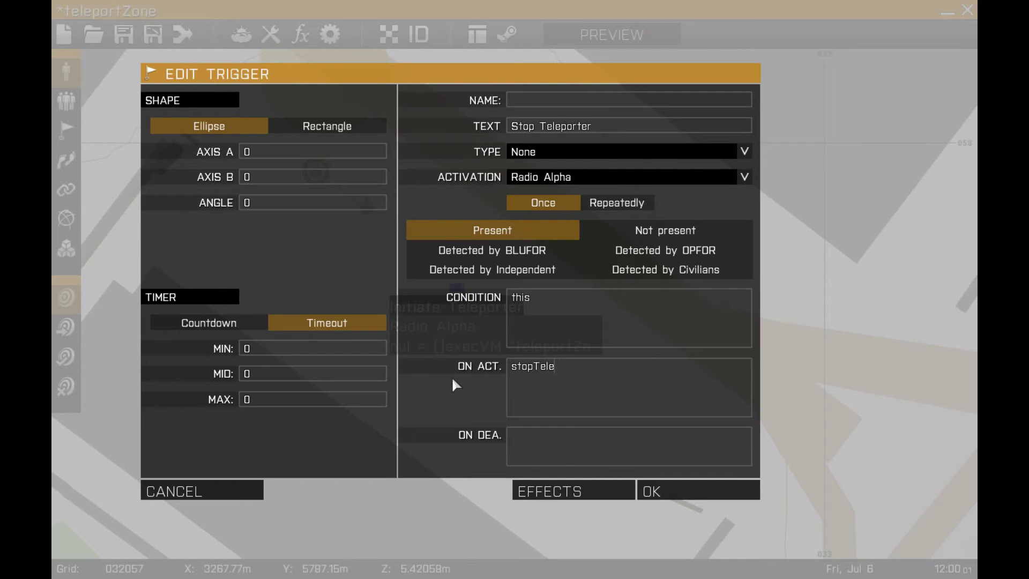
type("porter = \"yes")
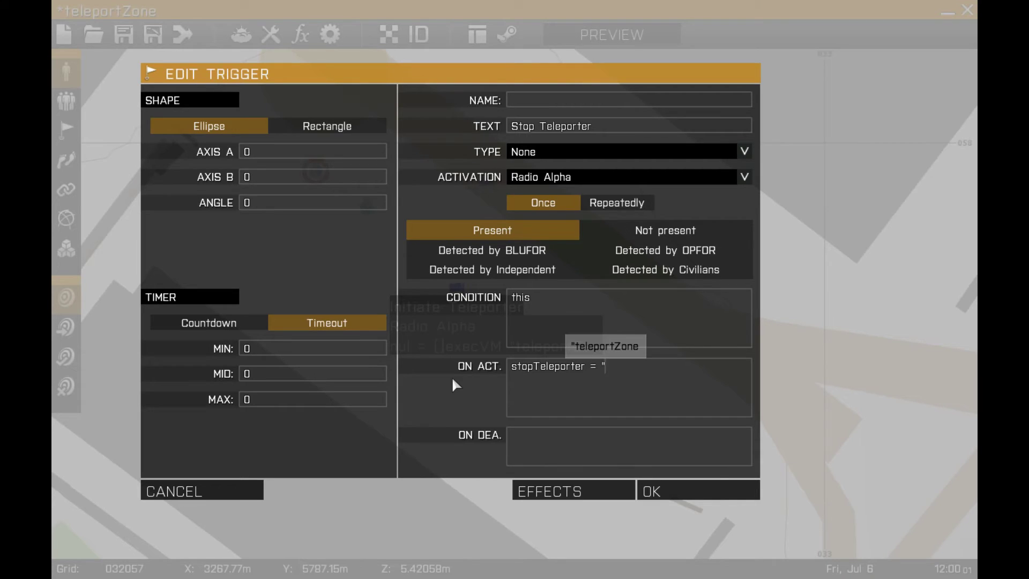
type("\";")
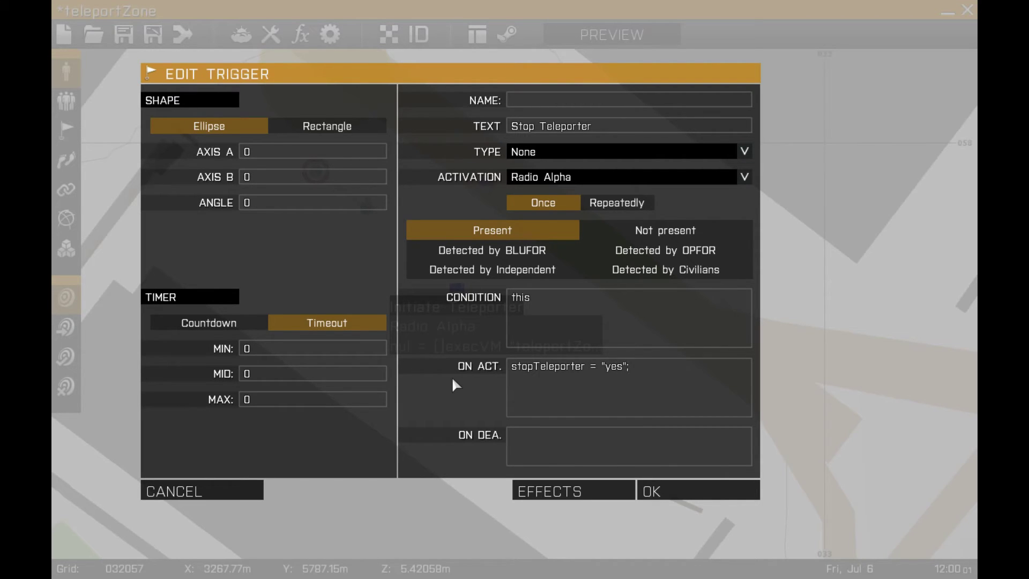
type(" publicVari")
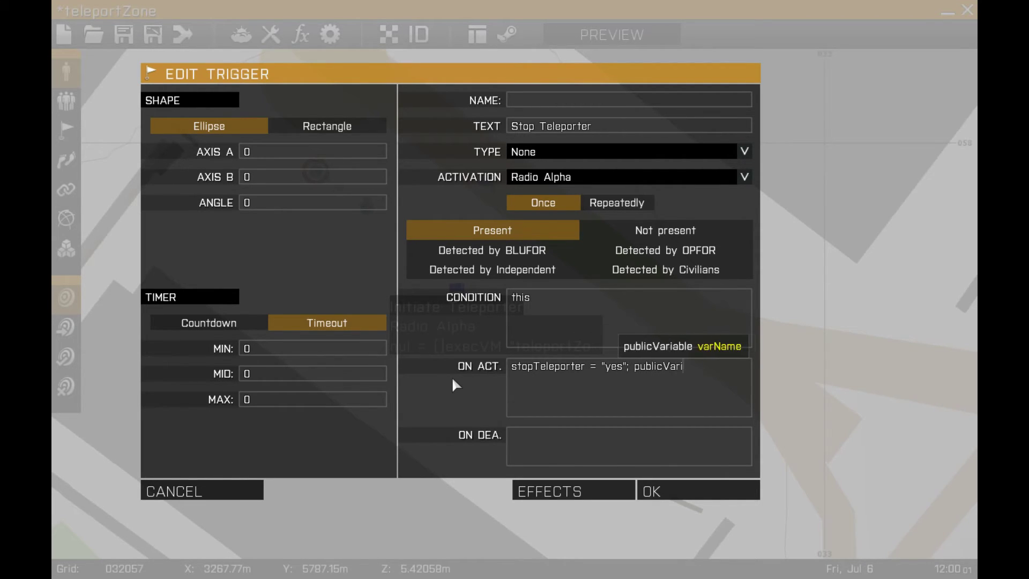
type("able ")
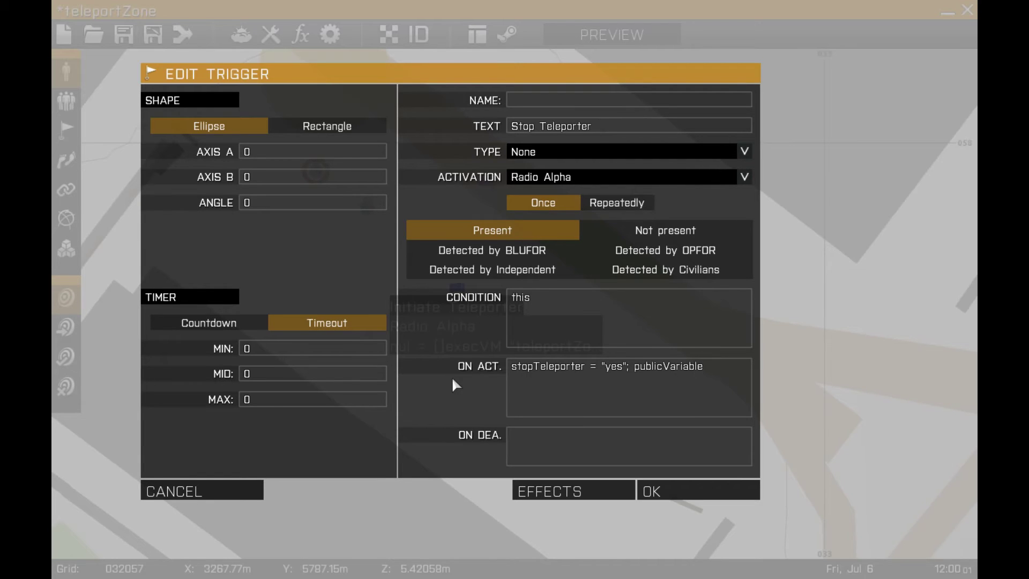
type("\"stopTeleporter\";")
left_click(668, 489)
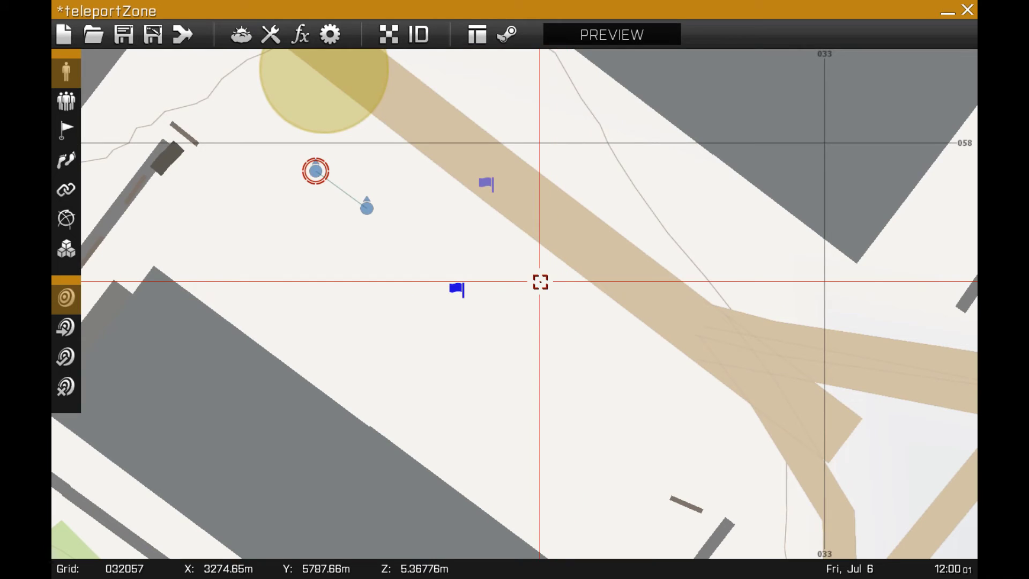
- Save, then place a 1-by-1 trigger activated by OPFOR Not present
left_click(122, 33)
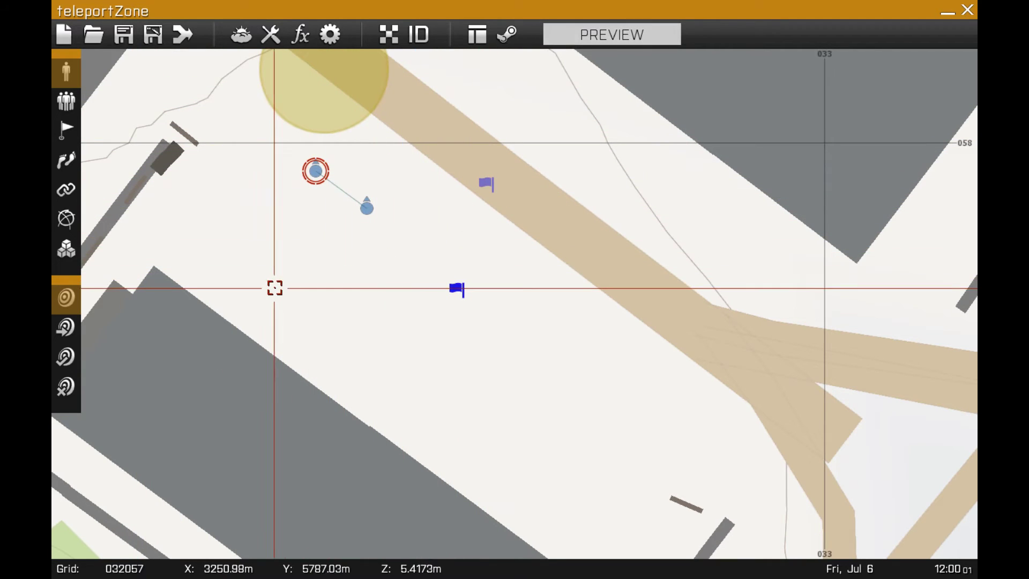
left_click(66, 137)
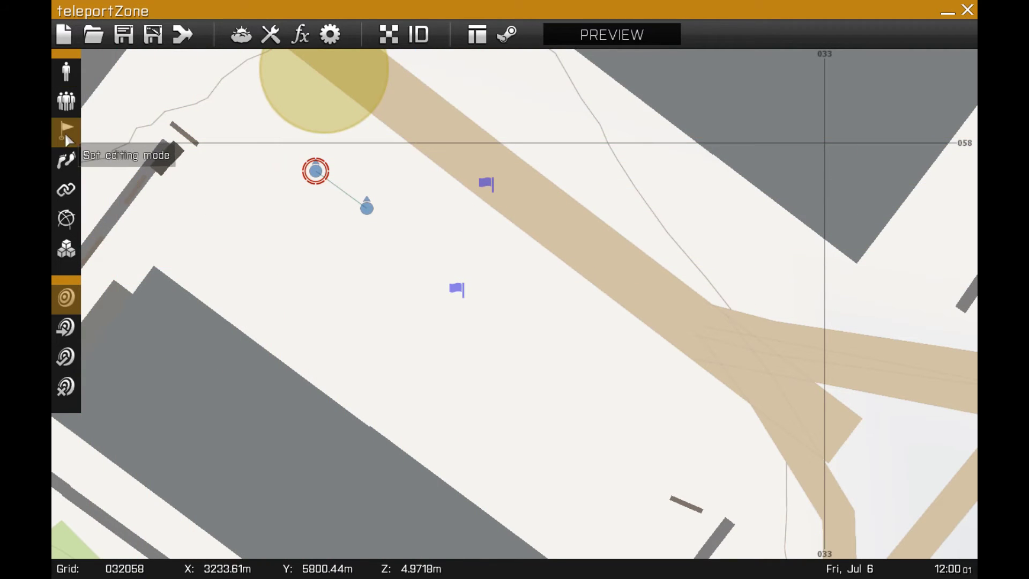
double_click(285, 269)
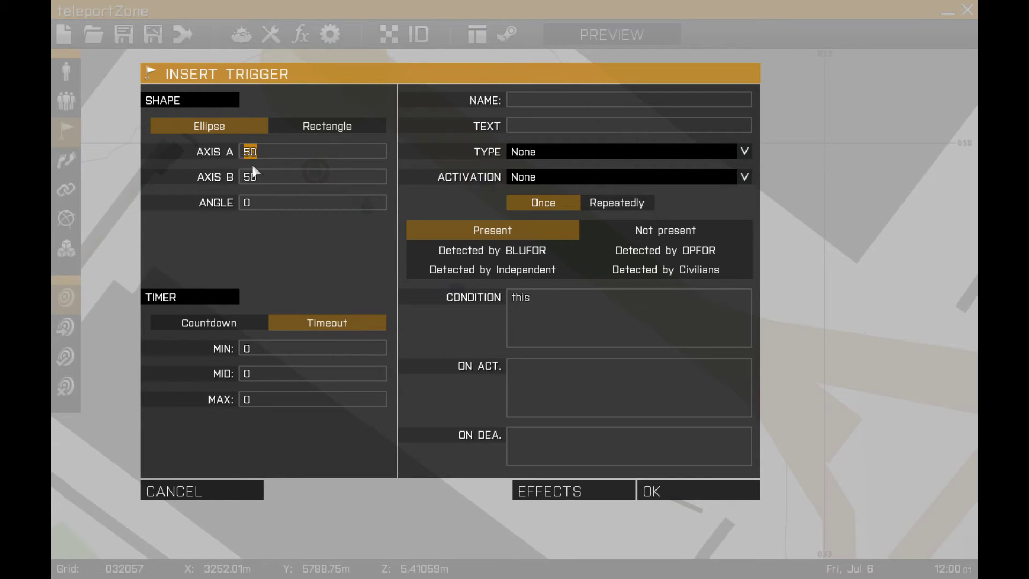
type("1")
key("Tab")
type("1")
left_click(539, 161)
left_click(547, 166)
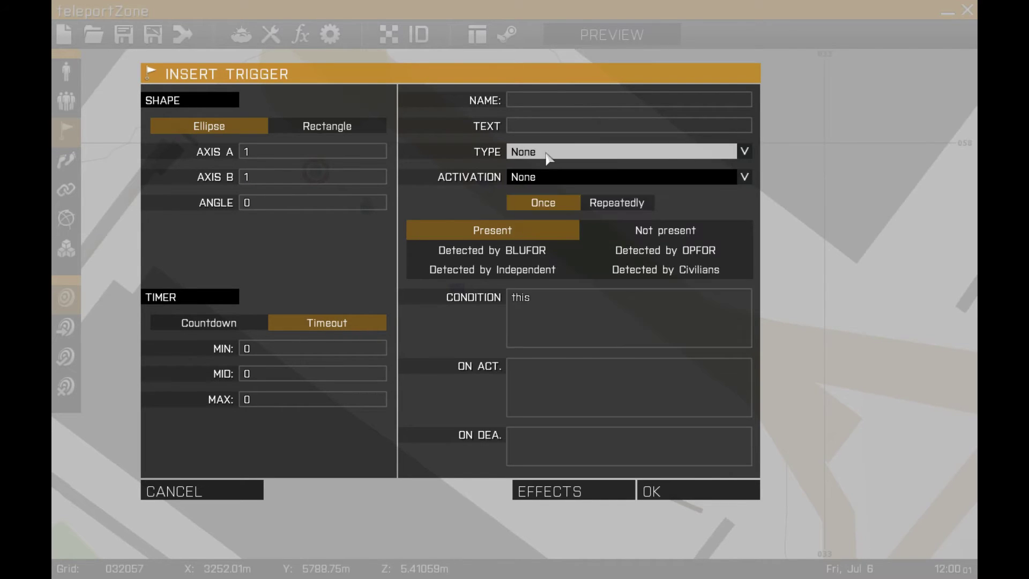
left_click(555, 181)
left_click(557, 234)
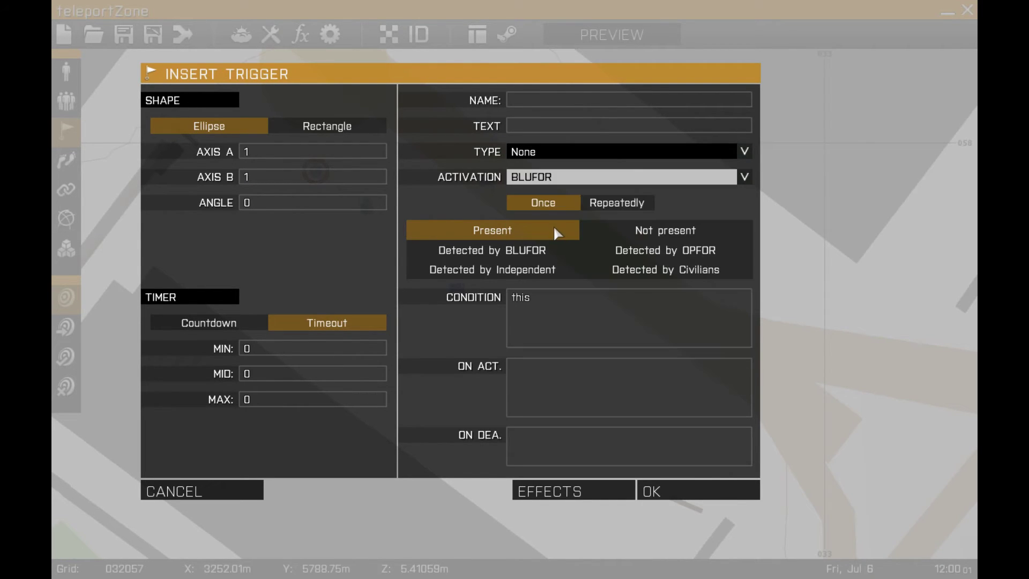
left_click(558, 178)
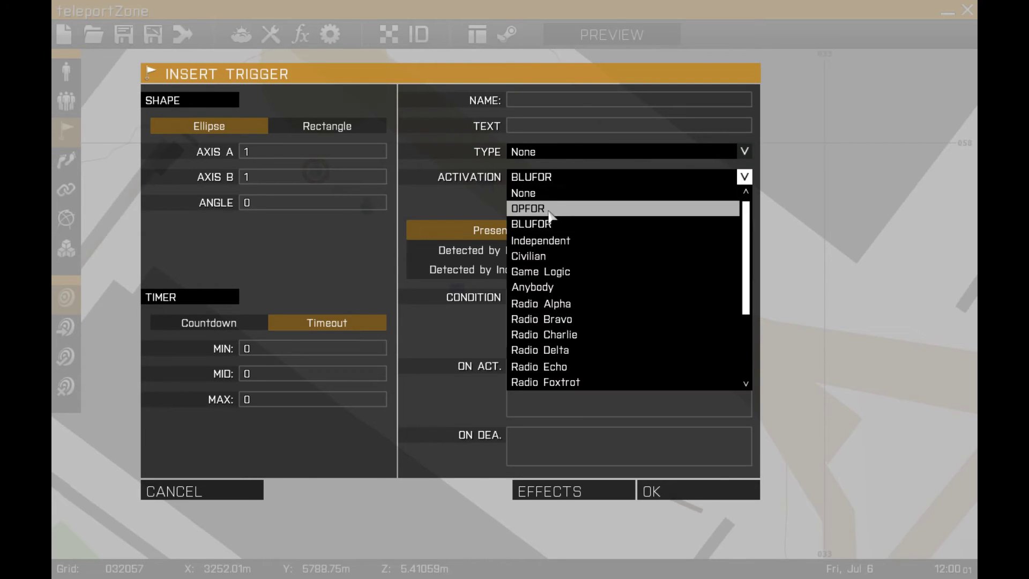
left_click(548, 208)
left_click(653, 231)
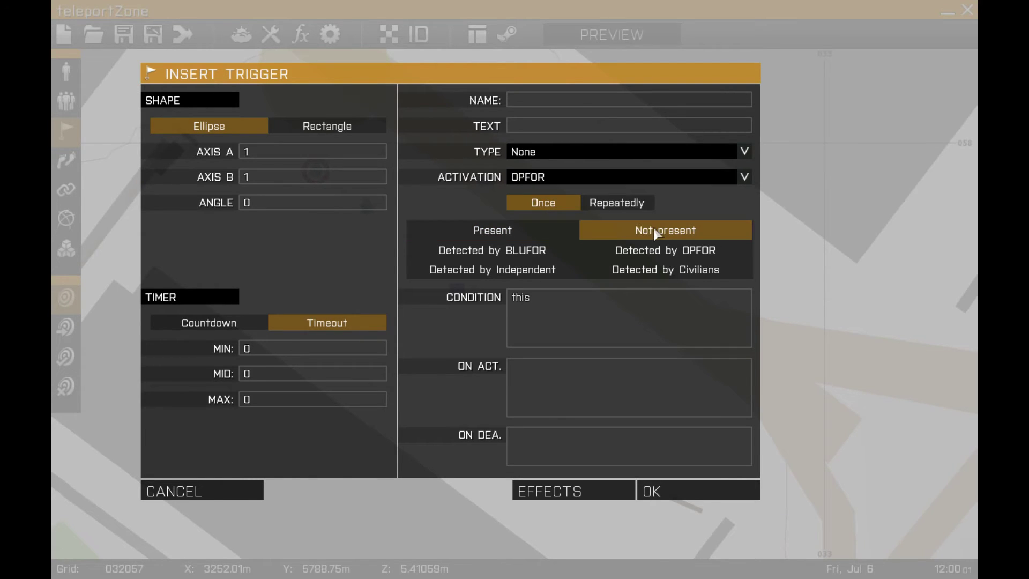
- Give it On Act stopTeleporter = "no"; publicVariable "stopTeleporter", confirm, and nudge it left
left_click(522, 384)
type("stopTele")
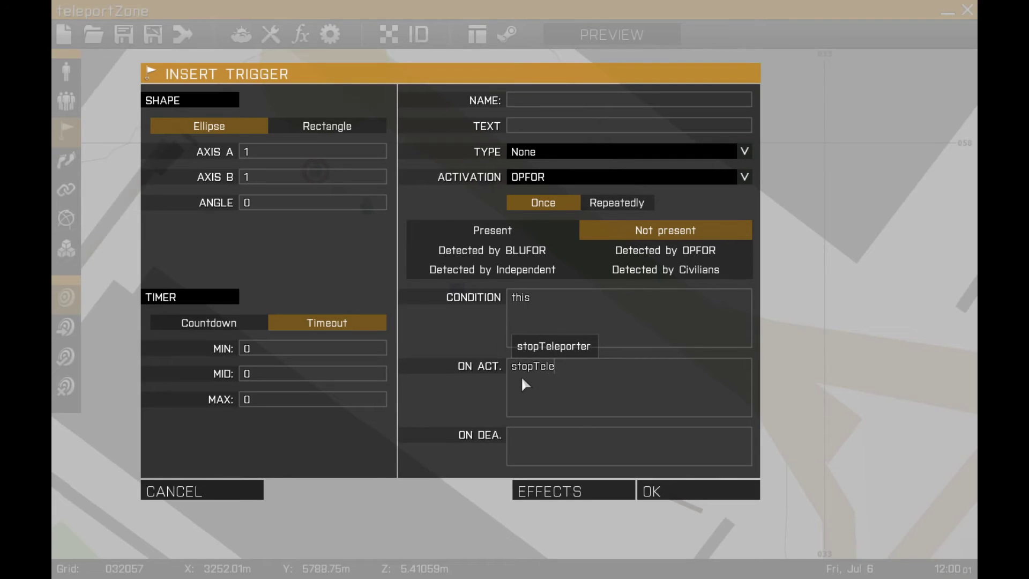
type("porter = ")
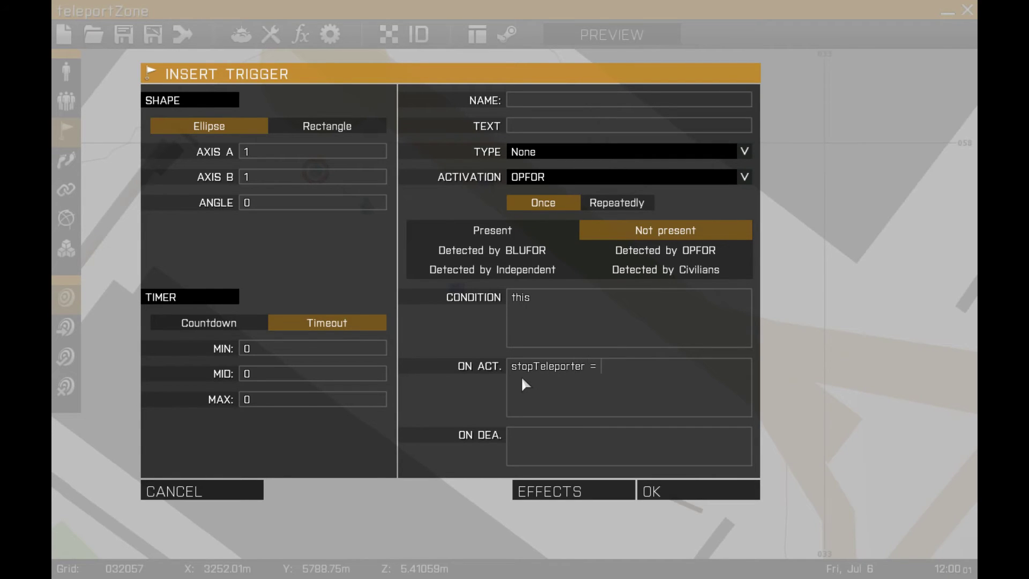
type("\"no\"; pu")
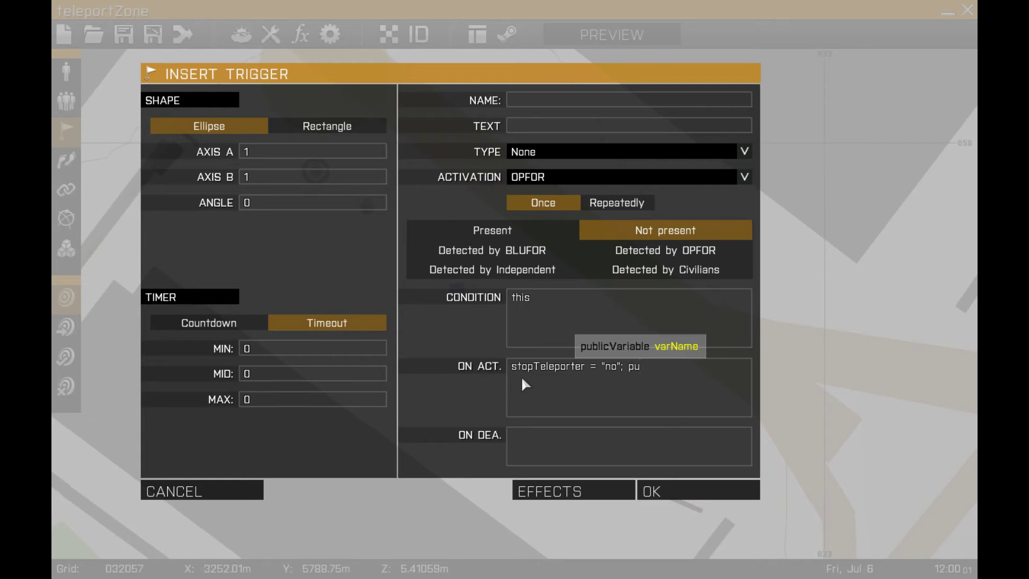
type("blicVarialb")
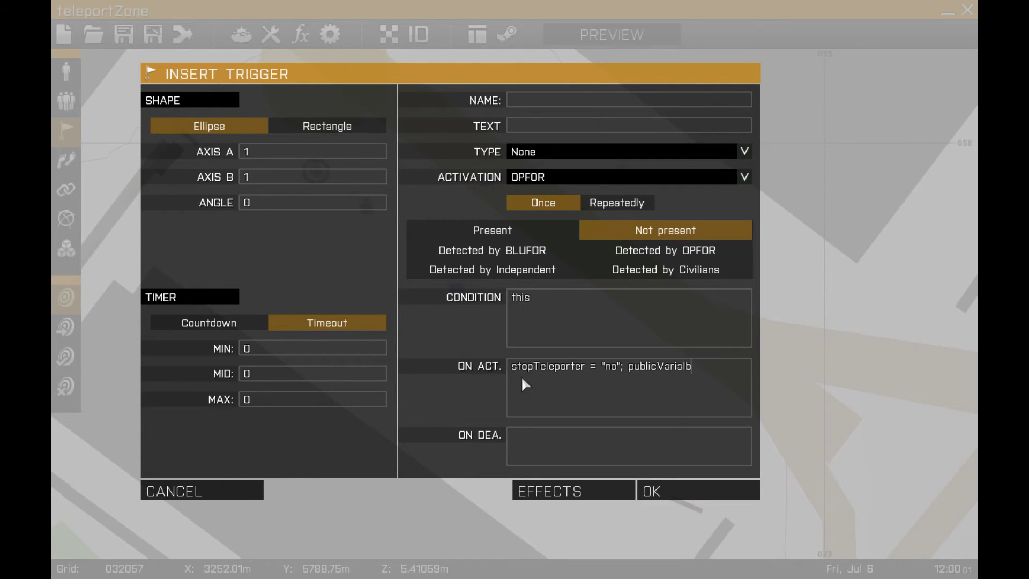
key("BackSpace")
key("BackSpace")
type("ble \"stopTel")
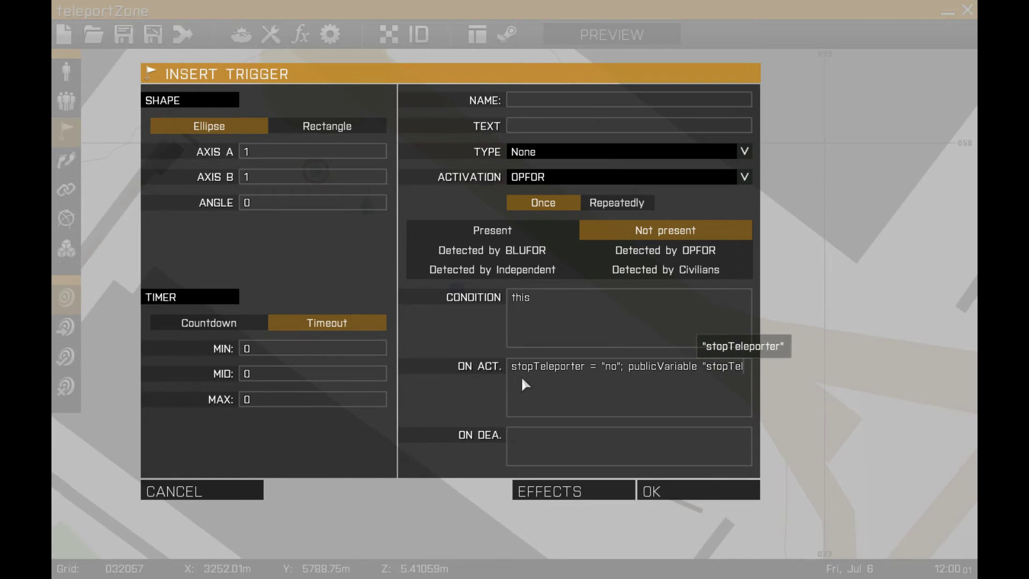
type("eporter\";")
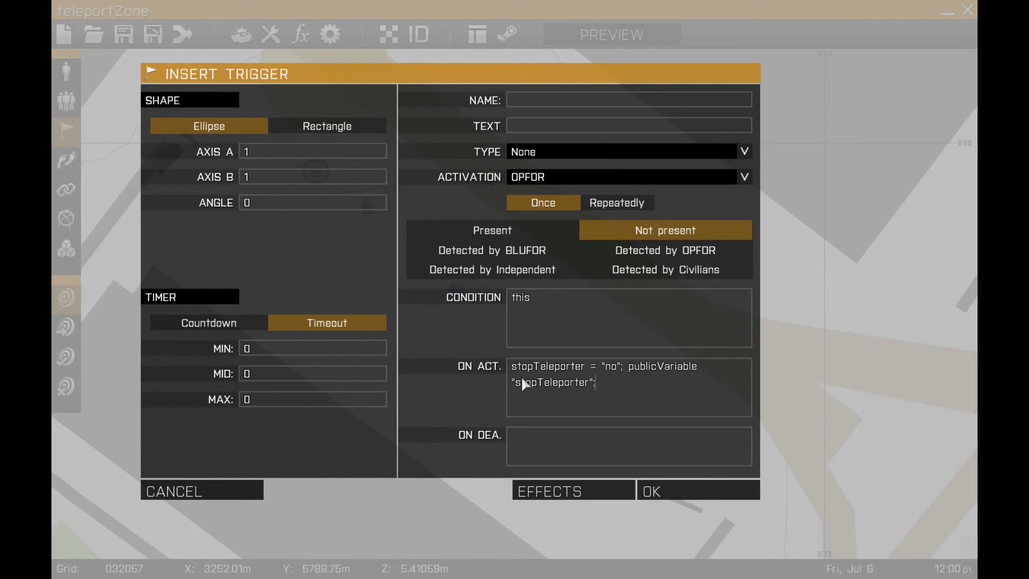
key("Return")
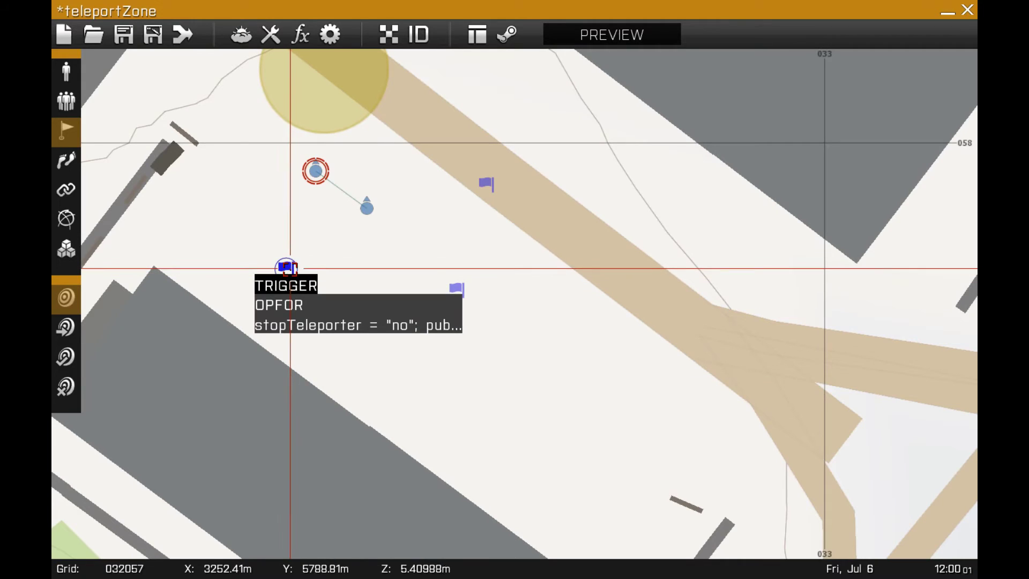
left_click_drag(278, 272, 262, 275)
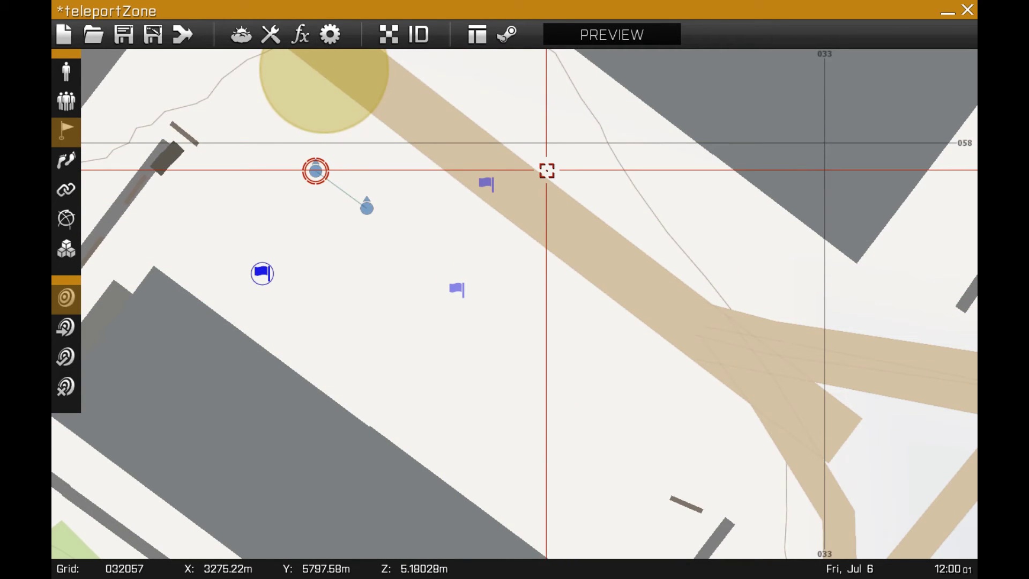
key("alt+Tab")
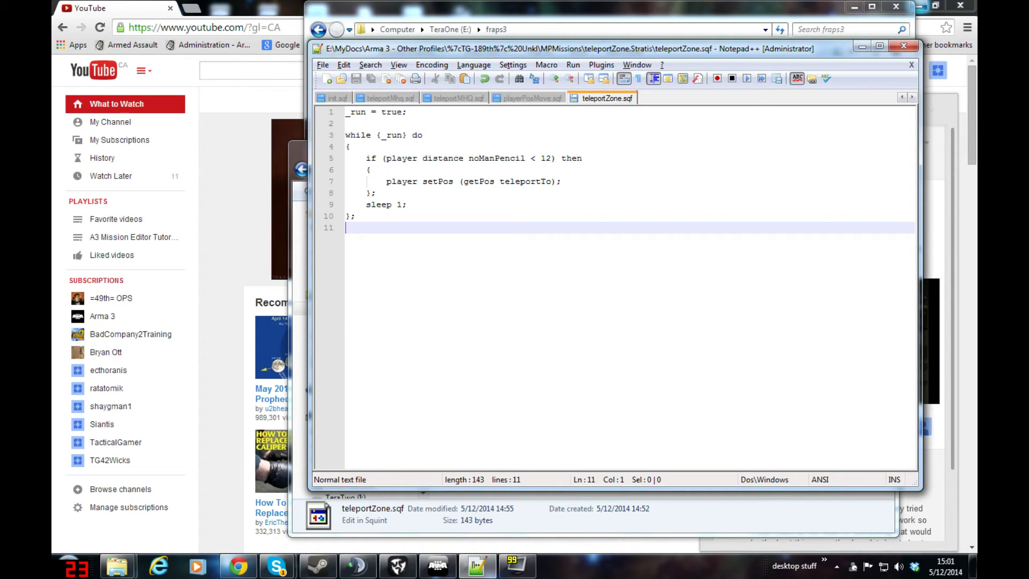
- Insert an indented line if (stopTeleporter == "yes") then above the noManPencil distance check
left_click_drag(407, 112, 346, 112)
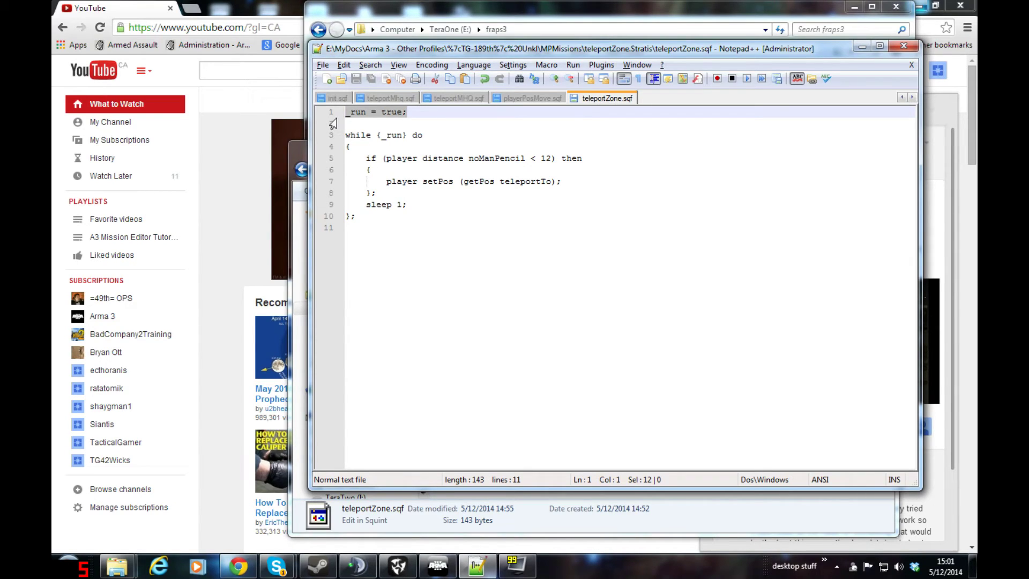
key("Down")
key("Down")
key("Down")
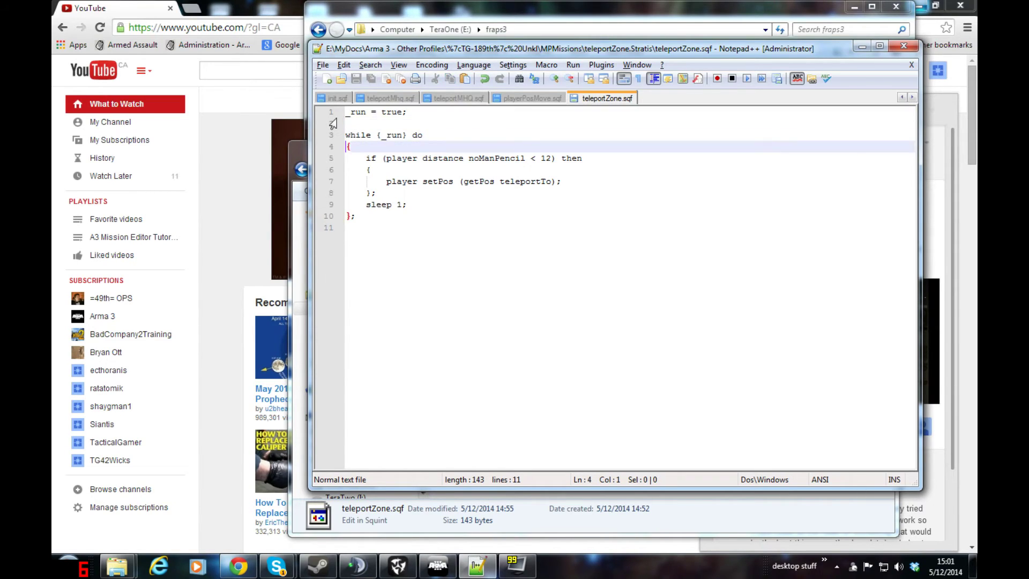
key("Down")
key("Return")
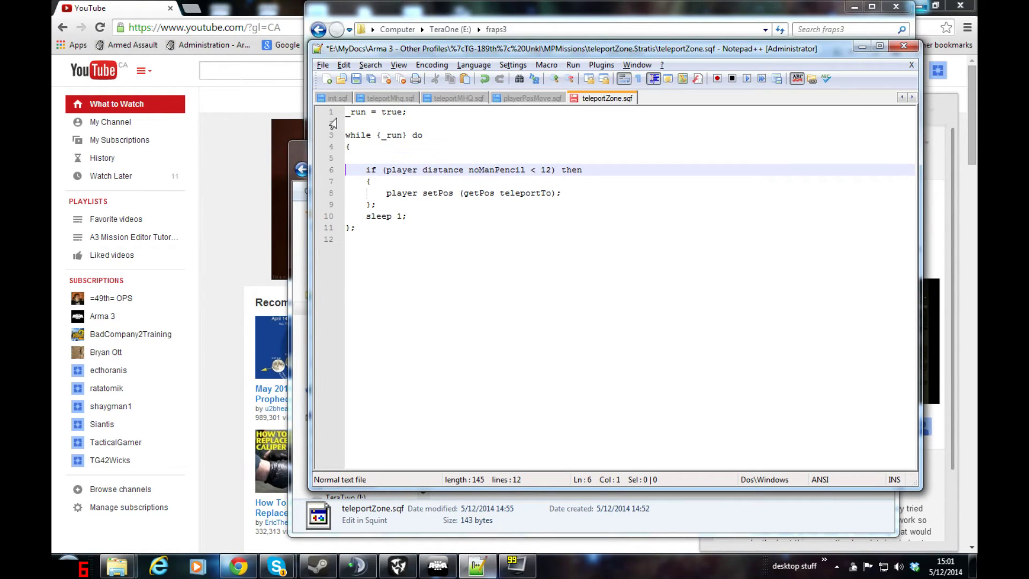
key("BackSpace")
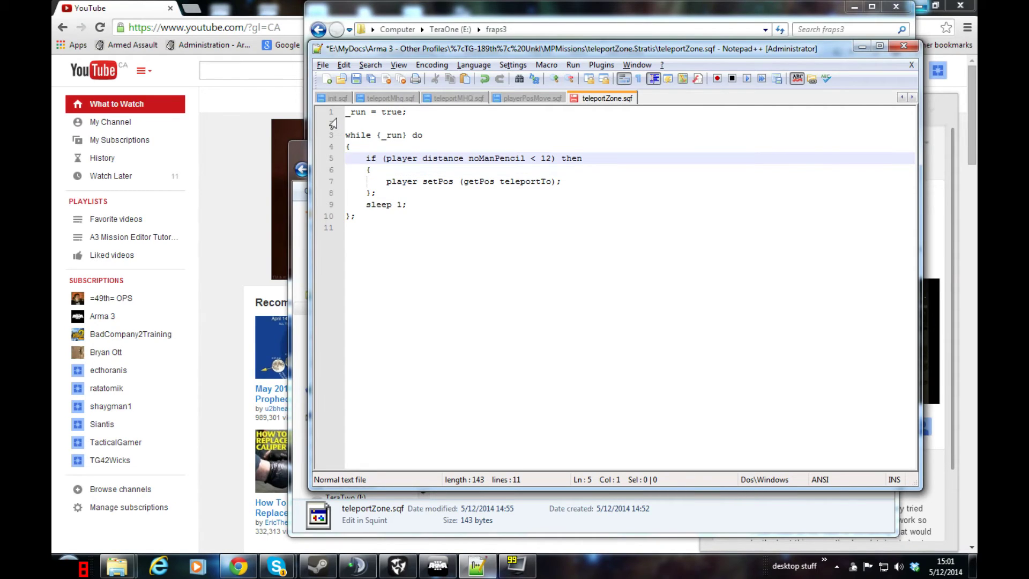
key("Return")
key("Up")
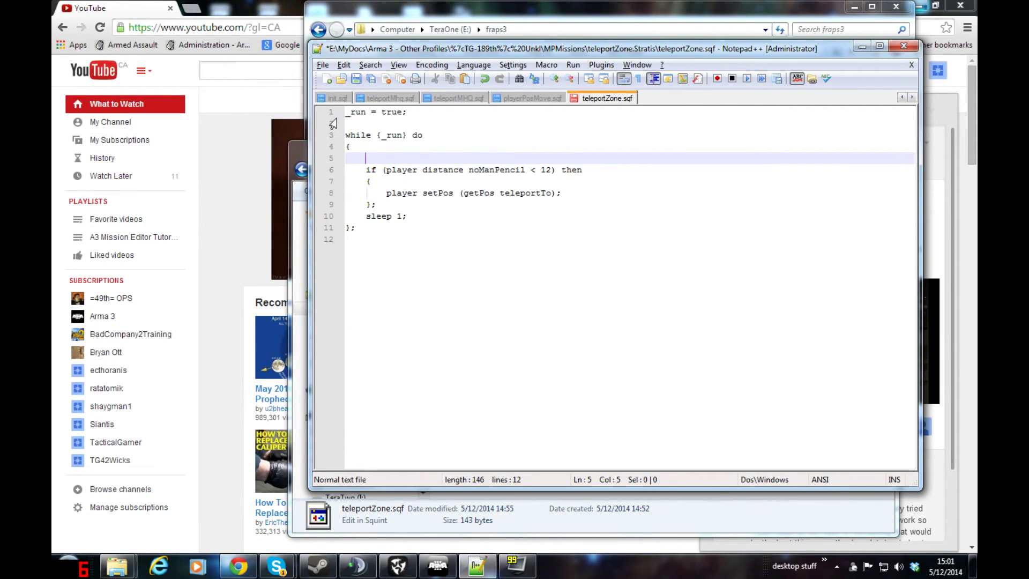
key("Tab")
type("if (stopTeleport")
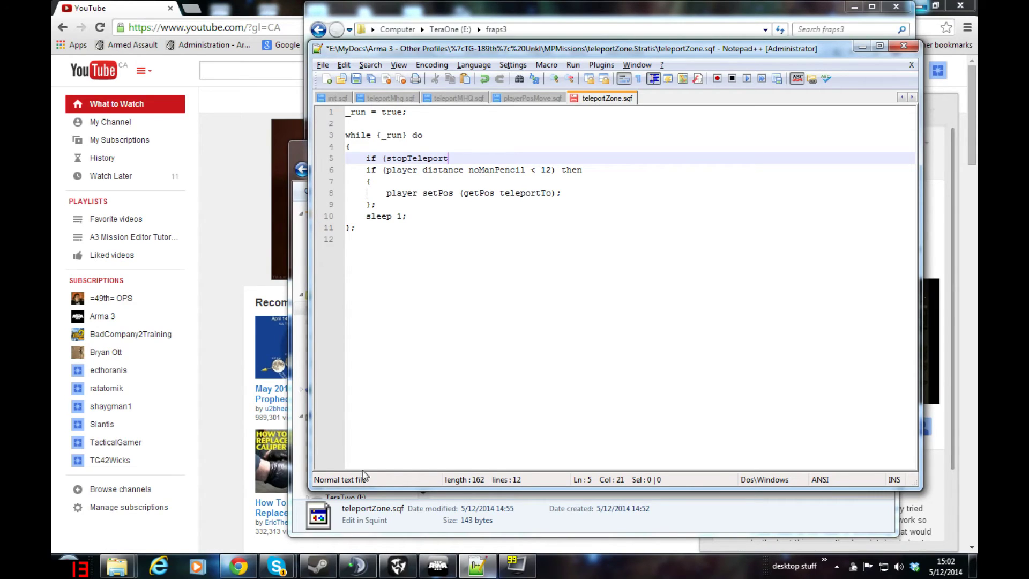
left_click(438, 567)
type("er == \"yes\") then")
- Complete the stop check's block with '{ _run = false; };' and save teleportZone.sqf
key("Return")
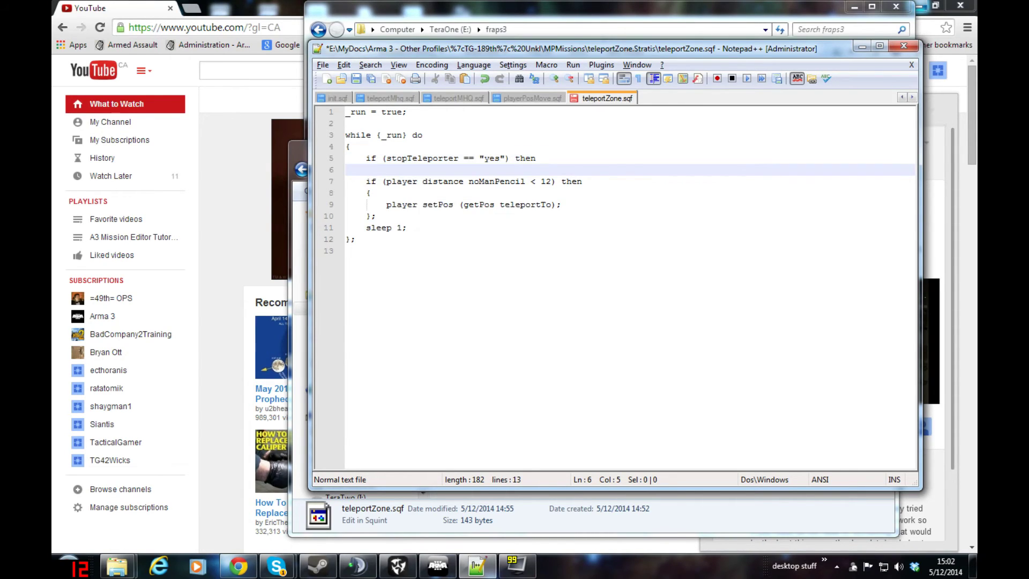
type("{")
key("Return")
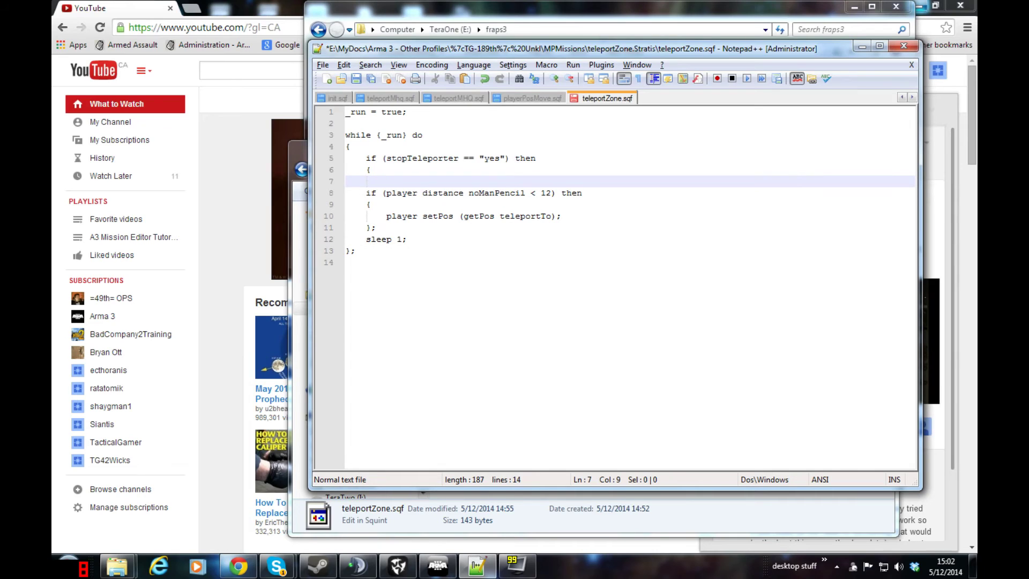
type("_run = false;")
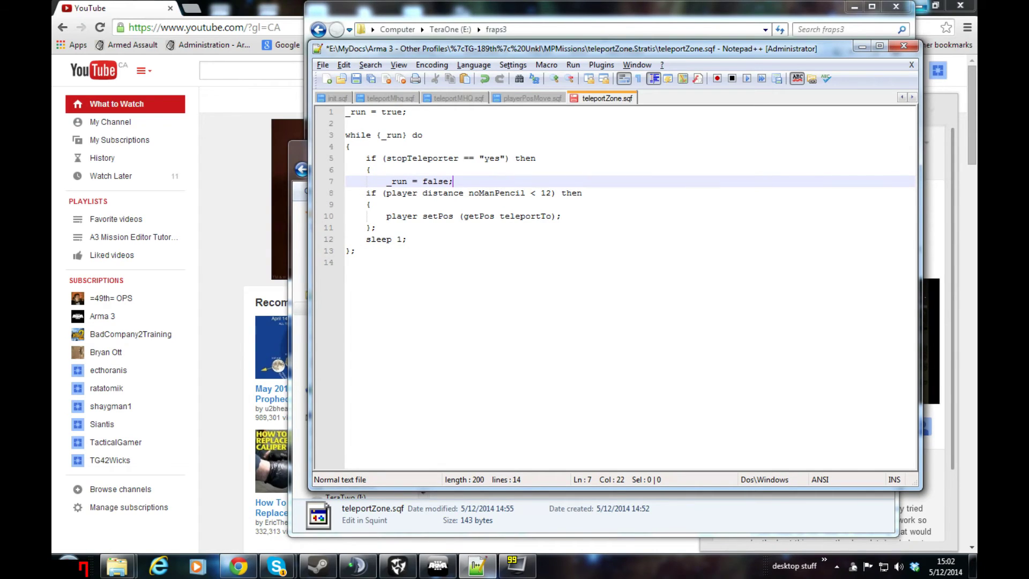
key("Return")
type("}")
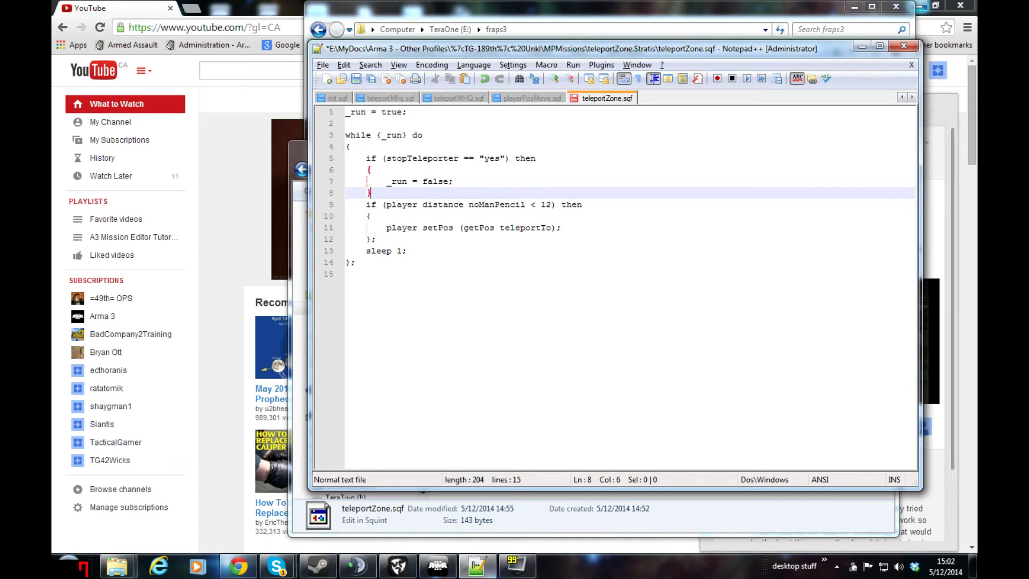
type(";")
key("ctrl+s")
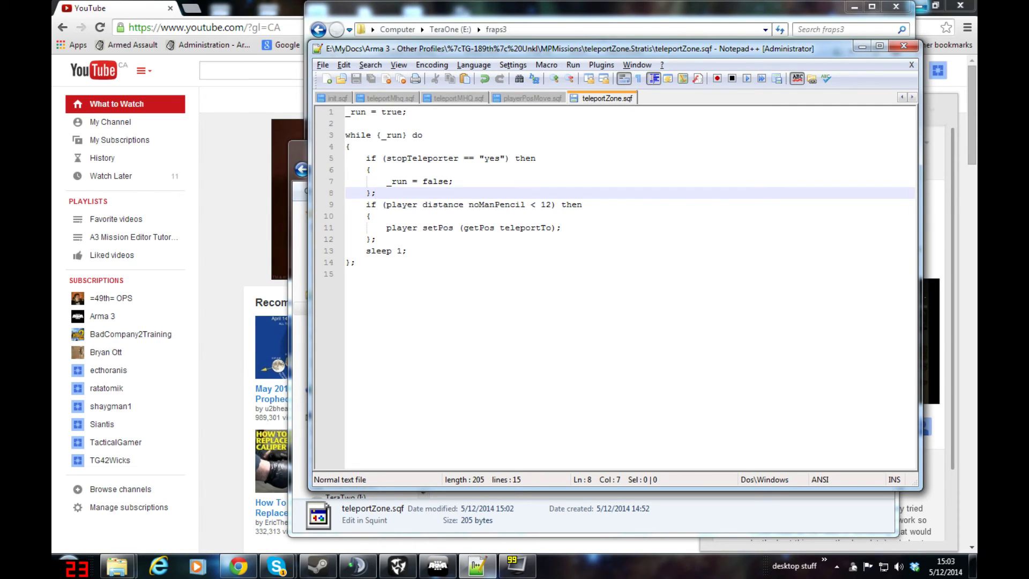
- Review the 'true' value on line 1 and the _run loop condition, then return to Arma 3
left_click_drag(403, 135, 392, 136)
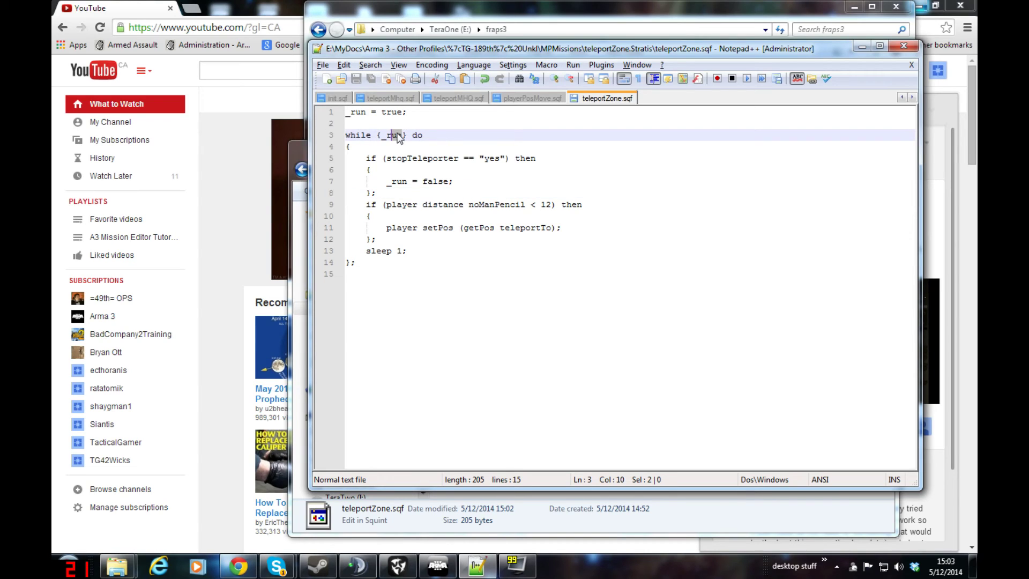
left_click_drag(392, 111, 397, 112)
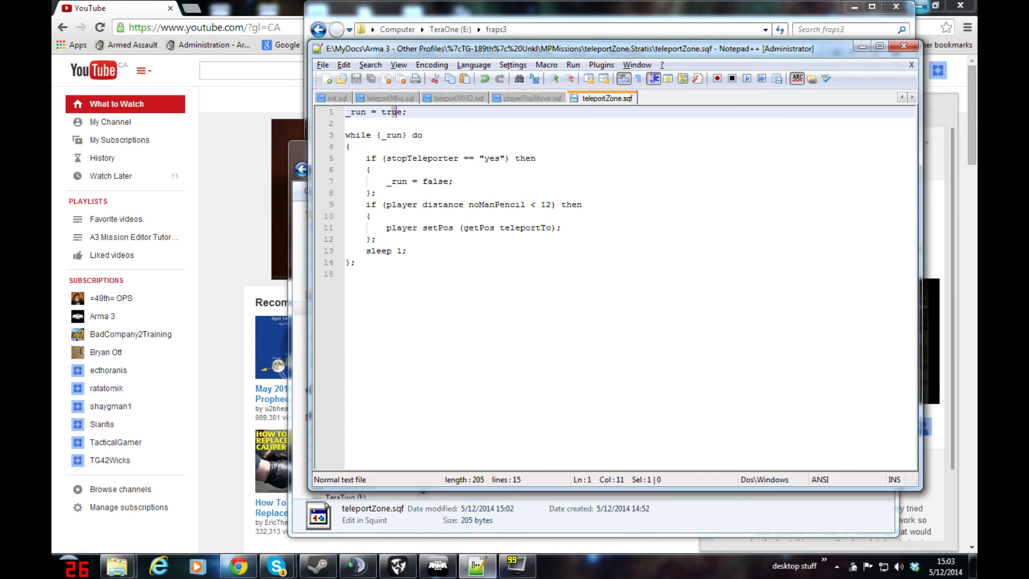
double_click(392, 111)
mouse_move(387, 135)
left_mouse_down()
mouse_move(407, 135)
mouse_move(390, 135)
left_mouse_up()
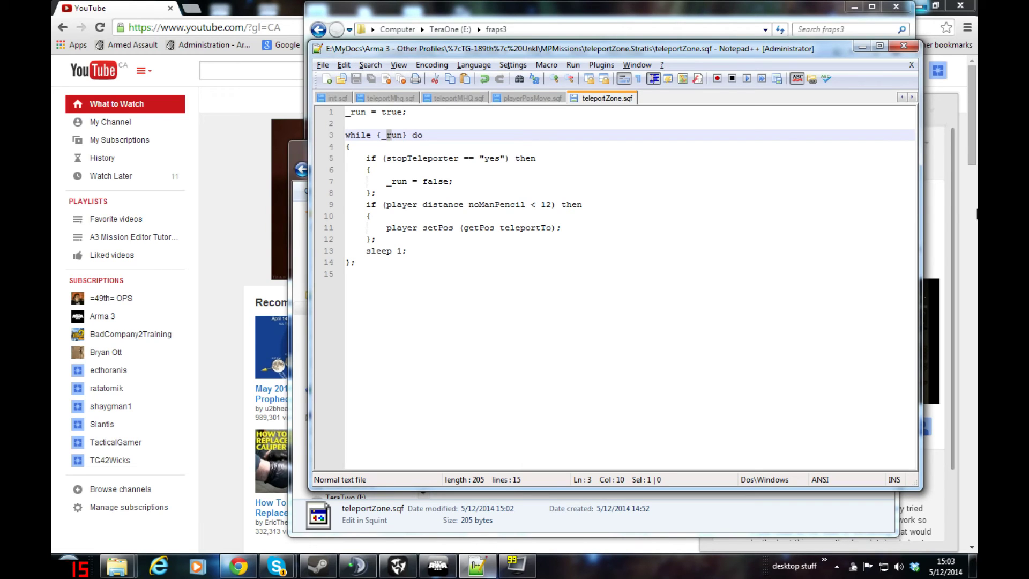
key("alt+Tab")
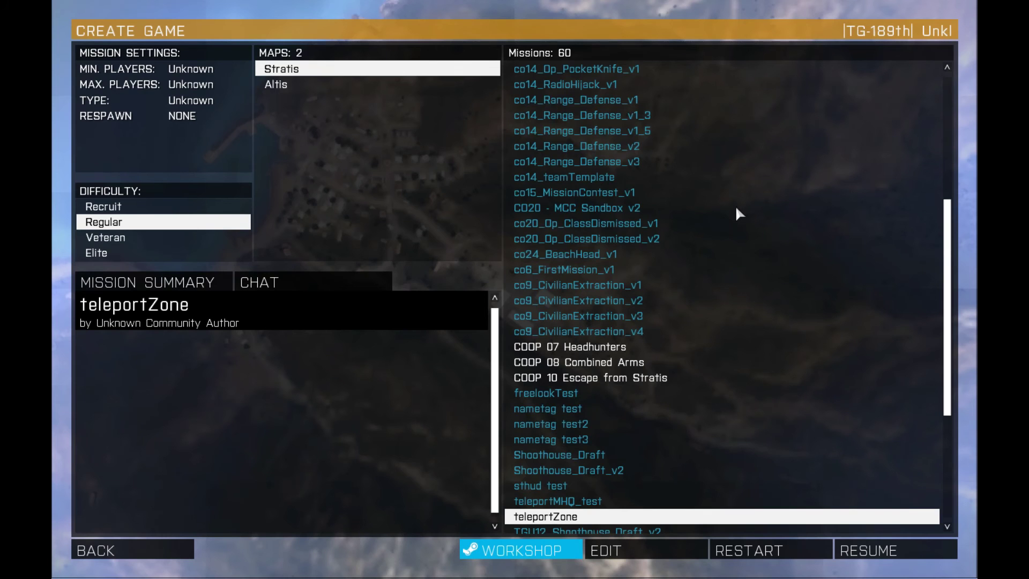
- Delete the second rifleman unit from the map
scroll(450, 295, "up", 6)
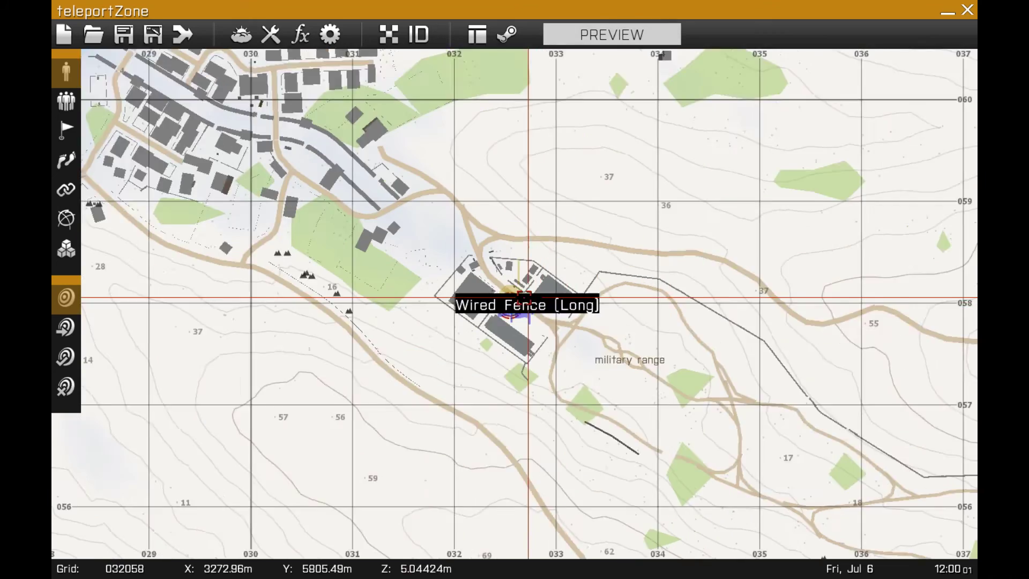
scroll(512, 329, "up", 3)
key("Delete")
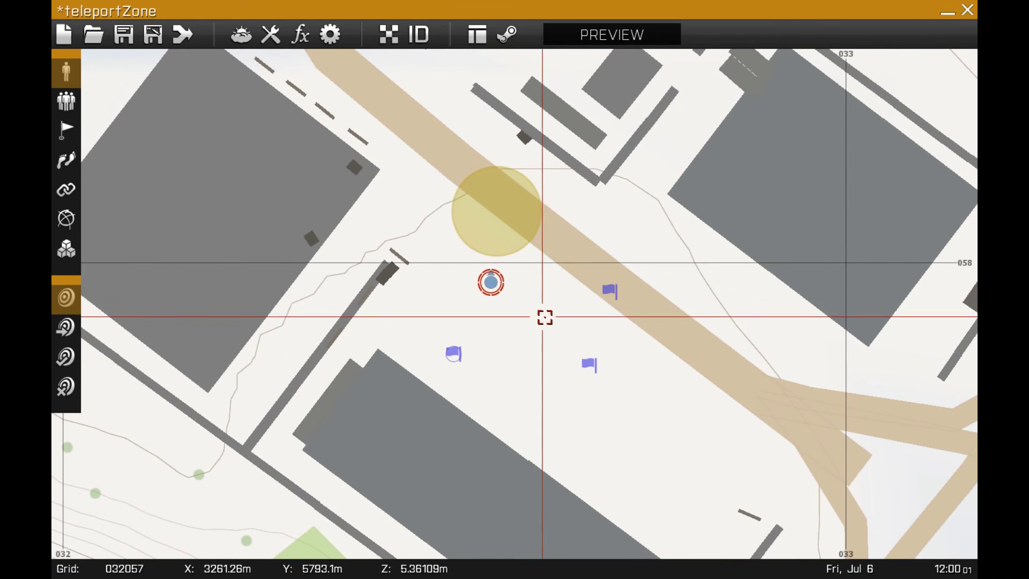
- Change the Stop Teleporter trigger's activation to Radio Bravo
right_click_drag(545, 317, 578, 351)
double_click(612, 412)
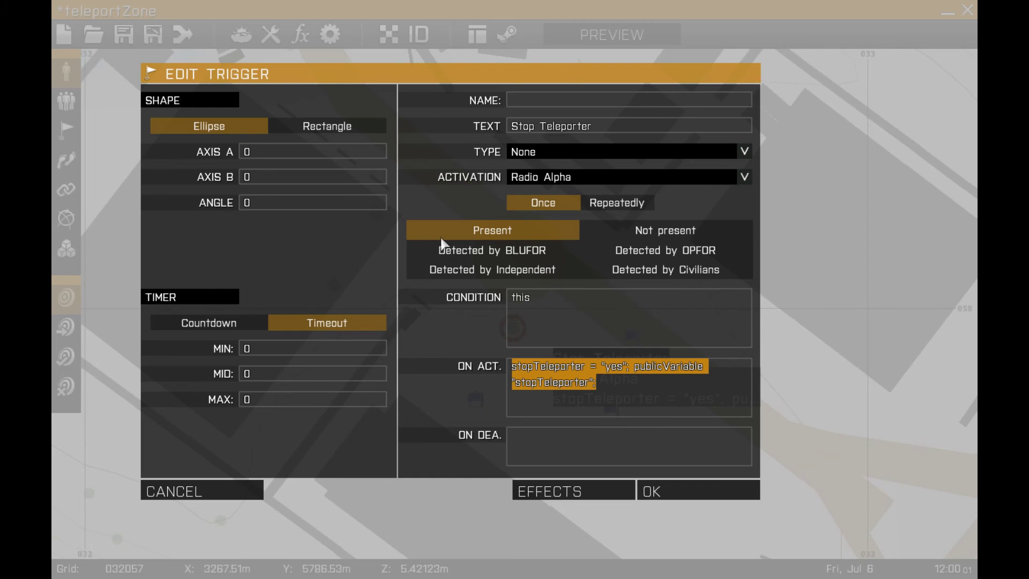
left_click(561, 182)
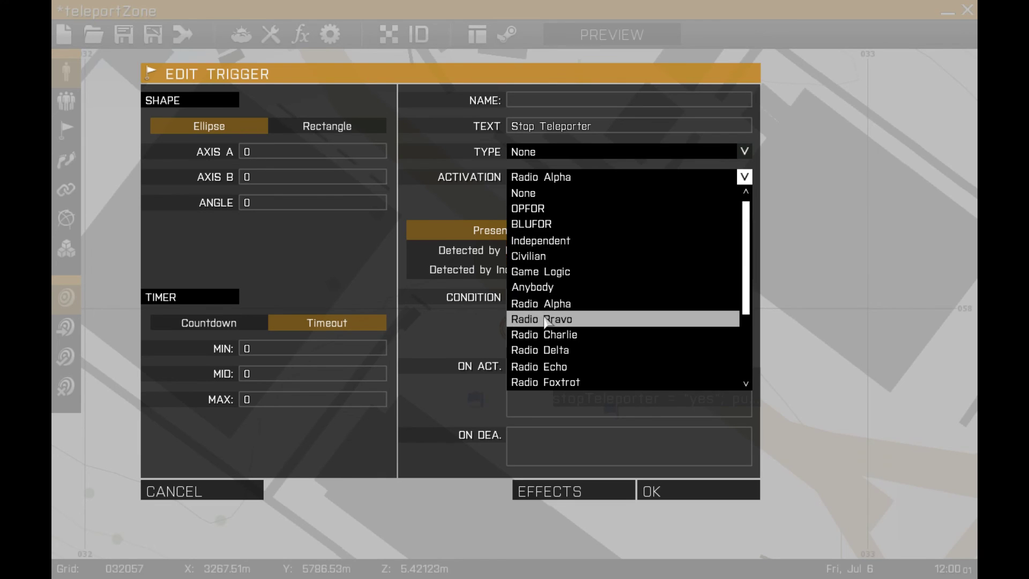
left_click(561, 316)
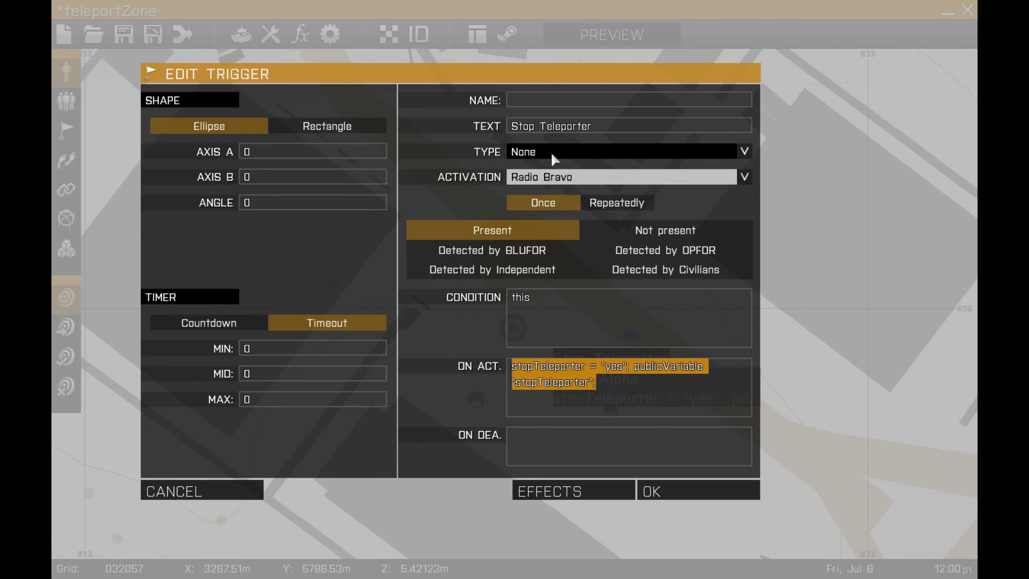
left_click(657, 491)
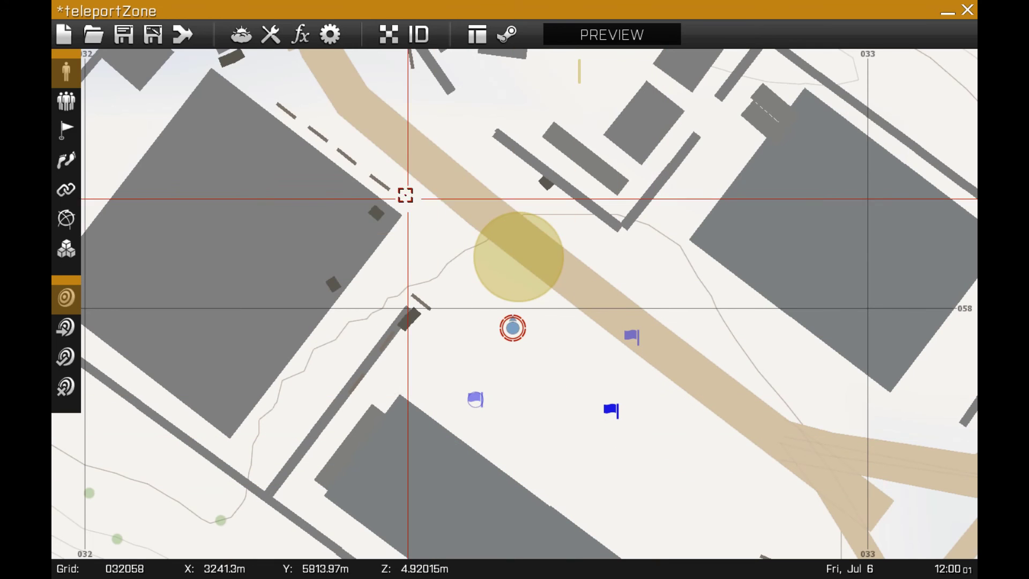
- Preview teleportZone in the Rifleman slot and continue past the briefing into the game
left_click(612, 34)
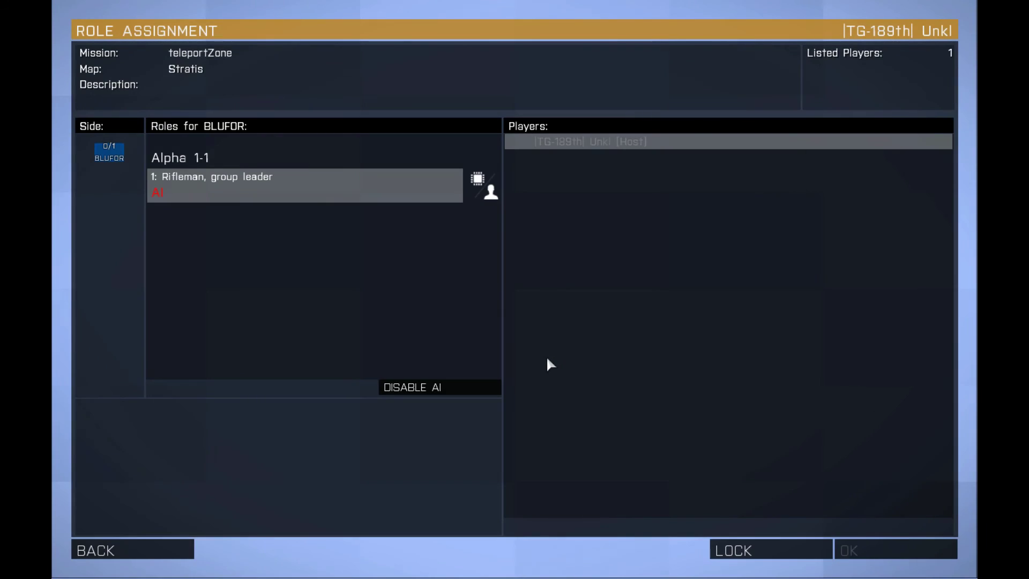
left_click(186, 196)
left_click(868, 555)
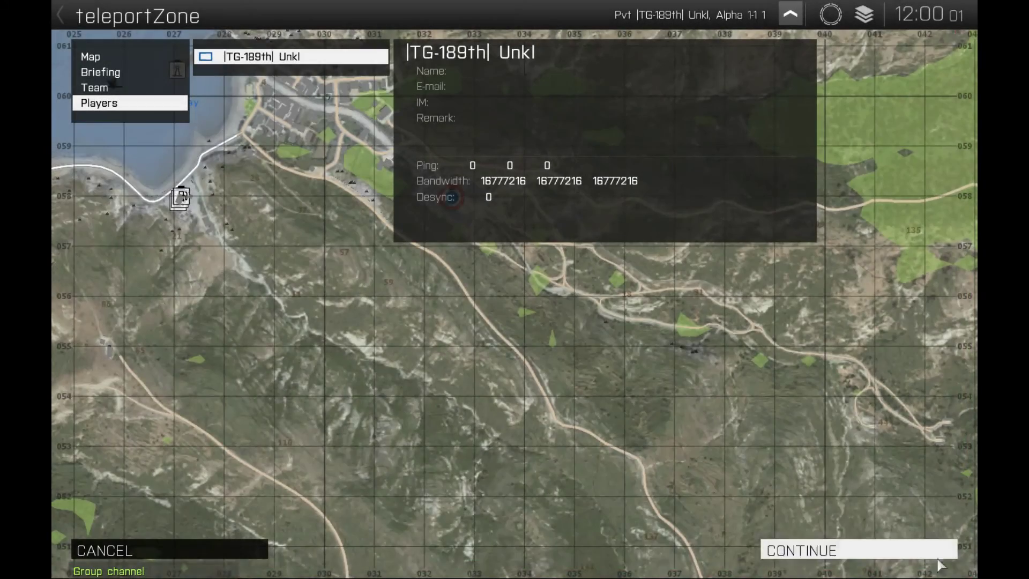
left_click(848, 552)
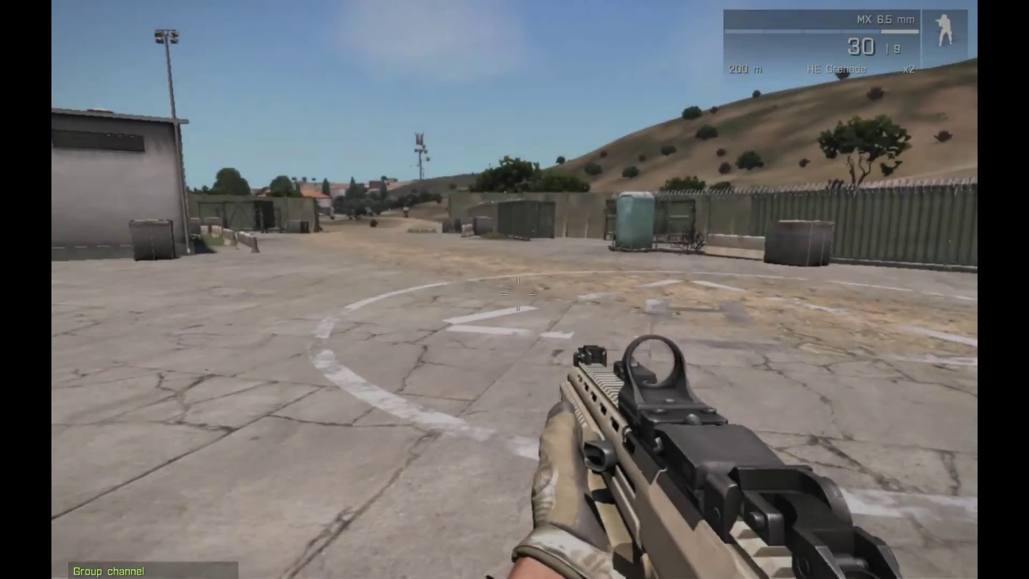
- Walk across the helipad and make the Radio Bravo call that stops the teleporter
key("w")
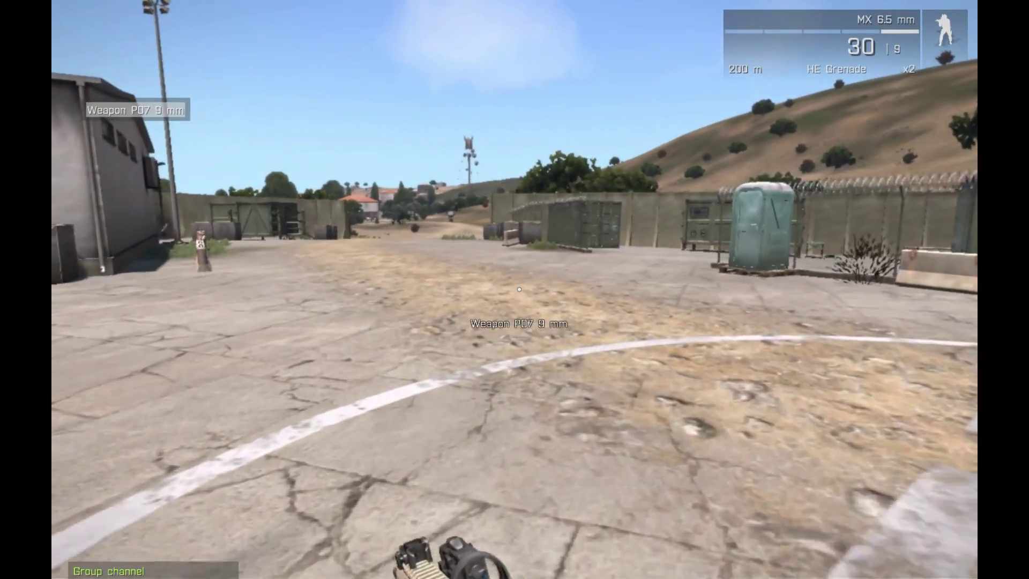
key("w")
key("0")
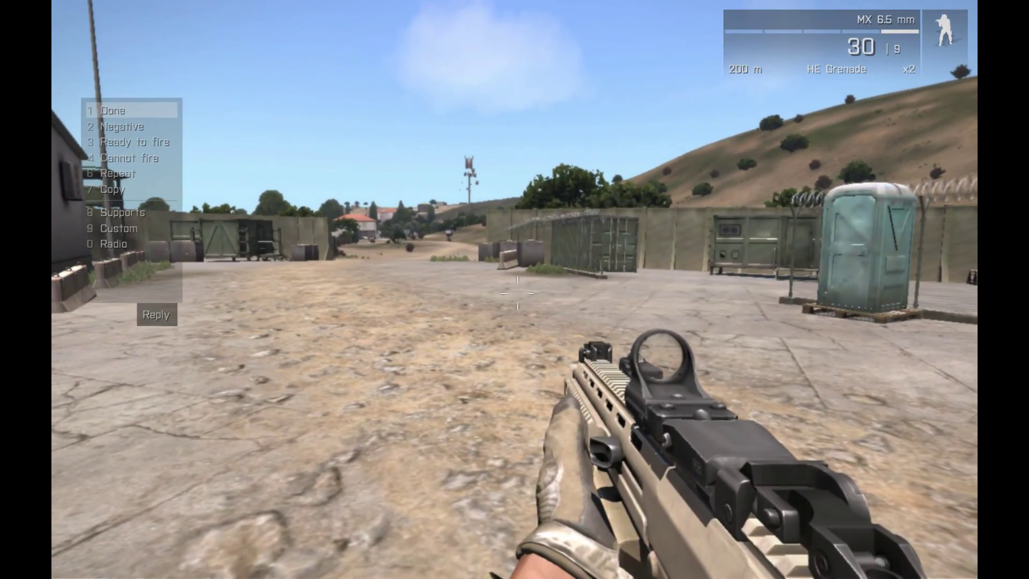
key("0")
key("BackSpace")
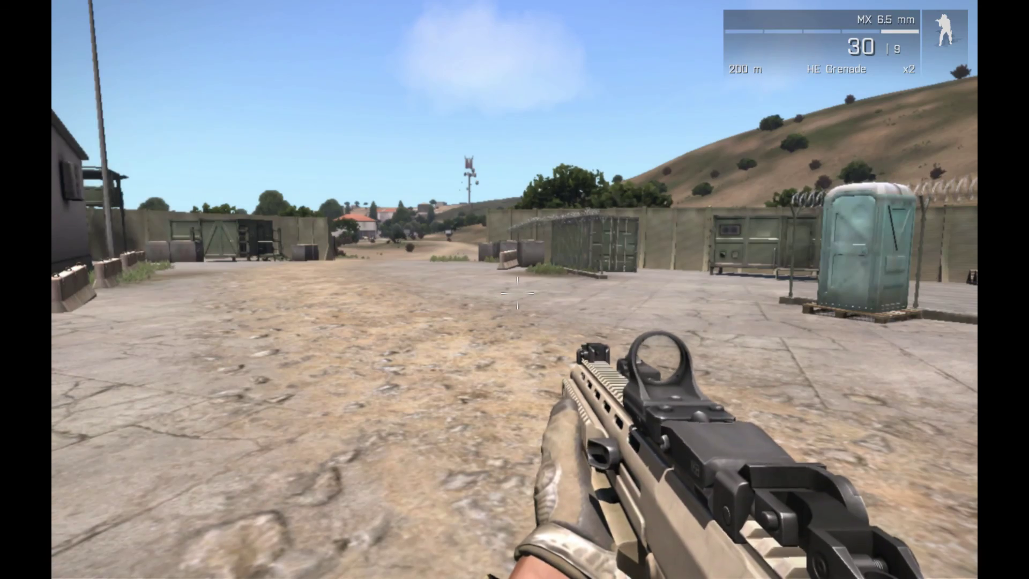
- Move around the containers, fence, portable toilet and wall, ending back by the helipad
key("shift+w")
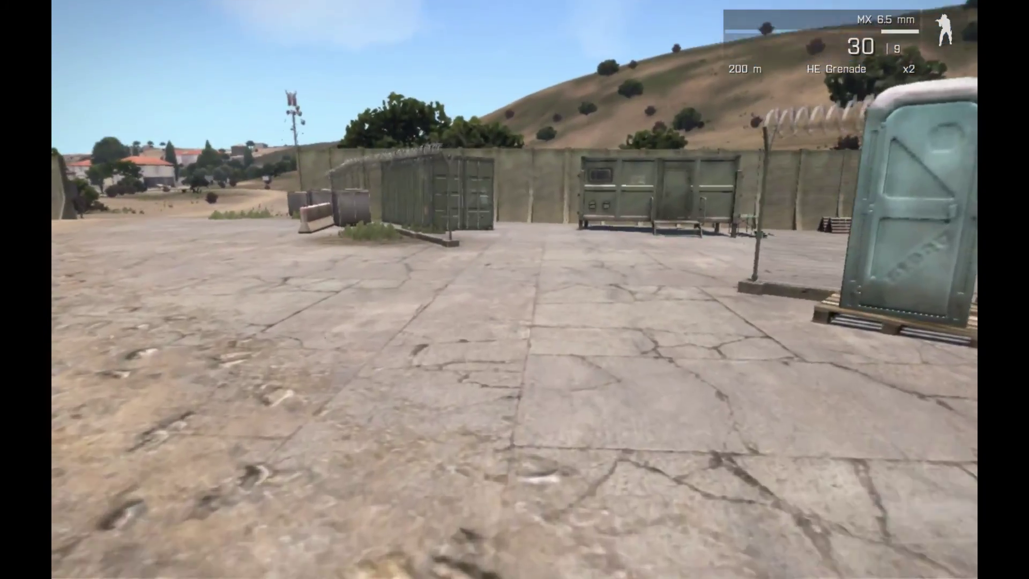
key("shift+w")
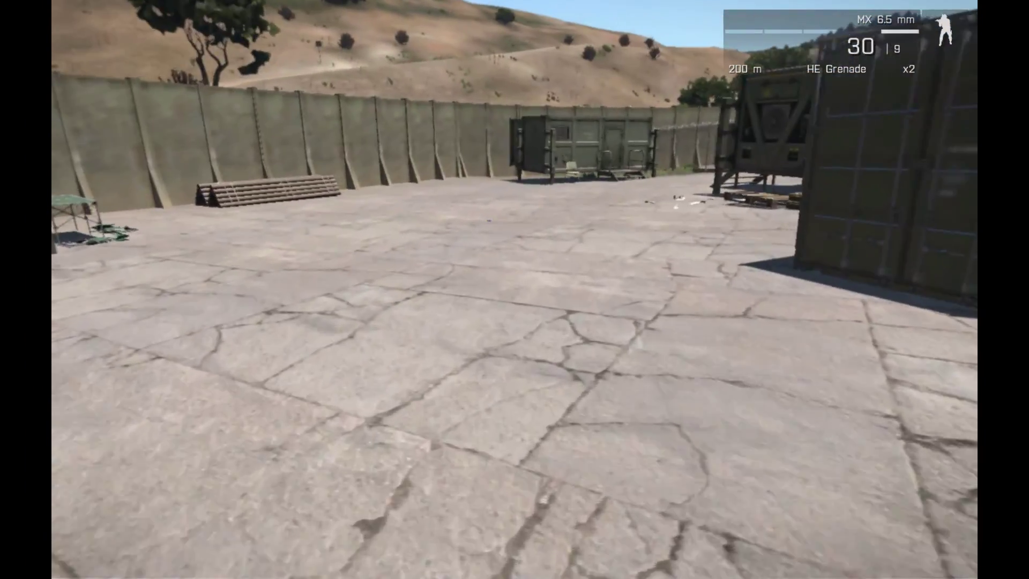
key("shift+w")
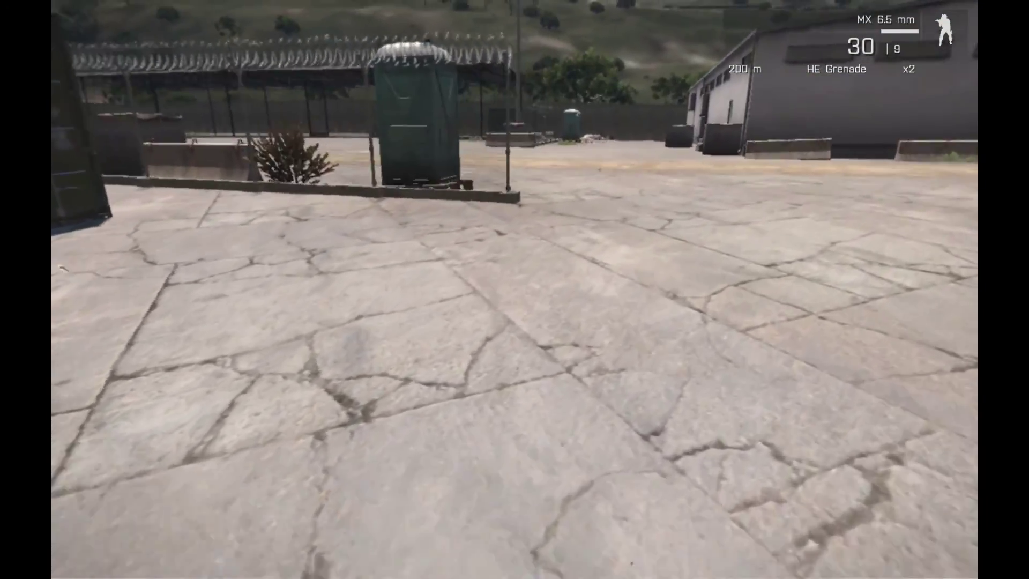
key("w")
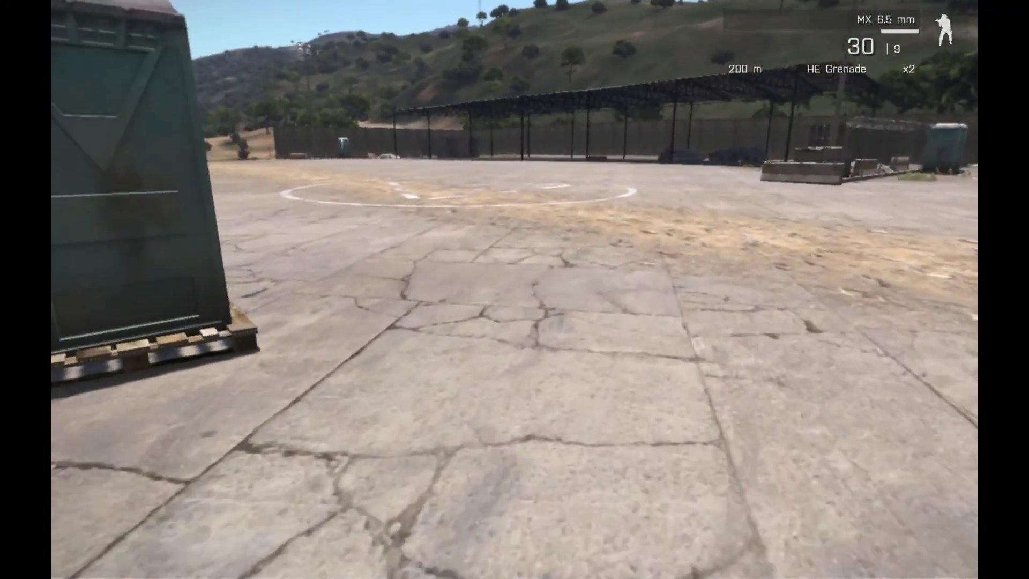
key("w")
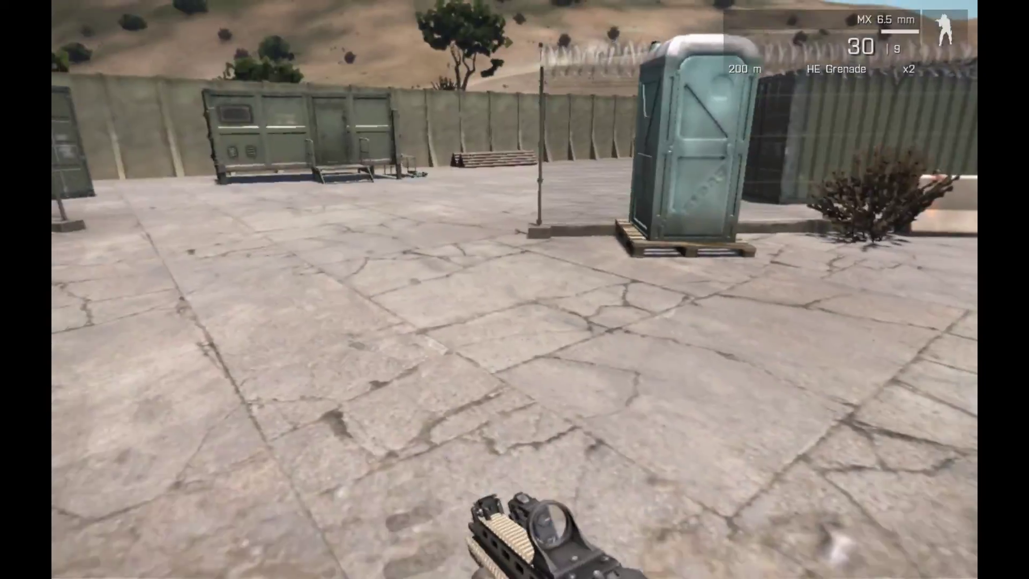
key("w")
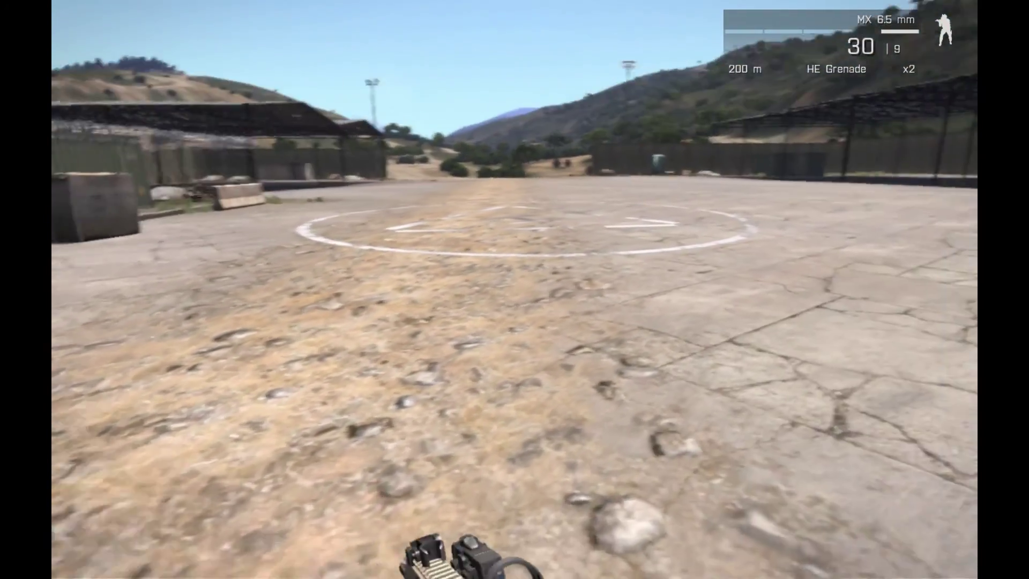
key("w")
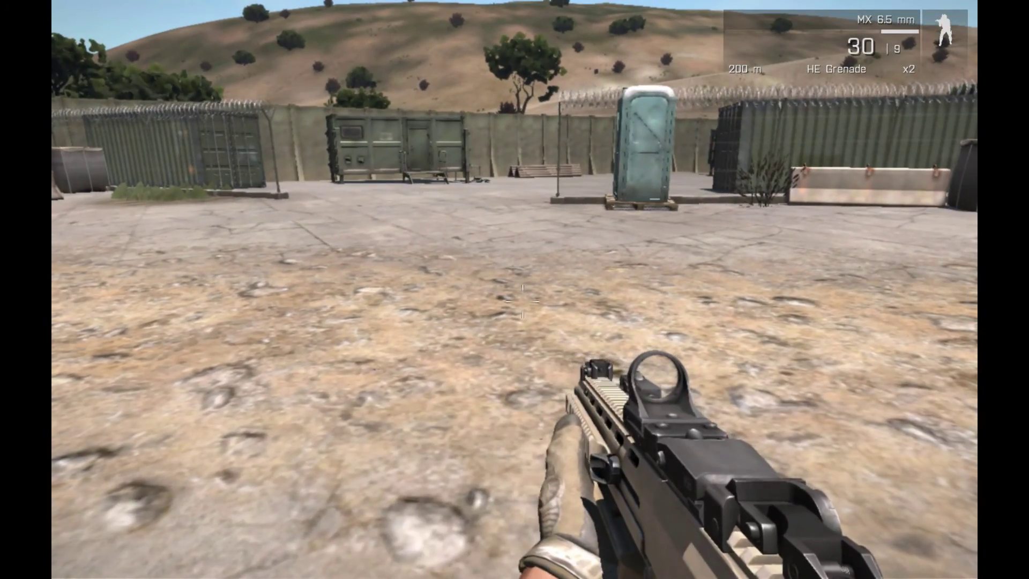